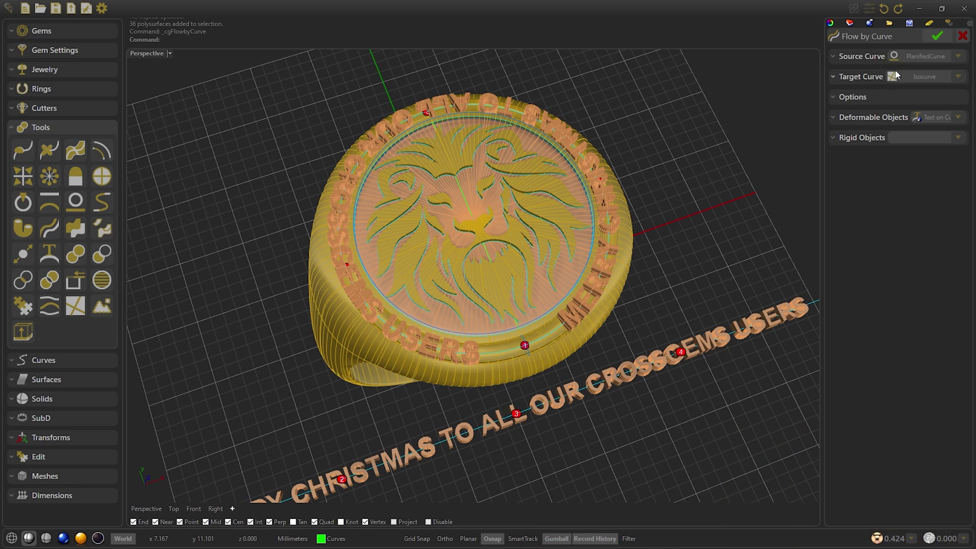
# Step: Apply the Flow by Curve that wraps the straight text around the isocurve on the signet ring's table
pyautogui.click(936, 37)
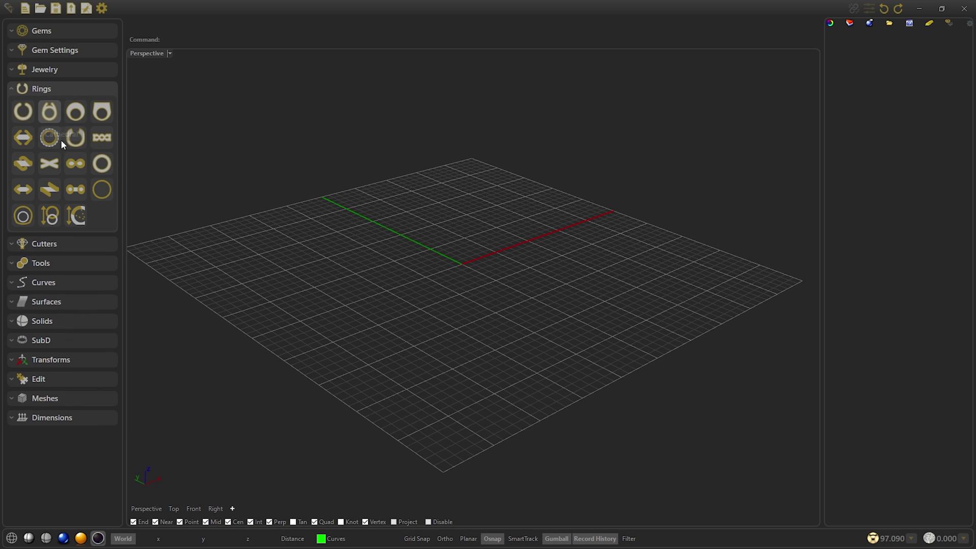
# Step: Create a signet ring and set its US ring size to 8
pyautogui.click(109, 112)
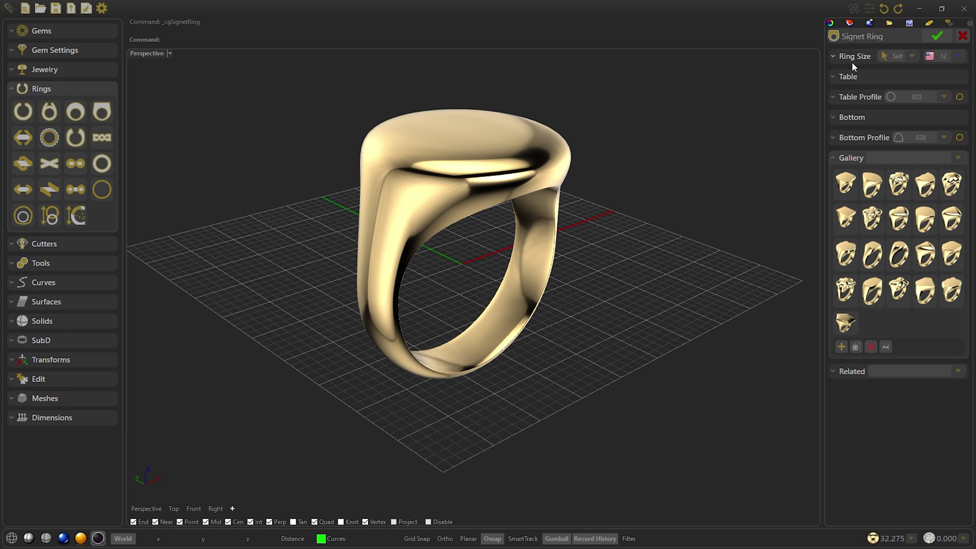
pyautogui.click(958, 57)
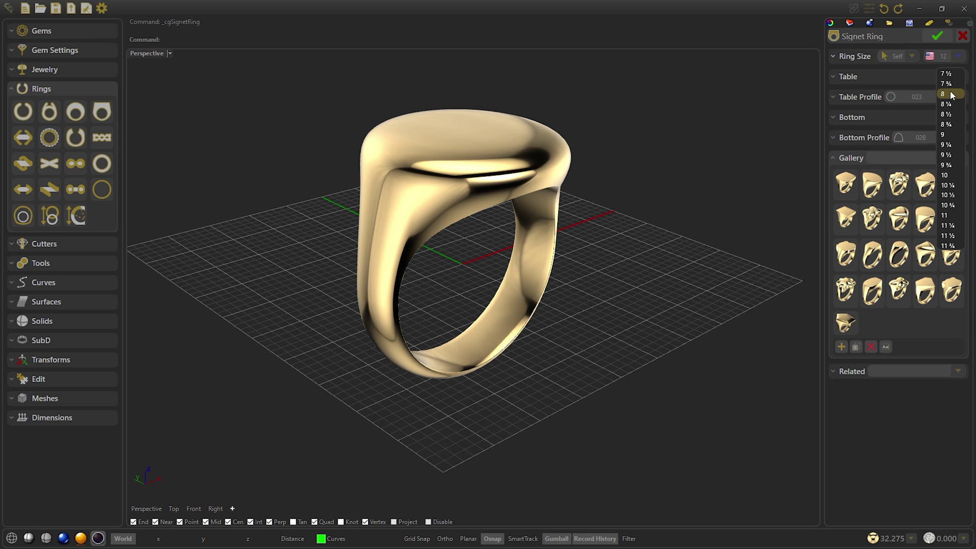
pyautogui.click(950, 94)
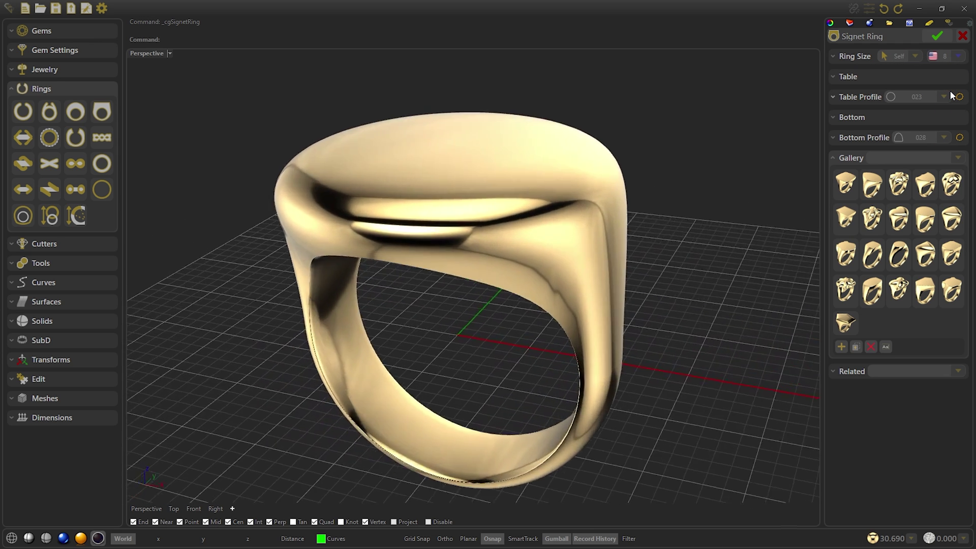
# Step: Try the rounded-square table profile 002 on the signet ring, return to round profile 023 and accept the ring
pyautogui.click(889, 79)
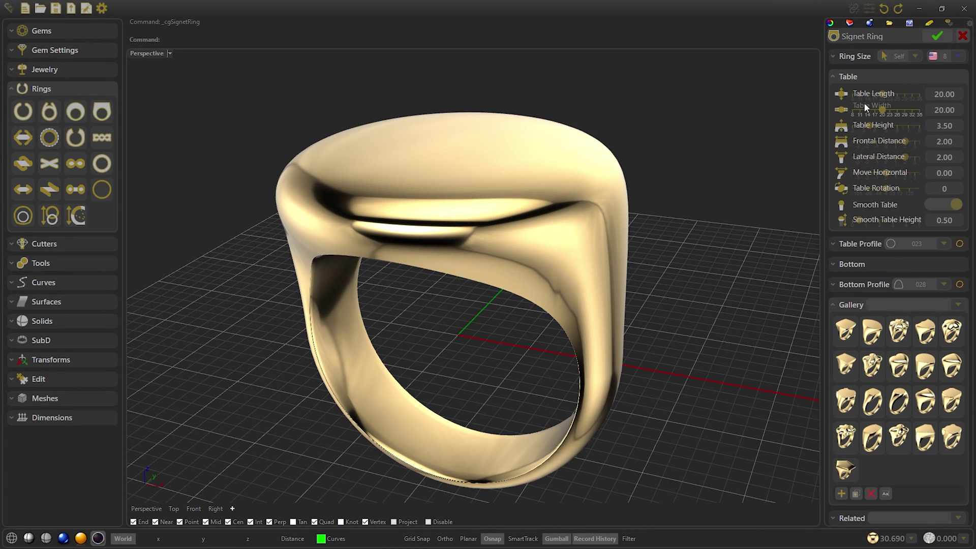
pyautogui.click(866, 246)
pyautogui.click(899, 268)
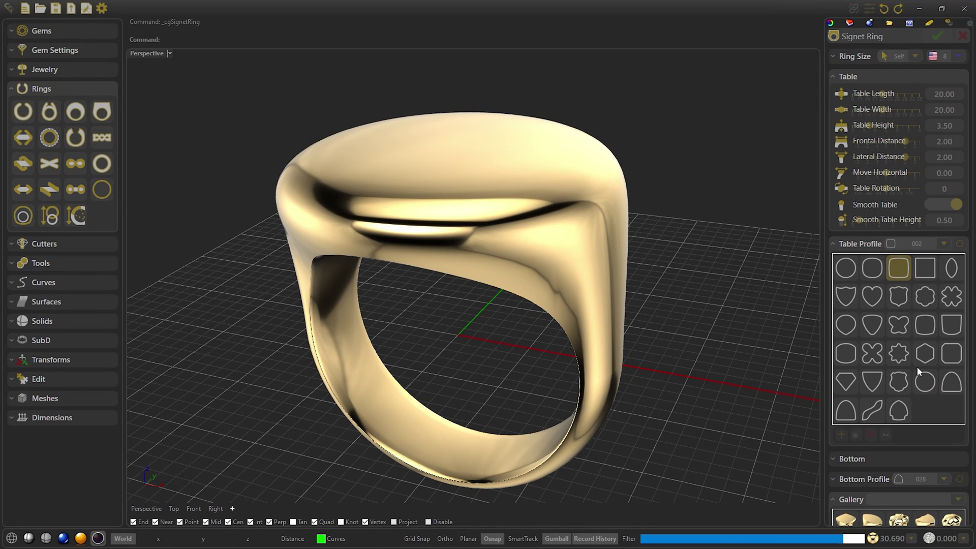
pyautogui.click(925, 380)
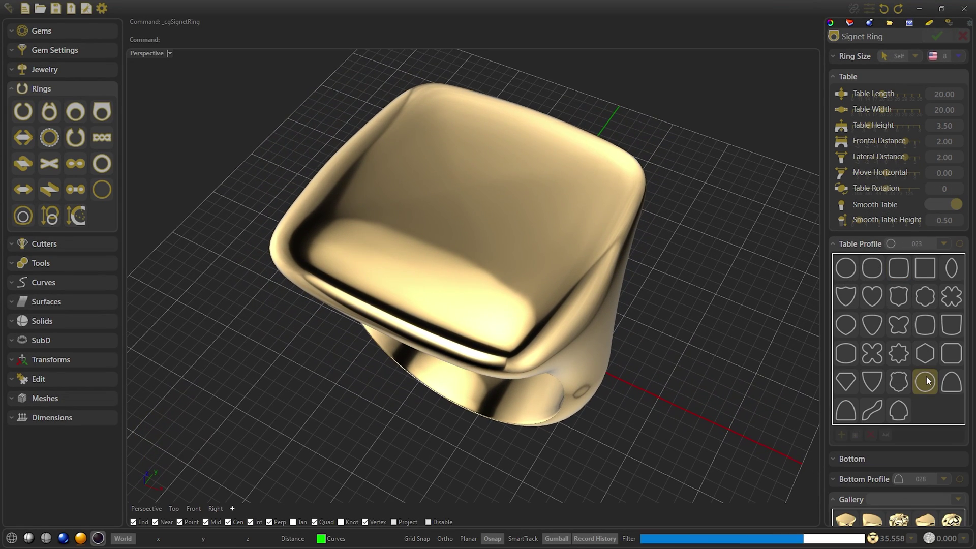
pyautogui.click(876, 243)
pyautogui.click(878, 76)
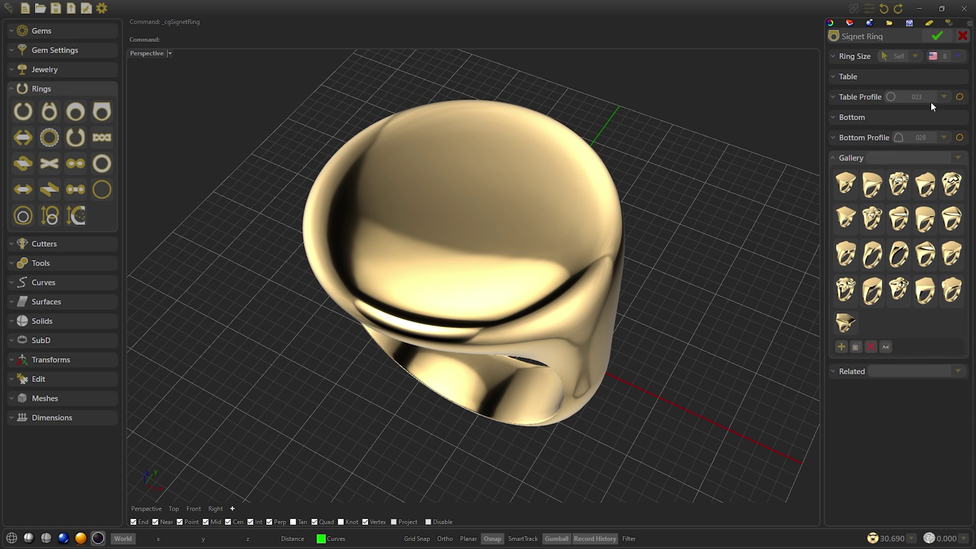
pyautogui.click(936, 37)
# Step: Start an Isocurve on the ring's table surface and switch on its UV option to get a closed circular curve
pyautogui.moveTo(645, 304); pyautogui.dragTo(645, 257, button='right')
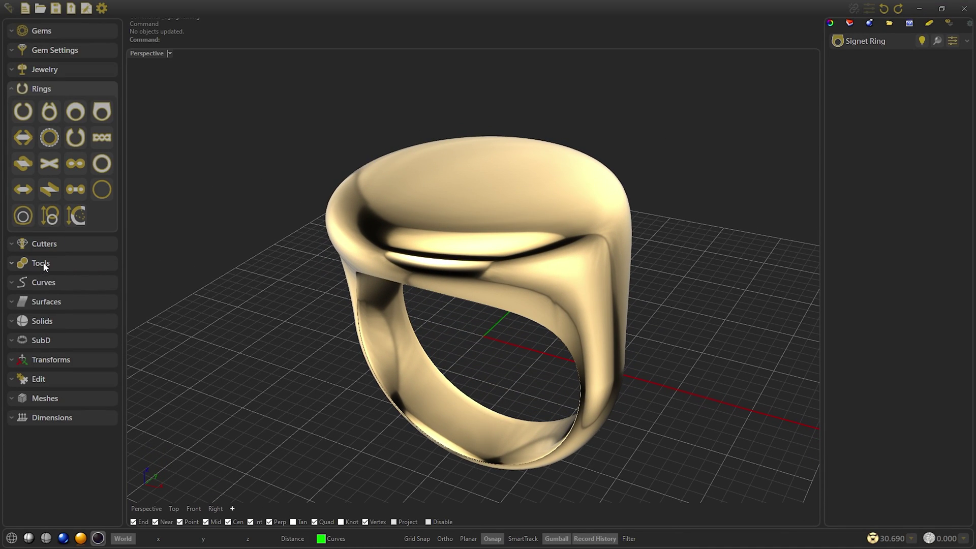
pyautogui.click(61, 263)
pyautogui.click(69, 313)
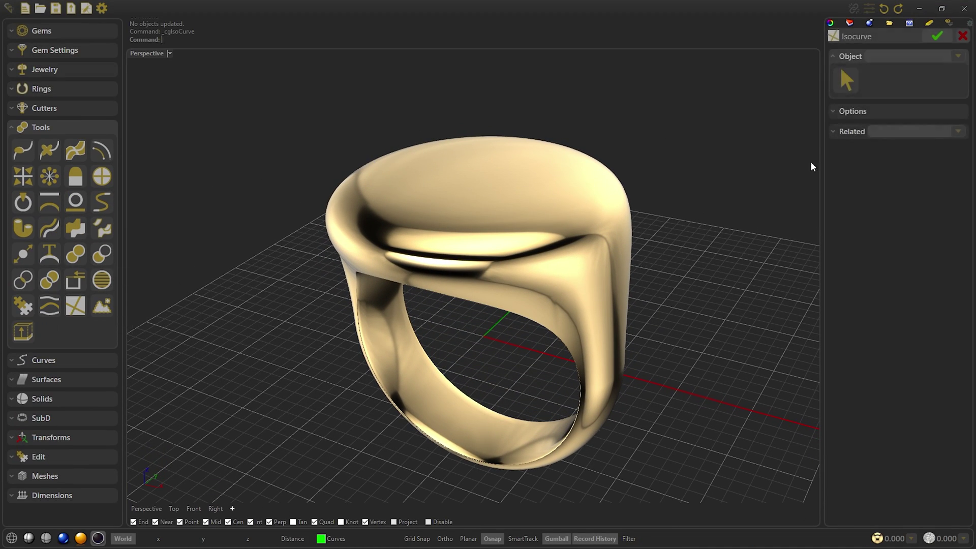
pyautogui.click(577, 158)
pyautogui.press('Return')
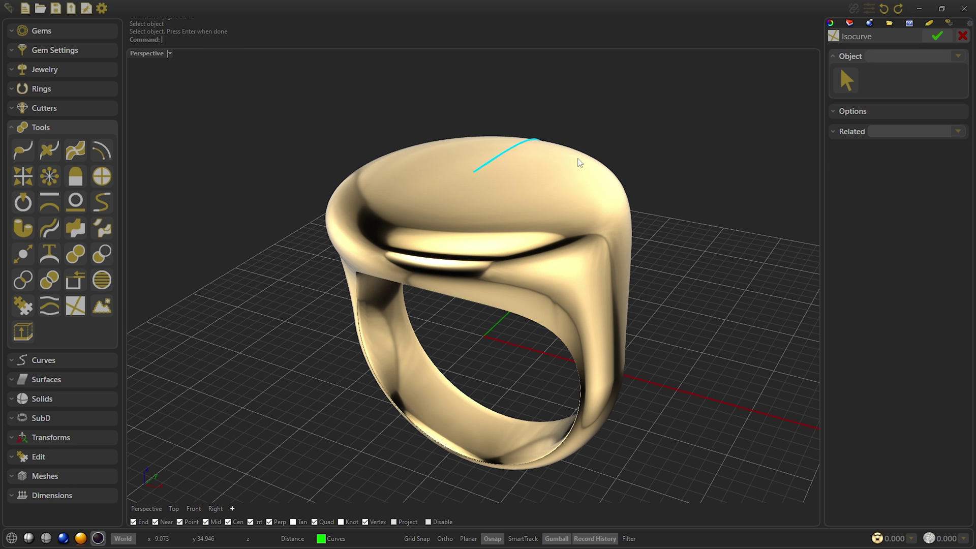
pyautogui.click(915, 113)
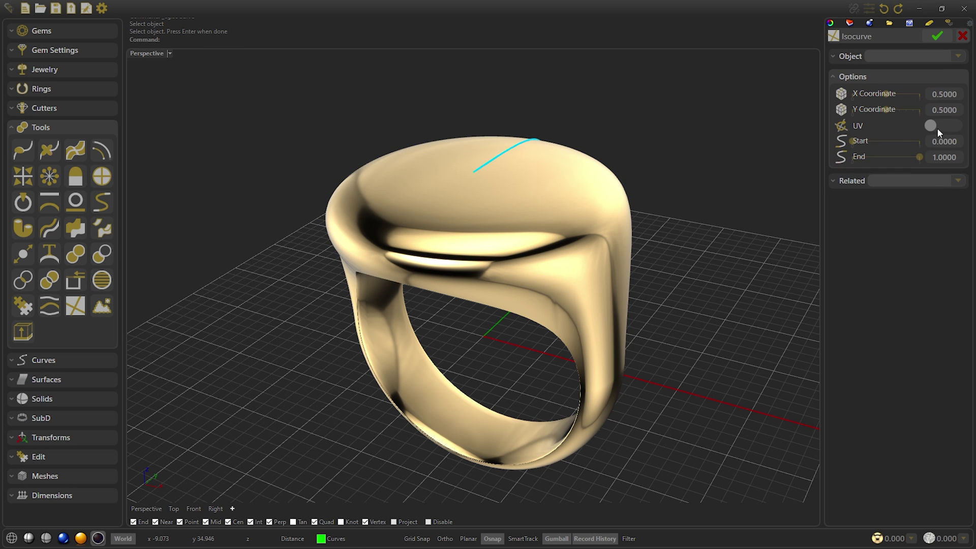
pyautogui.moveTo(448, 157); pyautogui.dragTo(455, 300, button='right')
# Step: Set the isocurve's X coordinate to 0.2200 and accept the curve
pyautogui.moveTo(880, 94)
pyautogui.mouseDown()
pyautogui.moveTo(860, 97)
pyautogui.moveTo(874, 101)
pyautogui.mouseUp()
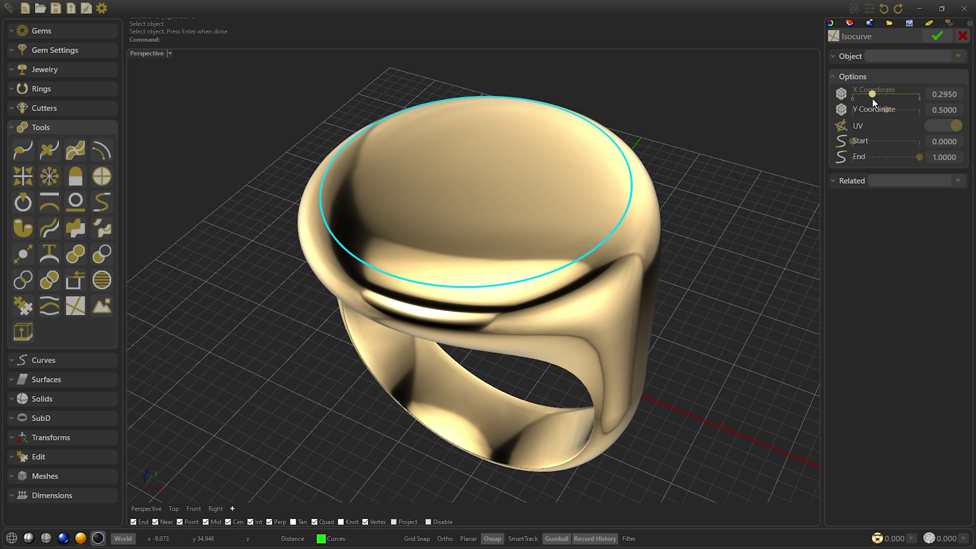
pyautogui.click(171, 508)
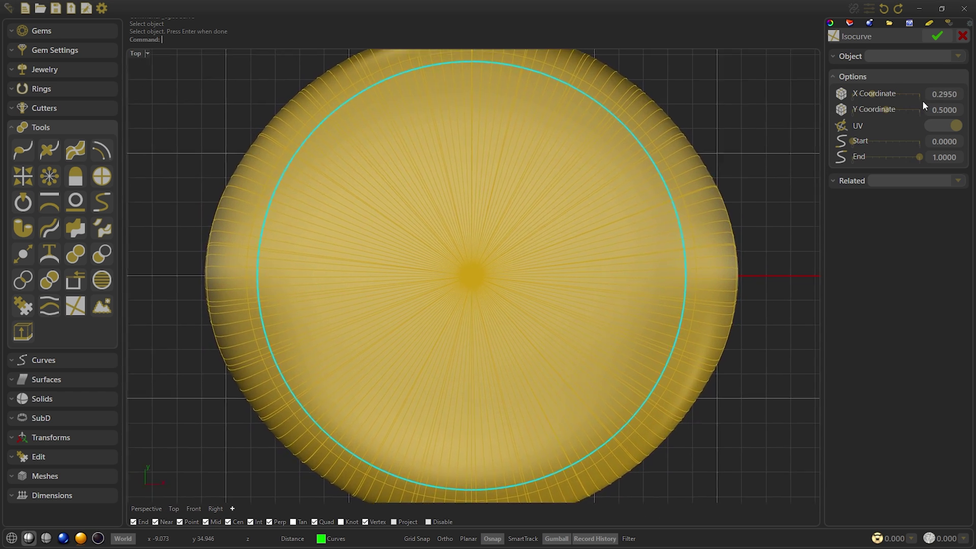
pyautogui.moveTo(868, 95); pyautogui.dragTo(867, 95)
pyautogui.scroll(-2, 456, 301)
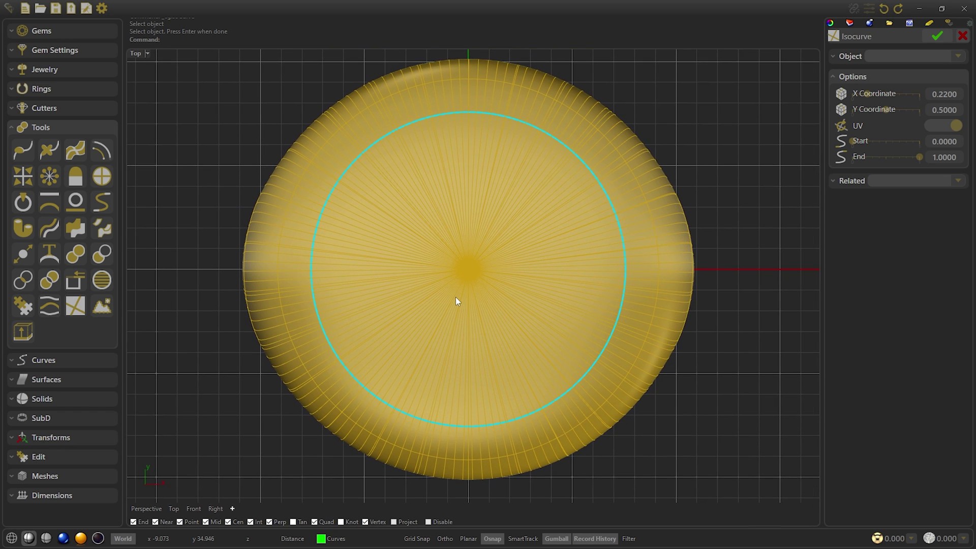
pyautogui.click(936, 36)
# Step: Offset the isocurve as a gem curve with a vertical offset of 0.40 and a horizontal offset of 0.00
pyautogui.click(150, 510)
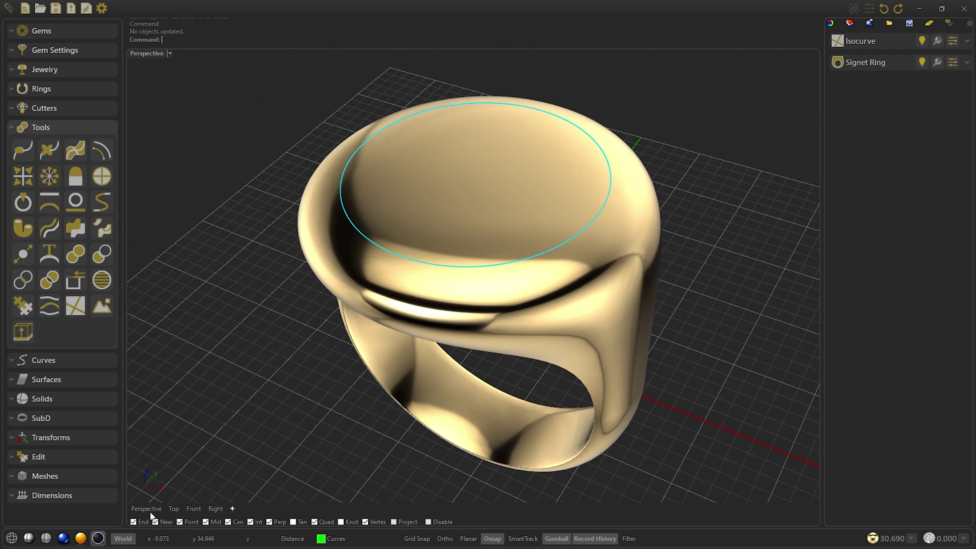
pyautogui.scroll(3, 213, 305)
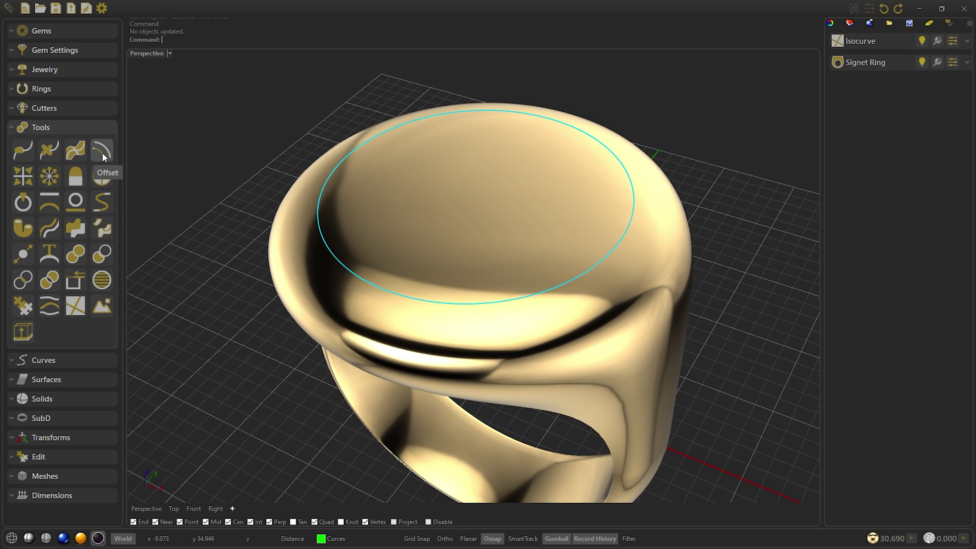
pyautogui.click(102, 153)
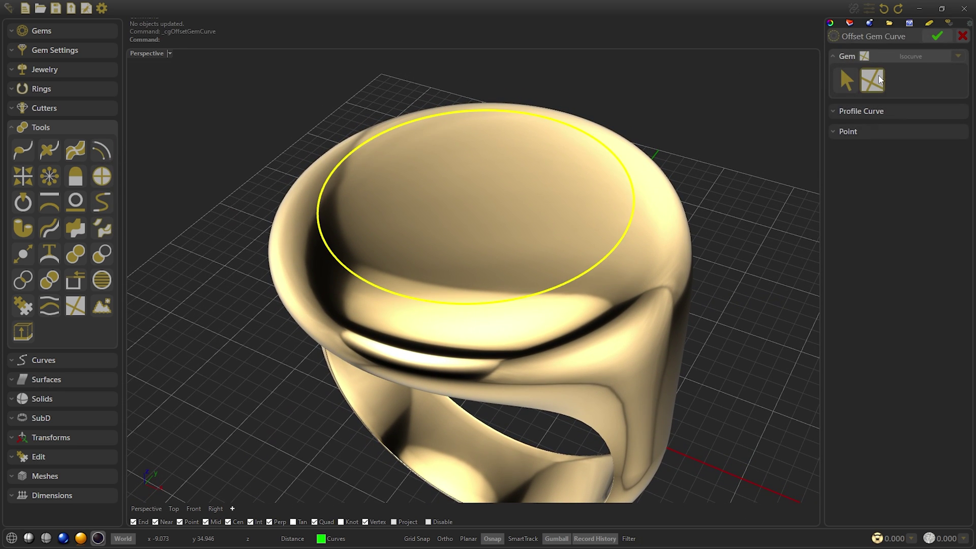
pyautogui.click(855, 112)
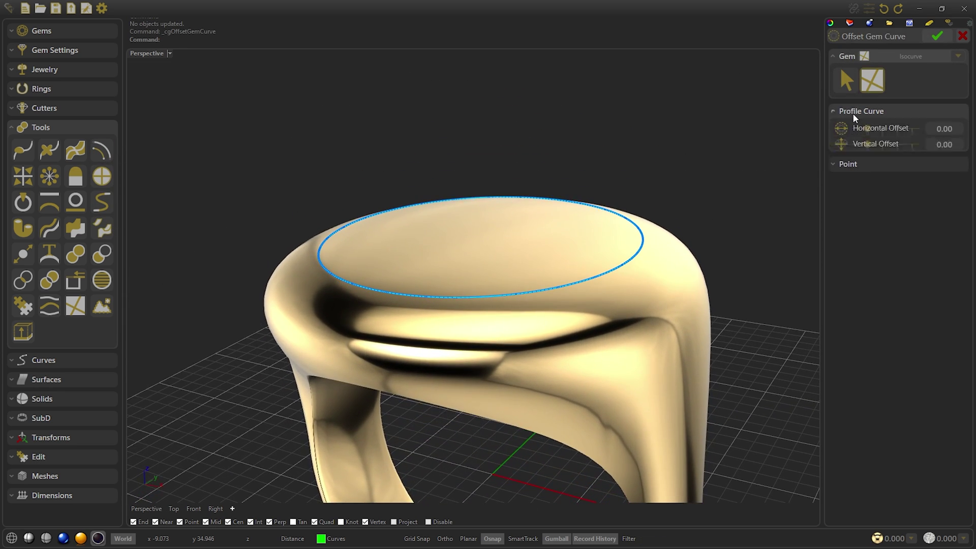
pyautogui.scroll(4, 952, 146)
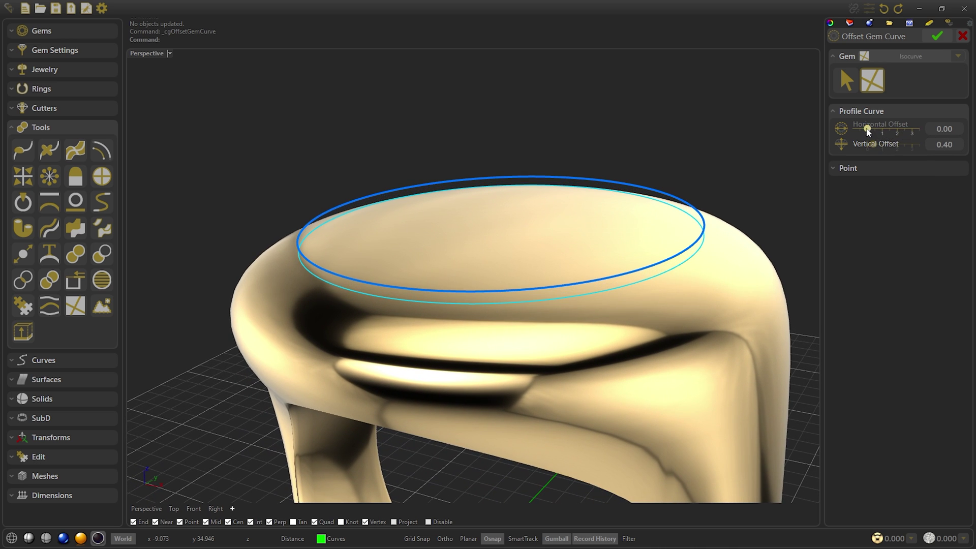
pyautogui.moveTo(867, 129)
pyautogui.mouseDown()
pyautogui.moveTo(888, 133)
pyautogui.moveTo(859, 131)
pyautogui.moveTo(868, 131)
pyautogui.mouseUp()
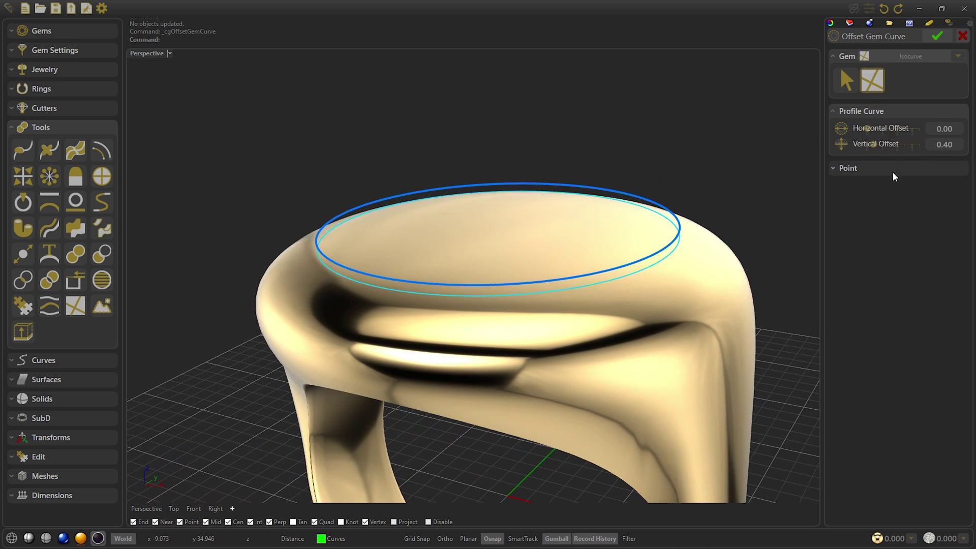
pyautogui.click(937, 36)
# Step: Start an Auto Extrude of the offset curve as a solid, with Both Sides enabled
pyautogui.click(550, 187)
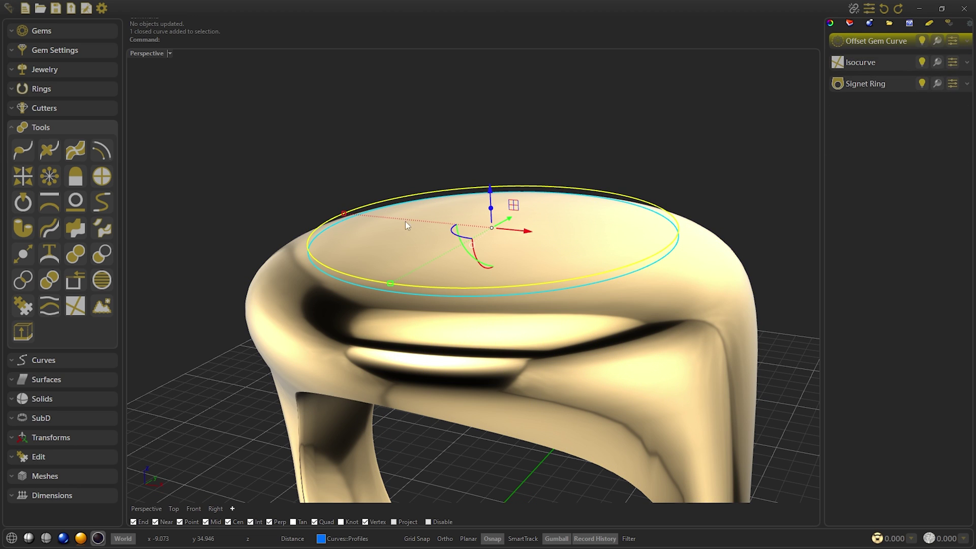
pyautogui.click(30, 336)
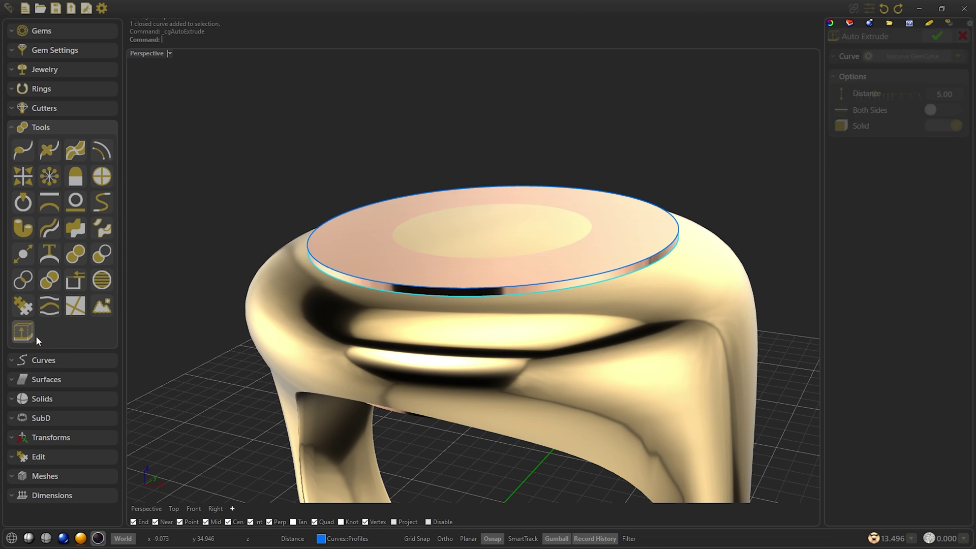
pyautogui.scroll(3, 803, 105)
pyautogui.click(868, 97)
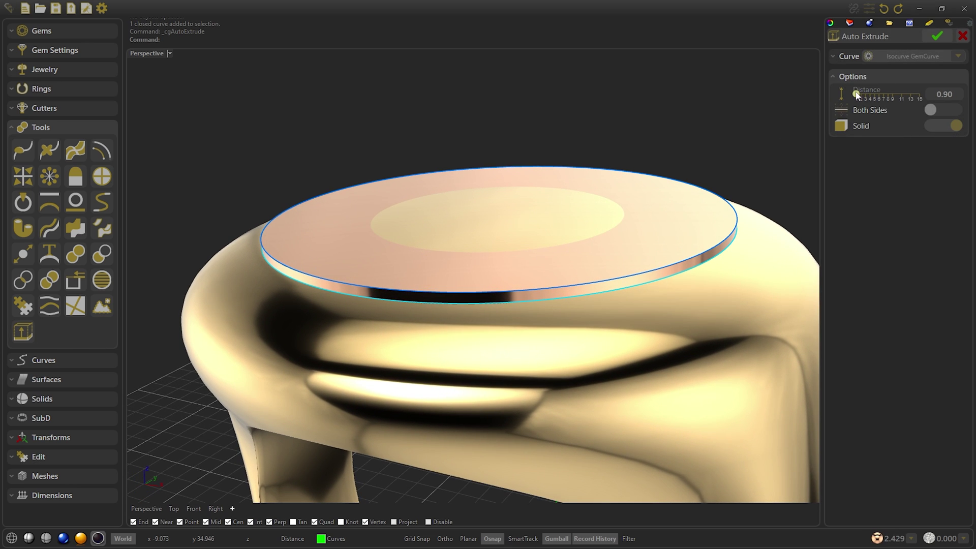
pyautogui.moveTo(860, 95); pyautogui.dragTo(855, 96)
pyautogui.click(854, 95)
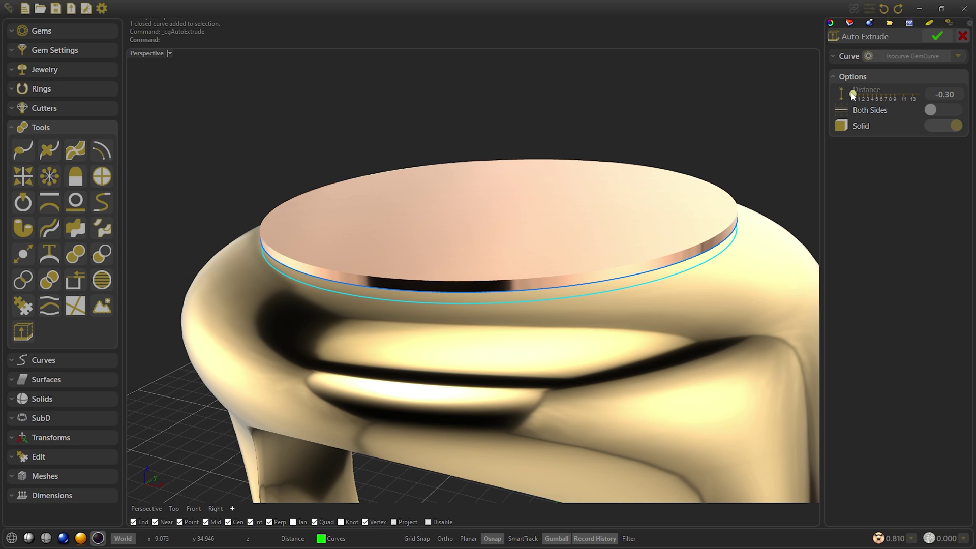
pyautogui.click(856, 94)
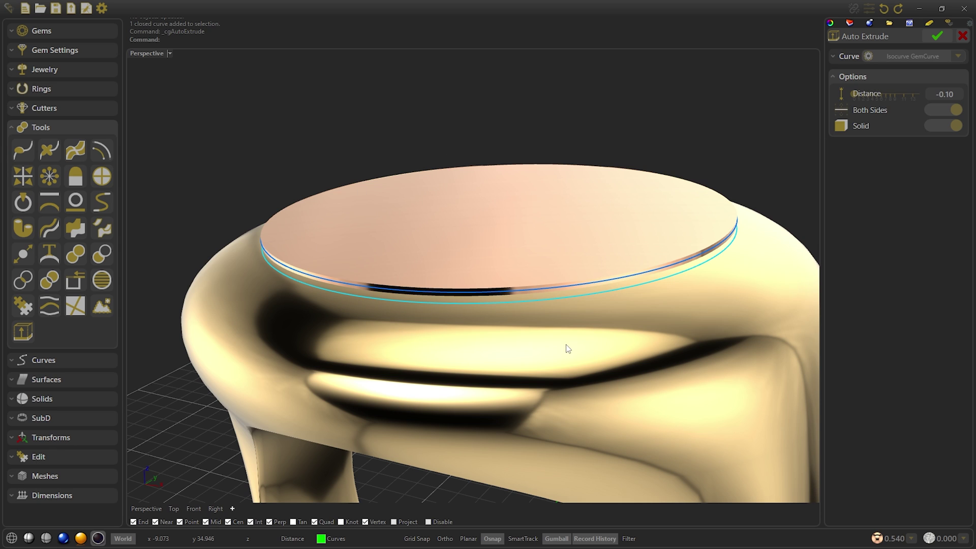
# Step: Set the disc's extrusion distance to 0.80 and accept the extrusion
pyautogui.scroll(2, 937, 97)
pyautogui.scroll(2, 946, 89)
pyautogui.press('Down')
pyautogui.press('Down')
pyautogui.press('Down')
pyautogui.press('Down')
pyautogui.press('Down')
pyautogui.press('Down')
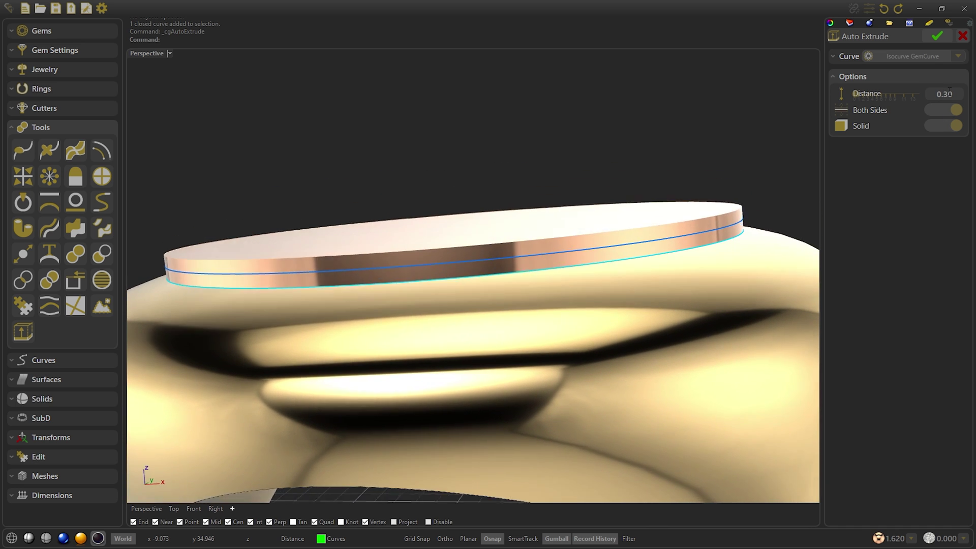
pyautogui.scroll(1, 956, 95)
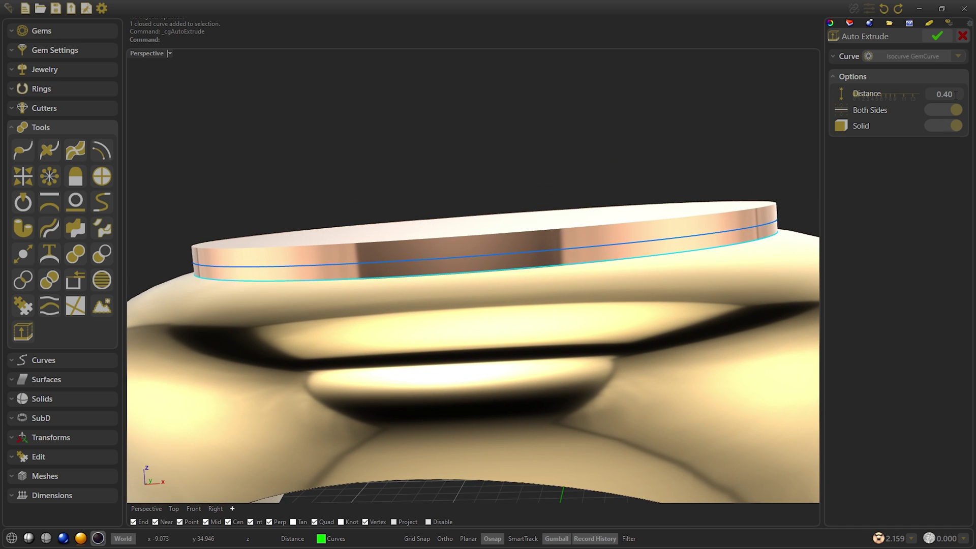
pyautogui.scroll(4, 956, 95)
pyautogui.press('Up')
pyautogui.press('Up')
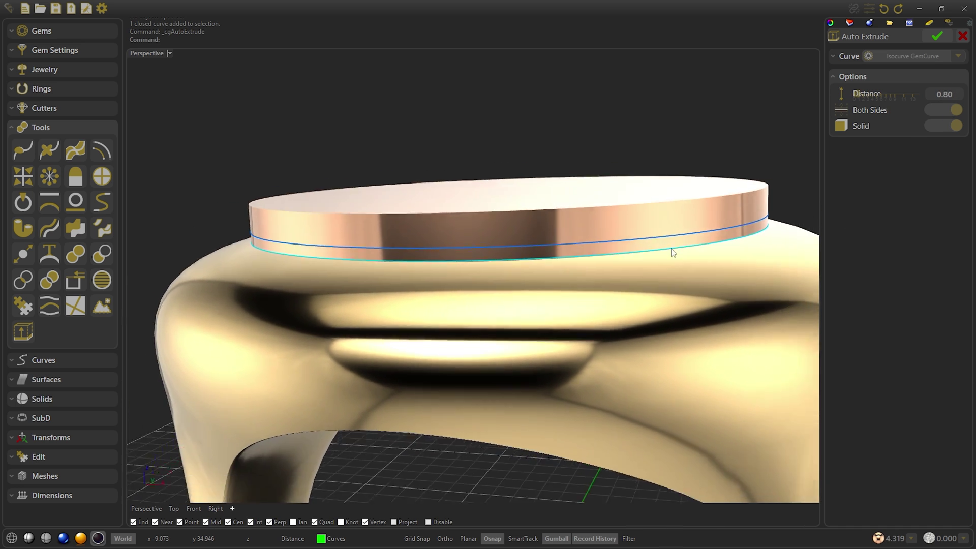
pyautogui.press('Right')
pyautogui.press('Right')
pyautogui.press('Up')
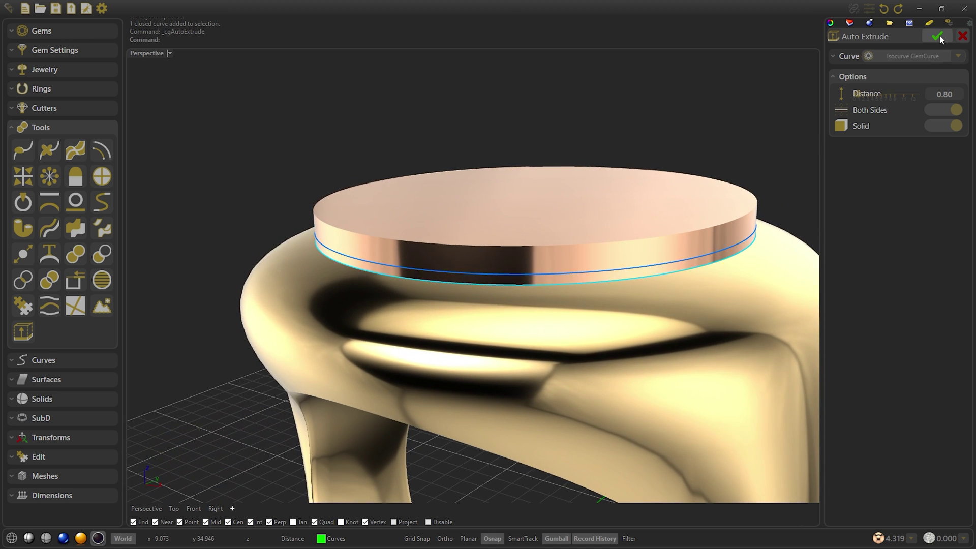
pyautogui.click(939, 36)
# Step: Cut the extruded disc out of the signet ring's top with a Boolean Difference, using the signet as object A and the extrusion as object B
pyautogui.scroll(-4, 639, 219)
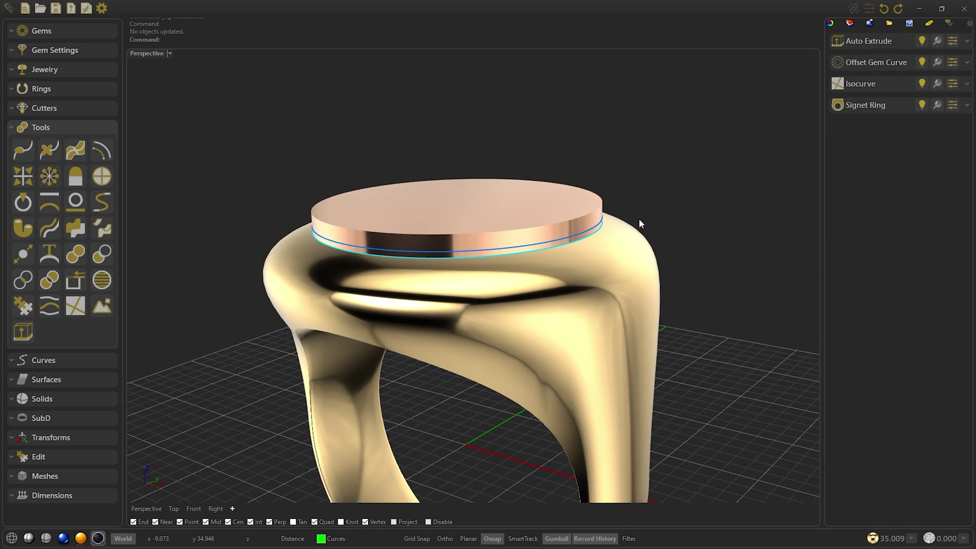
pyautogui.press('Up')
pyautogui.press('Up')
pyautogui.scroll(-1, 639, 219)
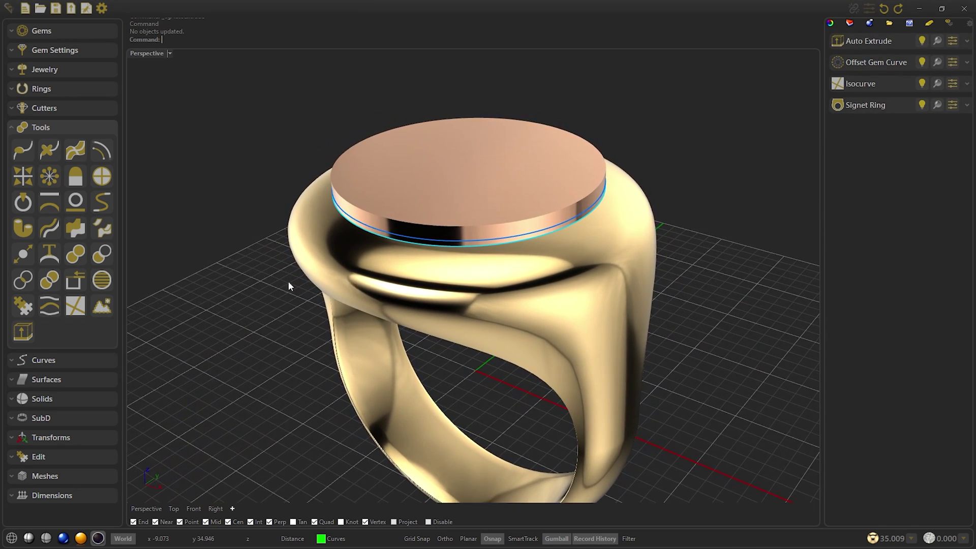
pyautogui.click(102, 254)
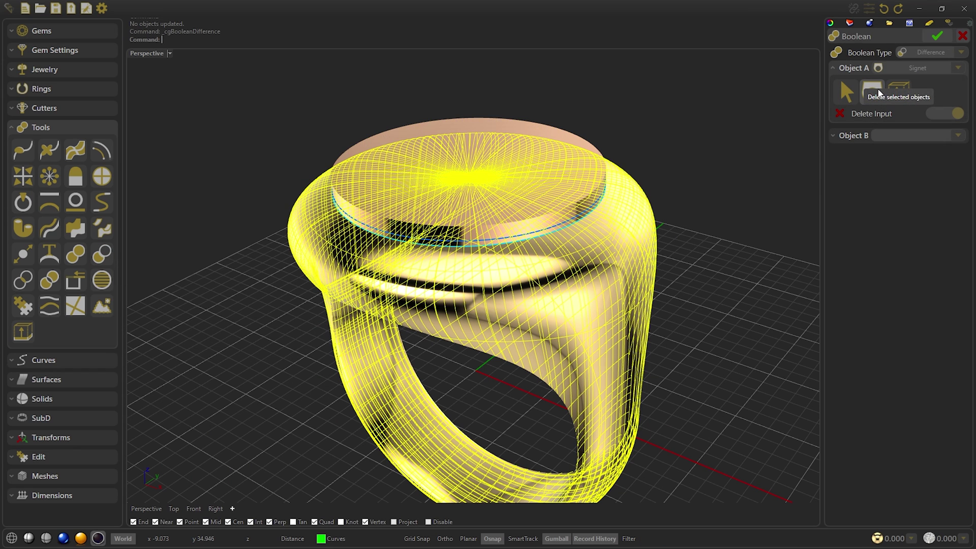
pyautogui.click(854, 135)
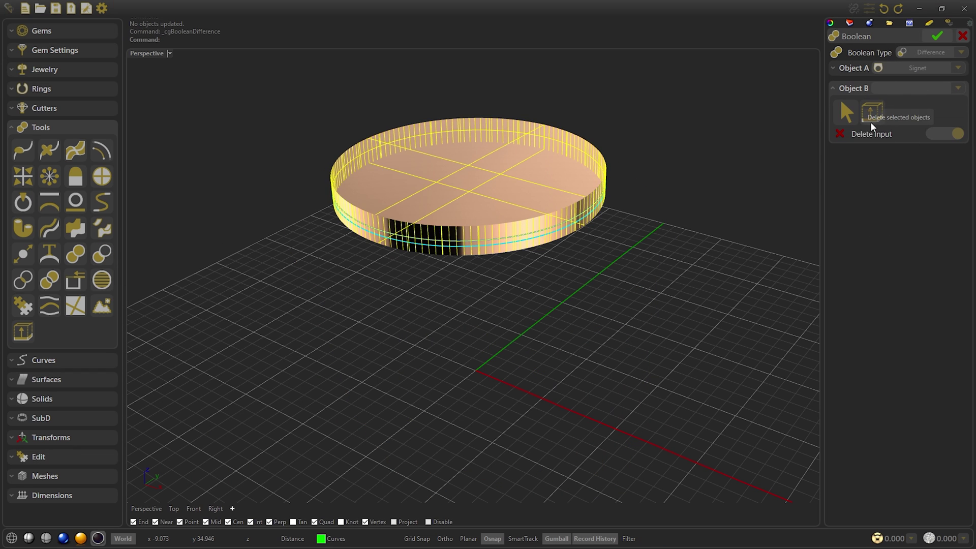
pyautogui.click(872, 112)
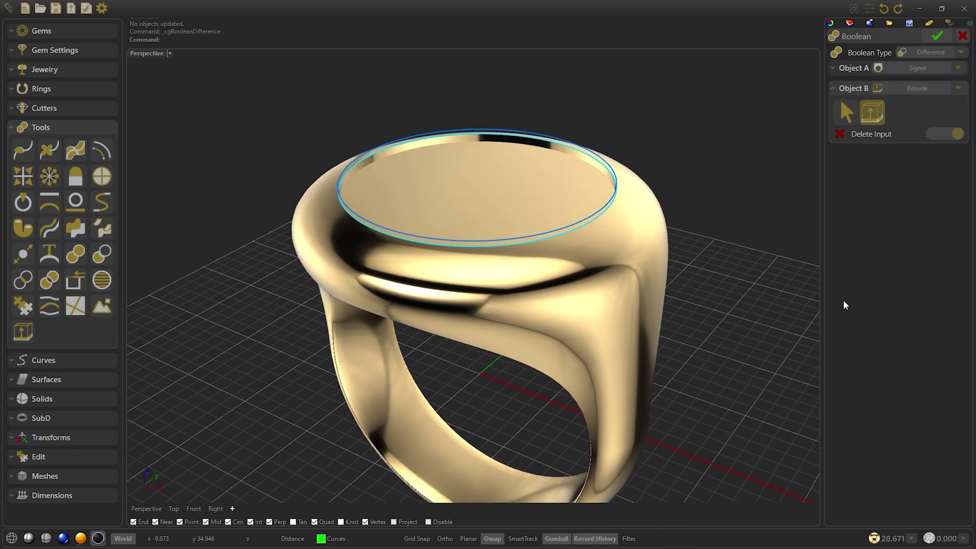
pyautogui.click(937, 36)
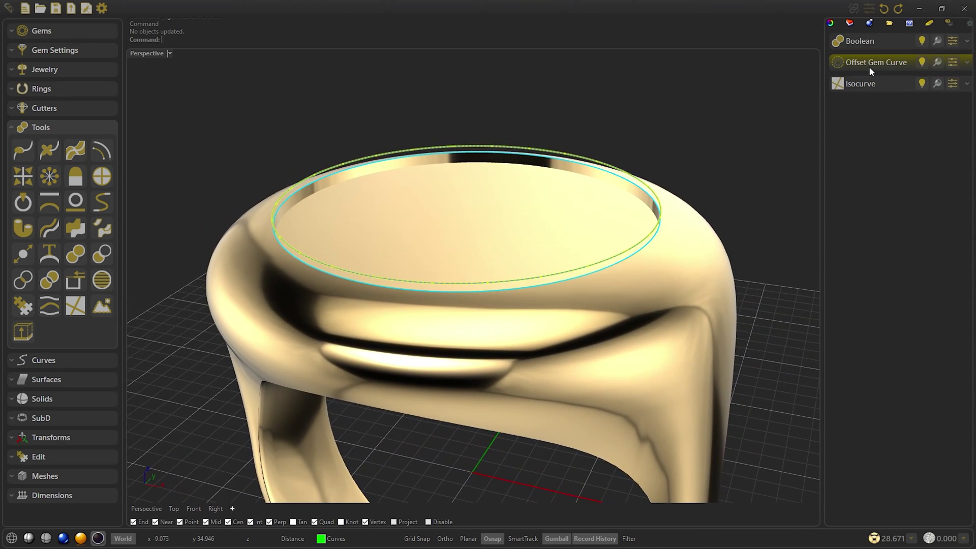
pyautogui.doubleClick(868, 66)
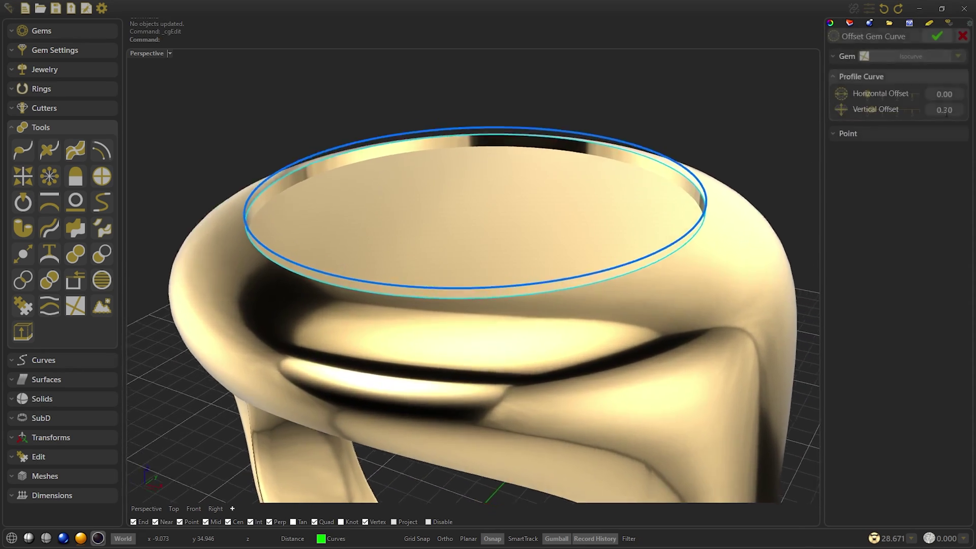
pyautogui.scroll(-10, 954, 113)
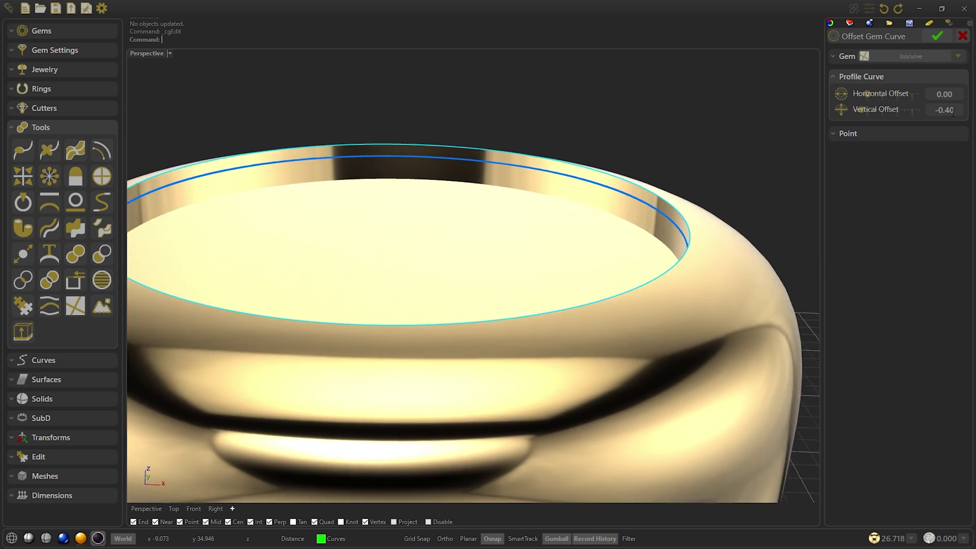
pyautogui.scroll(5, 953, 113)
pyautogui.scroll(6, 927, 95)
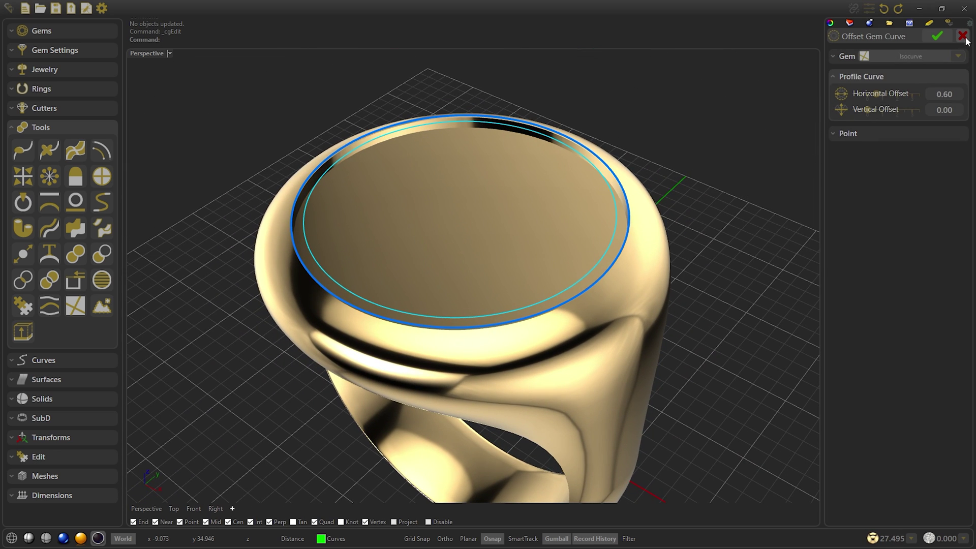
pyautogui.click(964, 36)
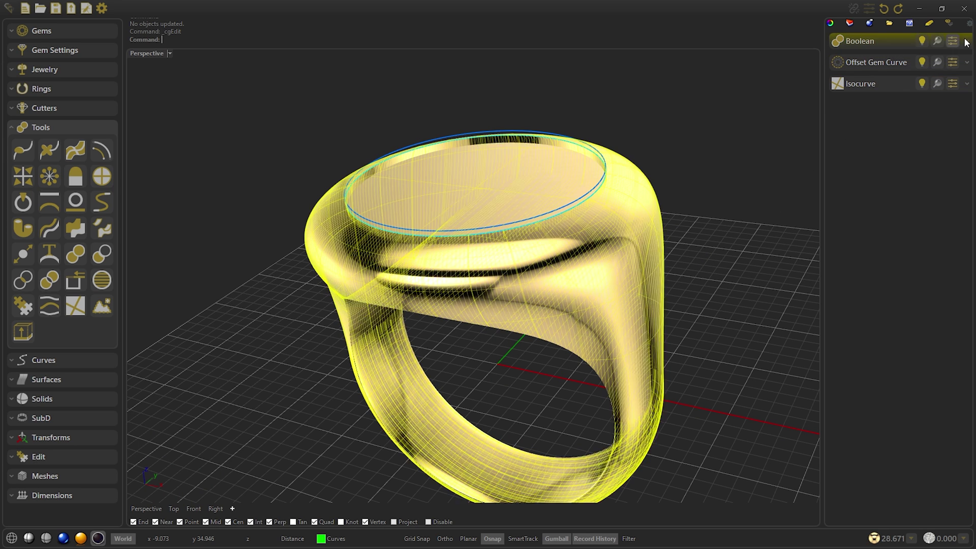
# Step: Hide the ring body and load Lion.png into the Rasterize tool to trace it as curves
pyautogui.click(921, 41)
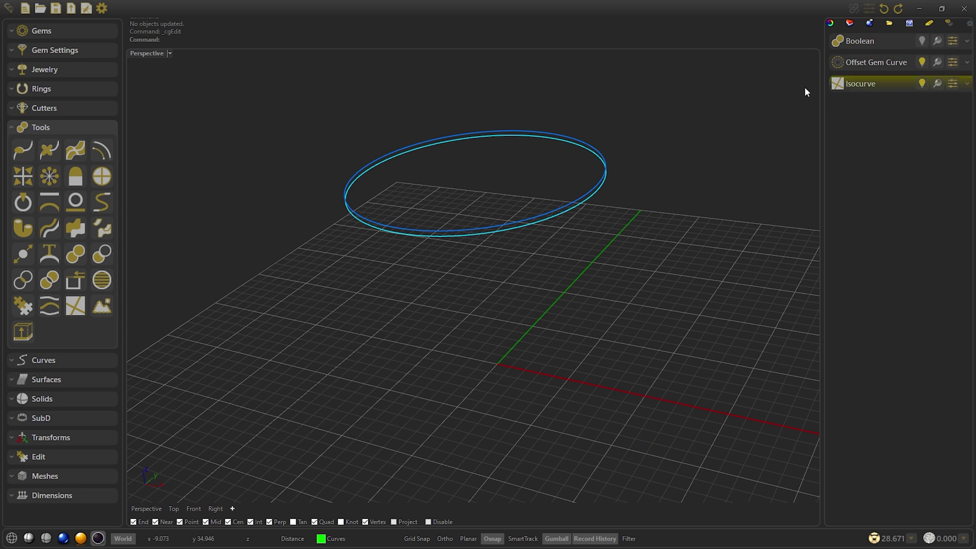
pyautogui.click(106, 308)
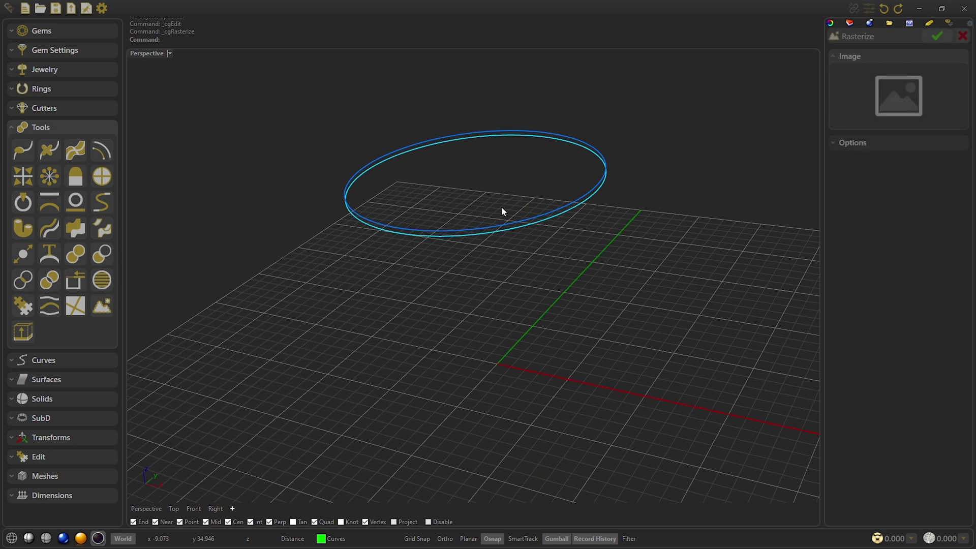
pyautogui.click(898, 96)
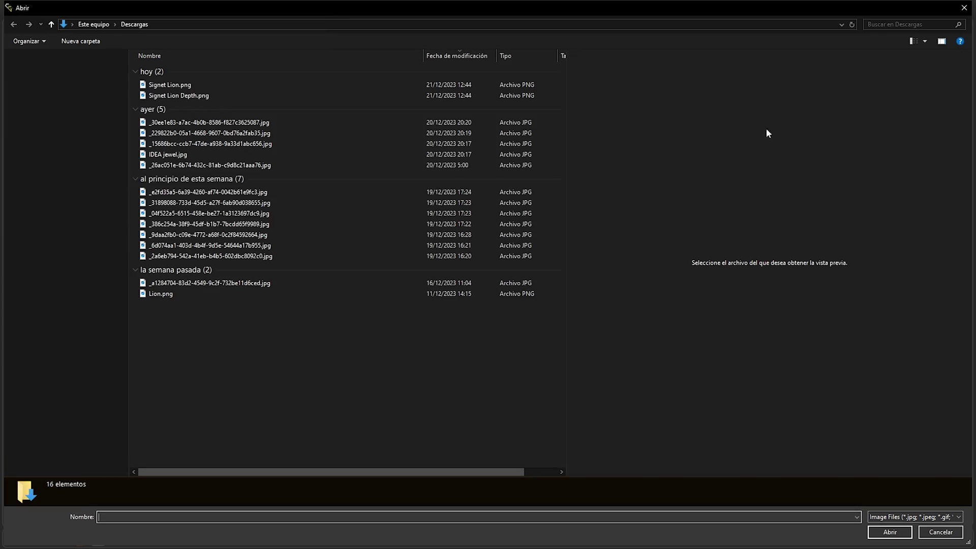
pyautogui.click(171, 297)
pyautogui.doubleClick(171, 294)
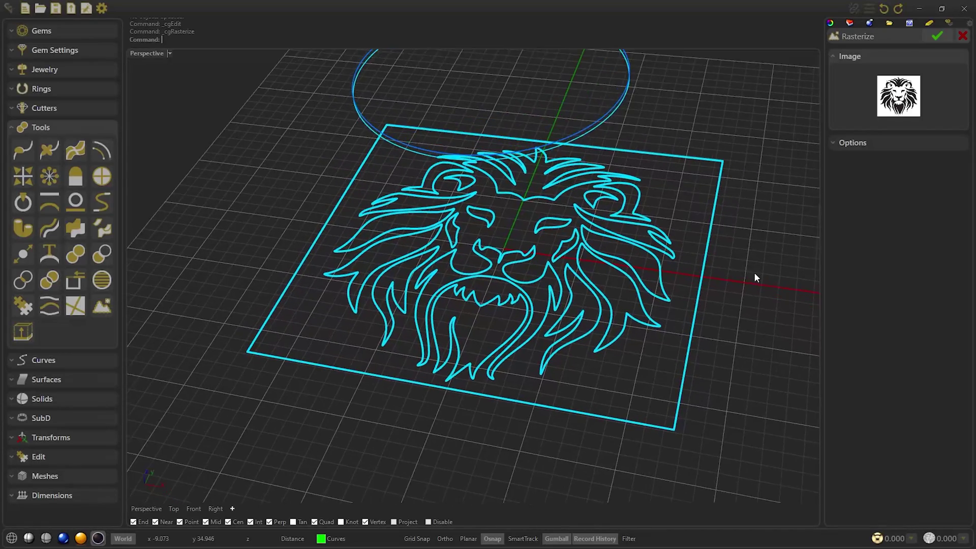
# Step: Size the traced lion to about 16 mm to suit the table circle, with threshold 35 and clean 67, and accept it
pyautogui.click(173, 509)
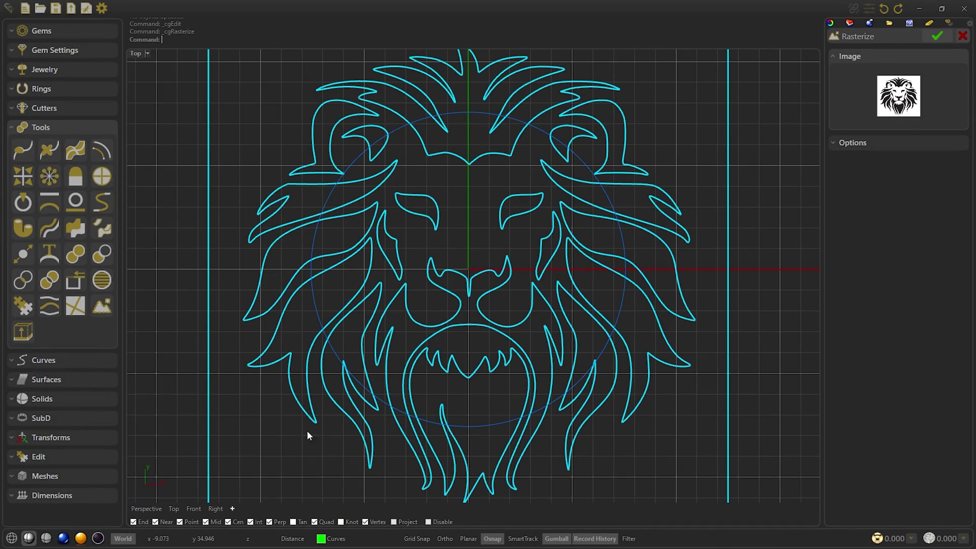
pyautogui.click(883, 139)
pyautogui.moveTo(892, 161); pyautogui.dragTo(878, 178)
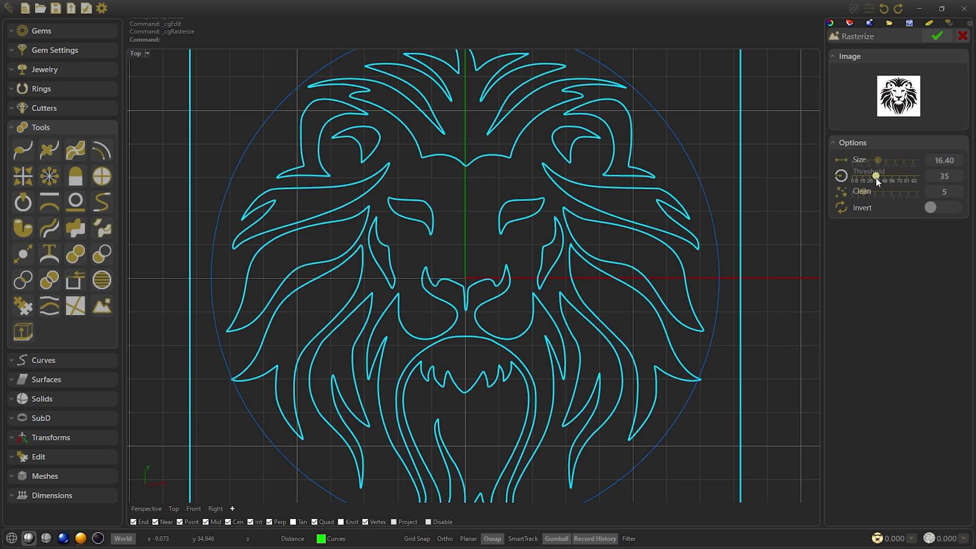
pyautogui.moveTo(920, 191); pyautogui.dragTo(935, 192)
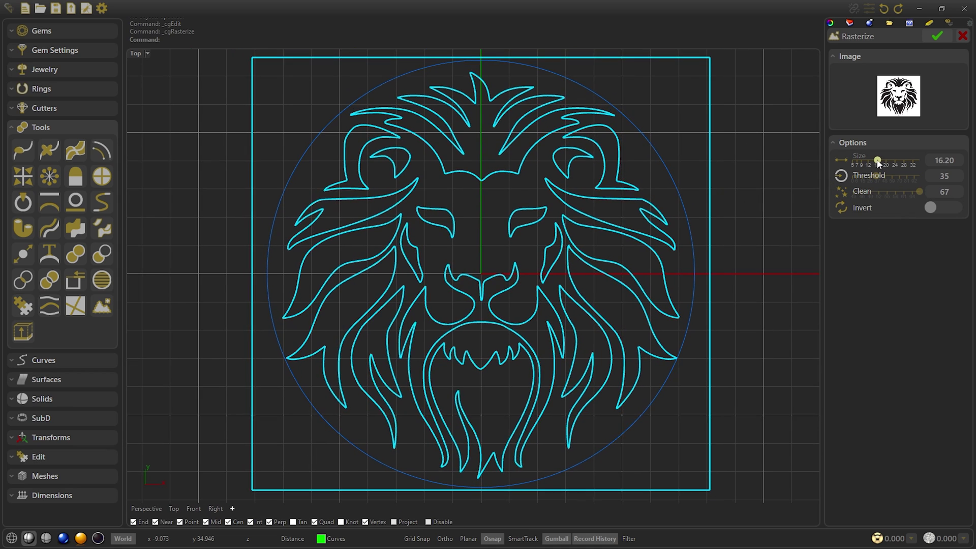
pyautogui.click(937, 35)
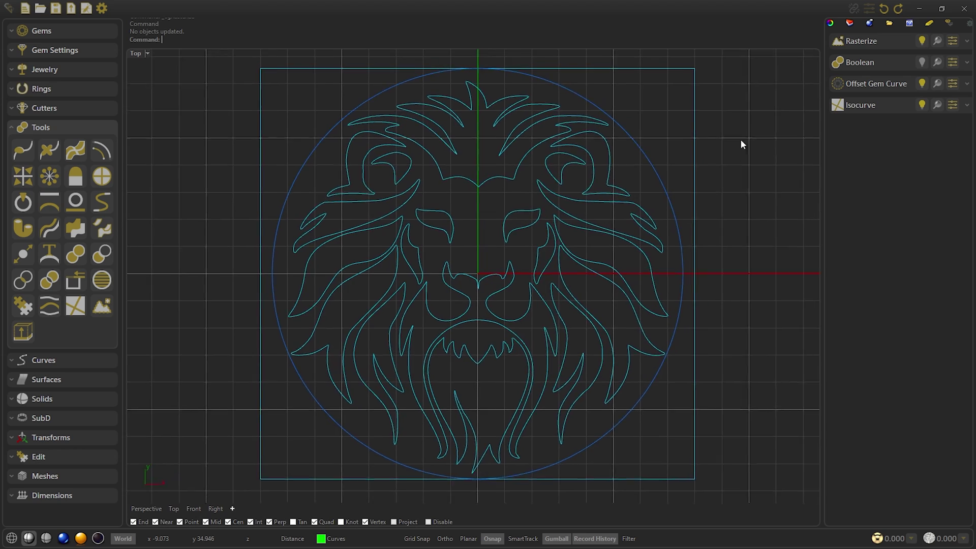
# Step: Delete the square frame around the lion curves and show the ring body again in perspective
pyautogui.click(676, 147)
pyautogui.press('Delete')
pyautogui.click(158, 511)
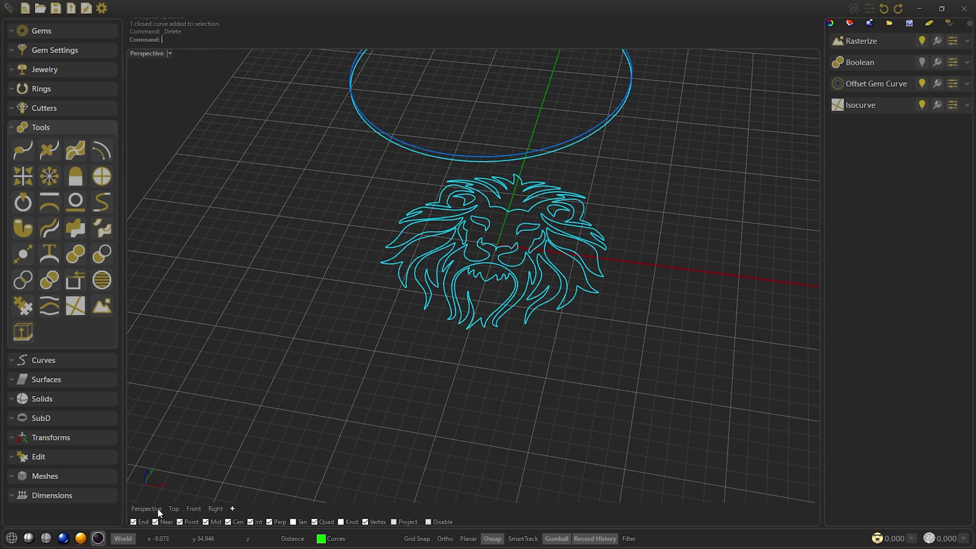
pyautogui.click(921, 62)
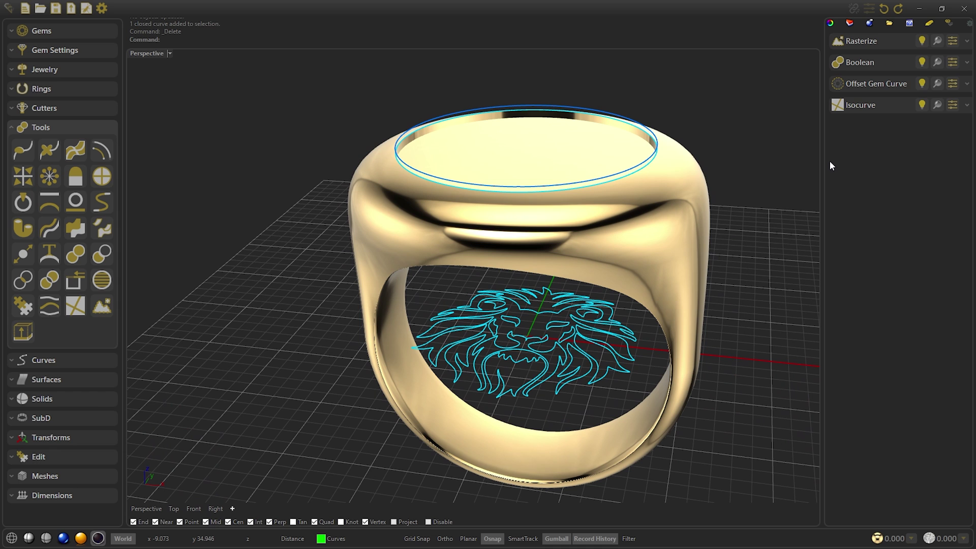
# Step: Copy the lion curves up onto the ring's table and try a both-sides solid extrusion of 0.50
pyautogui.click(855, 44)
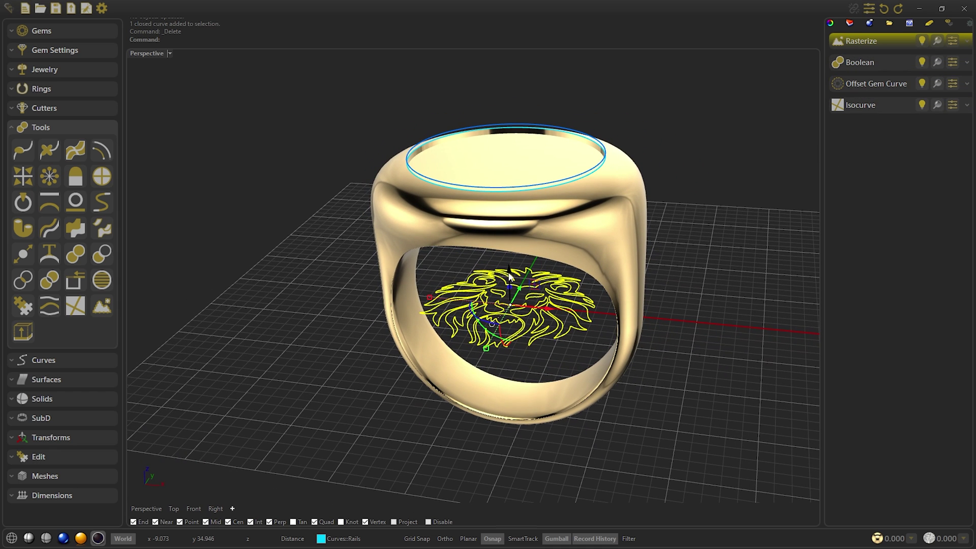
pyautogui.moveTo(508, 276); pyautogui.dragTo(527, 119)
pyautogui.click(866, 45)
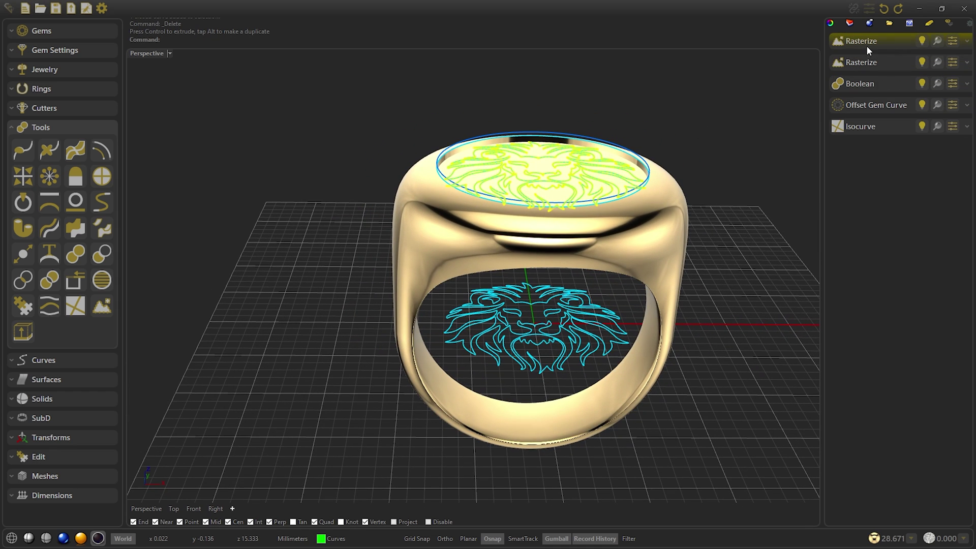
pyautogui.click(27, 331)
pyautogui.click(859, 94)
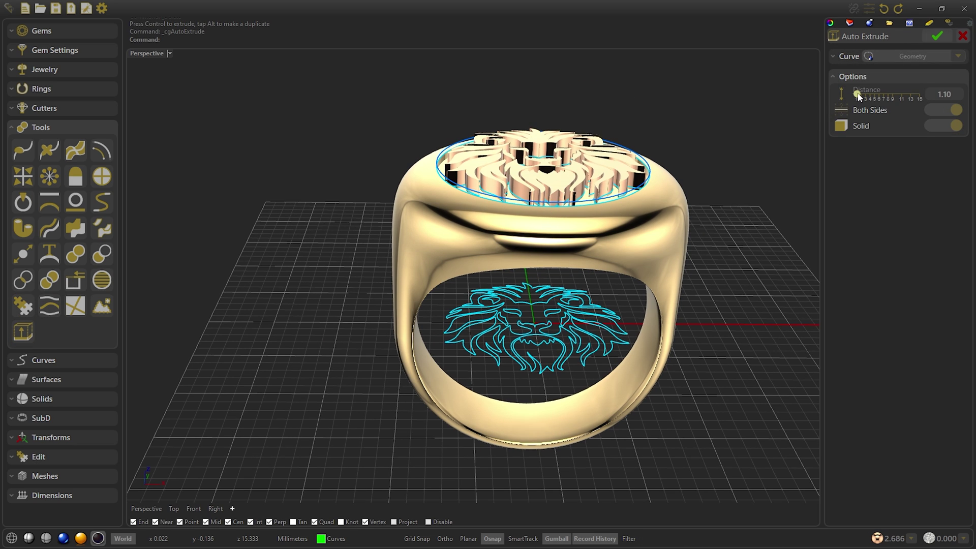
pyautogui.moveTo(860, 96); pyautogui.dragTo(854, 95)
pyautogui.scroll(3, 937, 97)
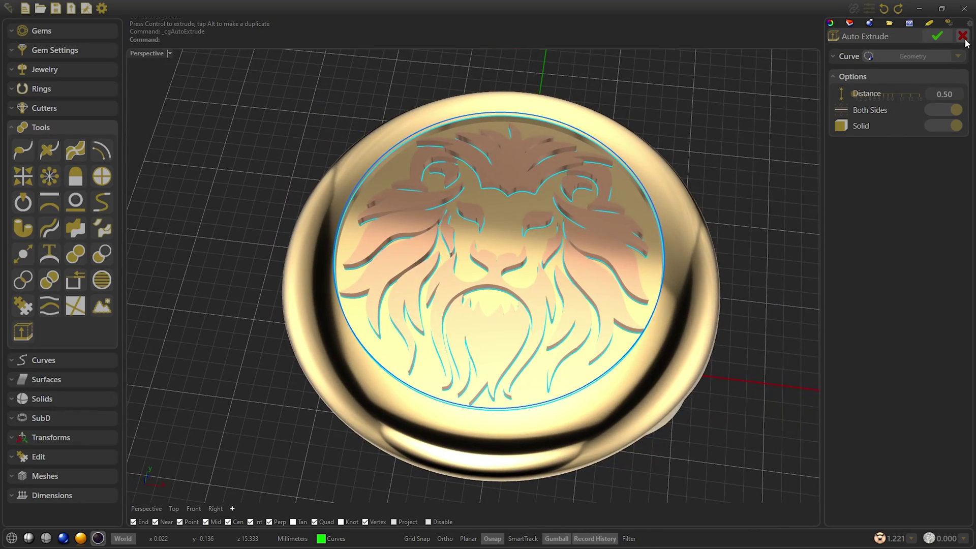
pyautogui.click(964, 37)
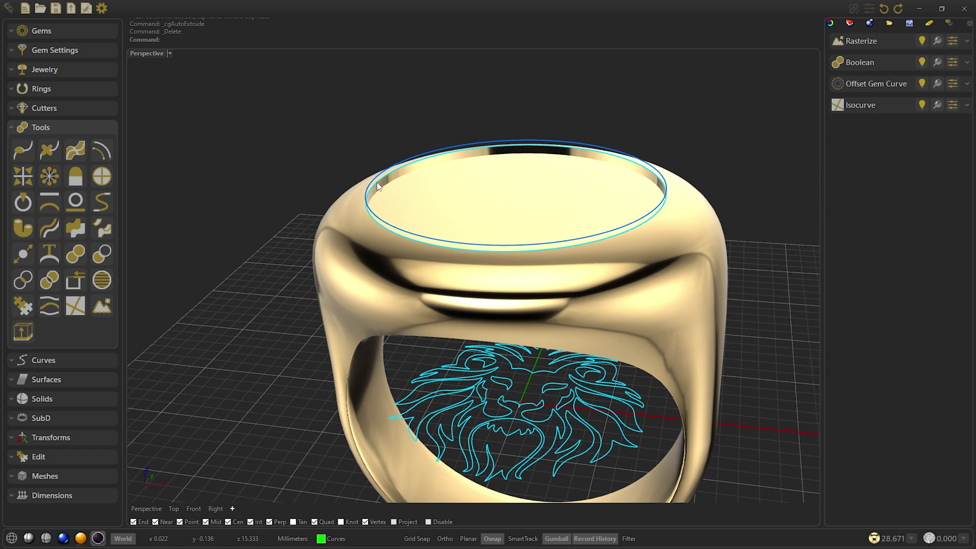
# Step: Start an Auto Blend Curve on the table's isocurve, using it for both curves, and set the end position to 0.5
pyautogui.click(377, 182)
pyautogui.click(417, 210)
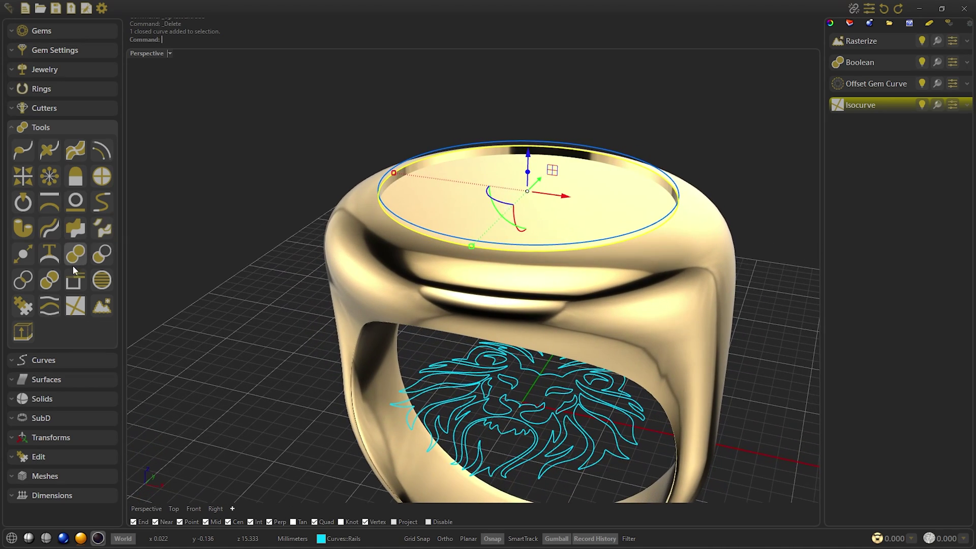
pyautogui.click(104, 202)
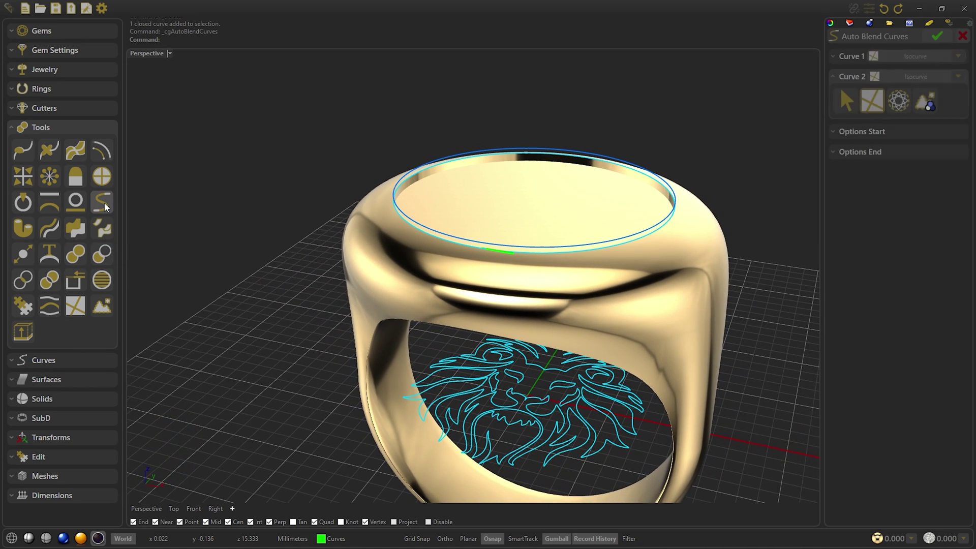
pyautogui.moveTo(497, 144); pyautogui.dragTo(501, 178, button='right')
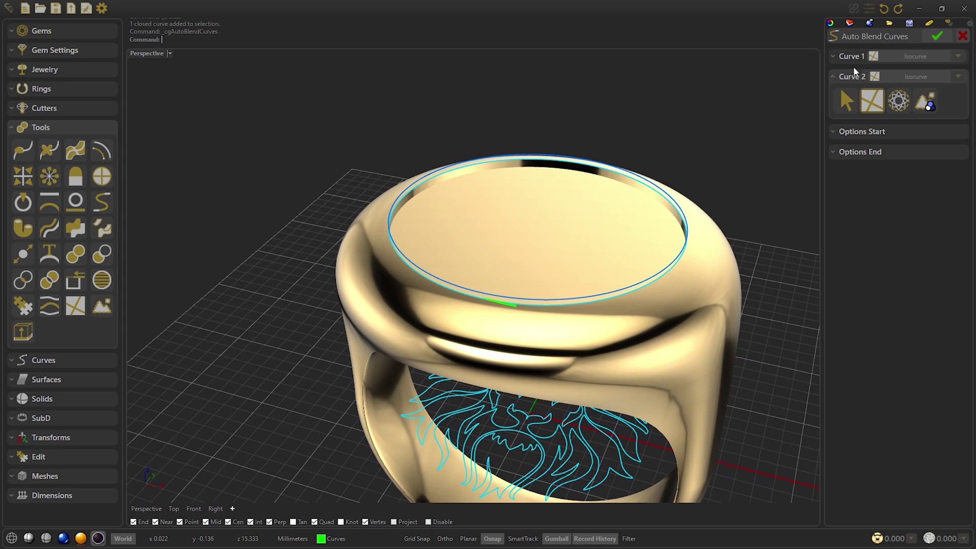
pyautogui.click(867, 153)
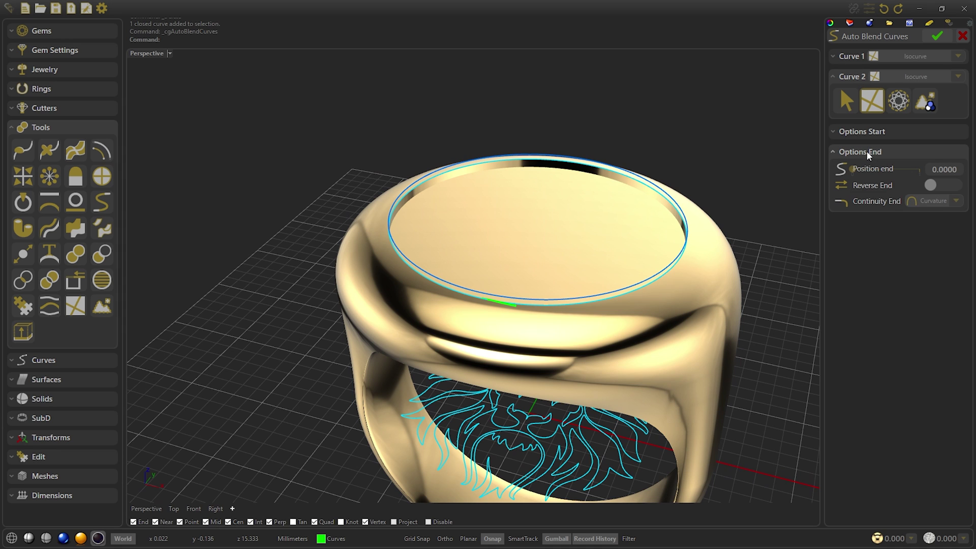
pyautogui.moveTo(853, 171); pyautogui.dragTo(885, 172)
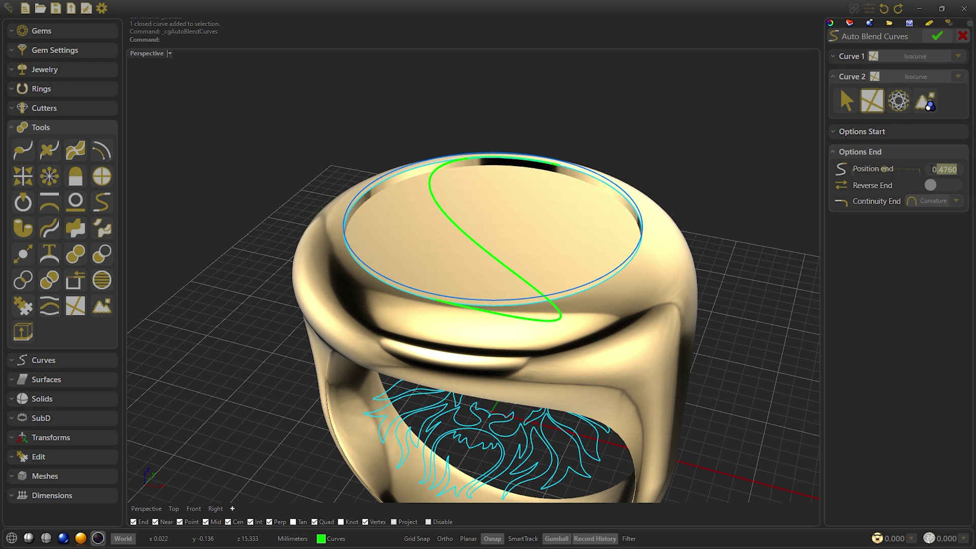
pyautogui.write('0.5')
pyautogui.press('Return')
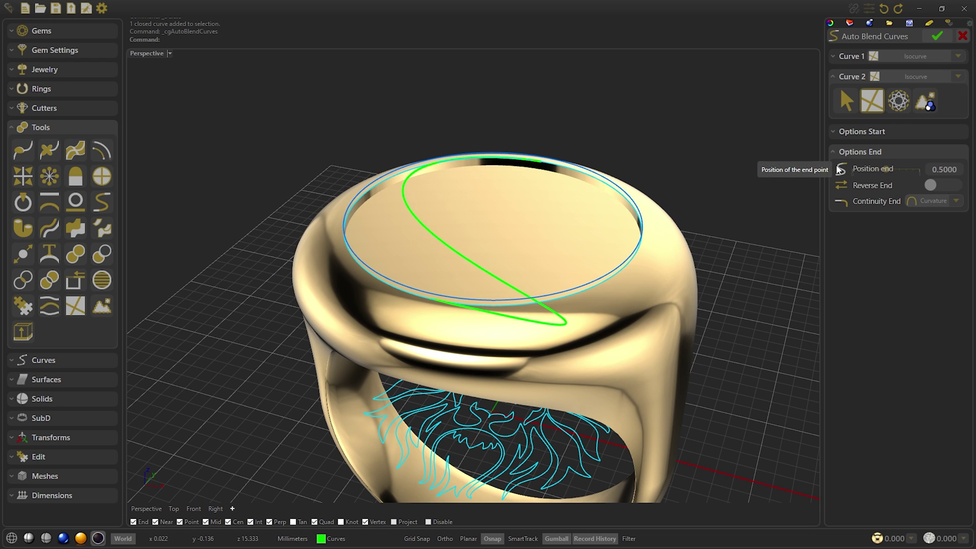
# Step: Set both the start and end continuity of the blend curve to Position and accept the straight line across the table
pyautogui.click(934, 201)
pyautogui.click(936, 218)
pyautogui.click(867, 132)
pyautogui.click(940, 147)
pyautogui.click(941, 168)
pyautogui.click(862, 171)
pyautogui.moveTo(744, 208); pyautogui.dragTo(388, 266, button='right')
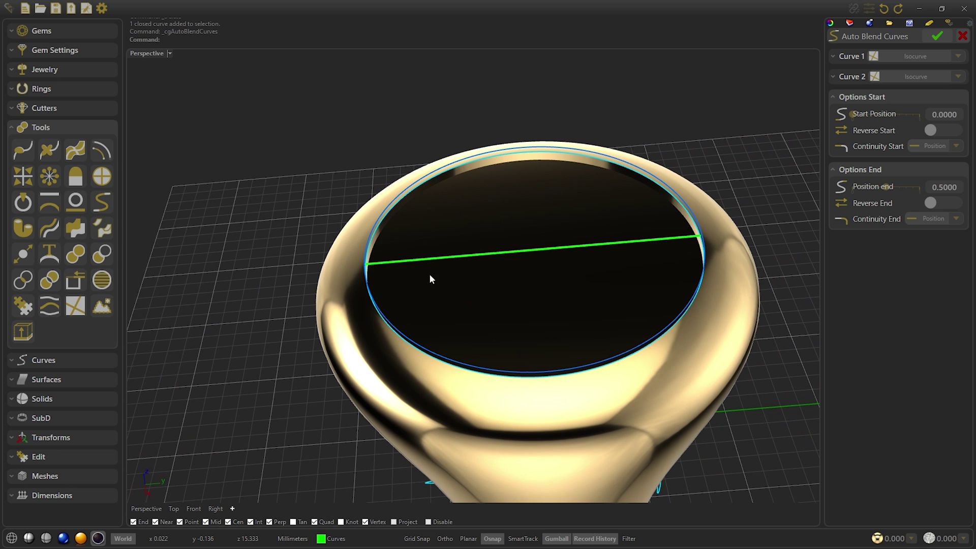
pyautogui.click(941, 37)
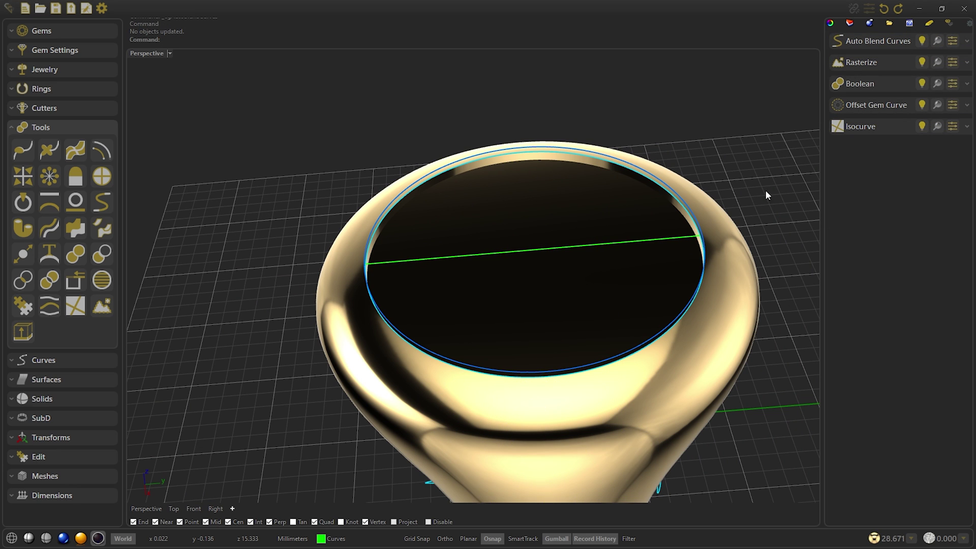
pyautogui.click(876, 127)
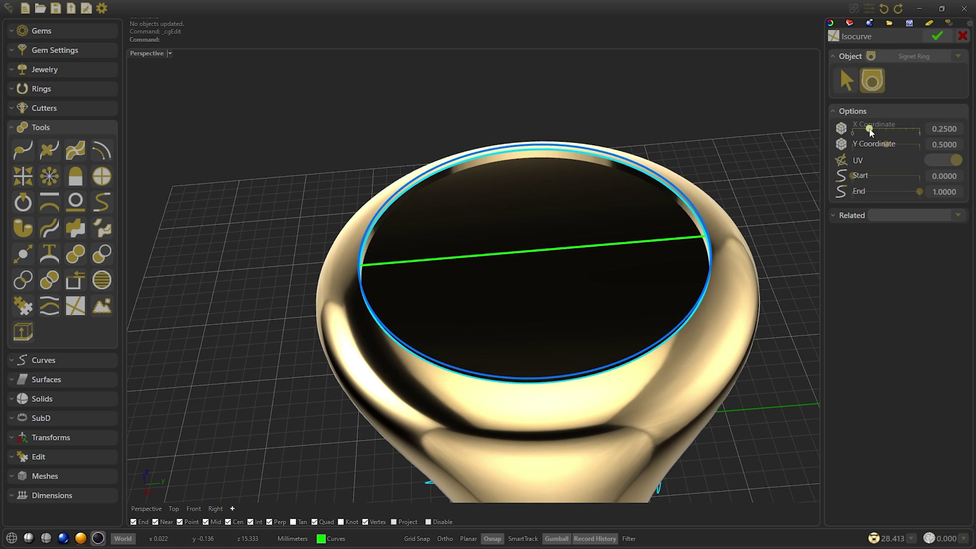
pyautogui.moveTo(869, 128); pyautogui.dragTo(872, 129)
pyautogui.moveTo(489, 277); pyautogui.dragTo(594, 232, button='right')
pyautogui.click(884, 129)
pyautogui.hotkey('ctrl', 'z')
pyautogui.click(962, 36)
pyautogui.scroll(-4, 722, 137)
pyautogui.moveTo(725, 134); pyautogui.dragTo(714, 142, button='right')
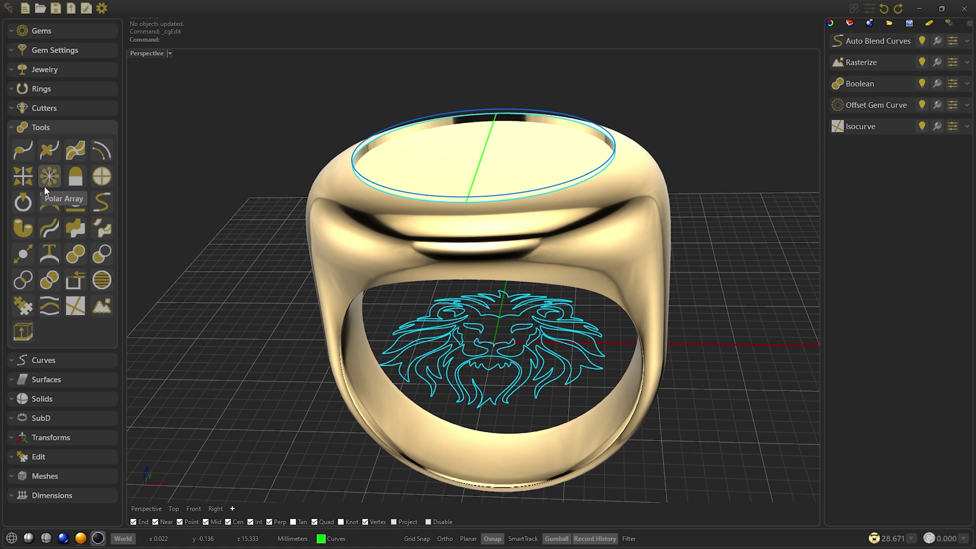
# Step: Start an Object on Curve placement of the rasterized lion curves, using the blend curve across the table as the path
pyautogui.click(47, 150)
pyautogui.click(846, 109)
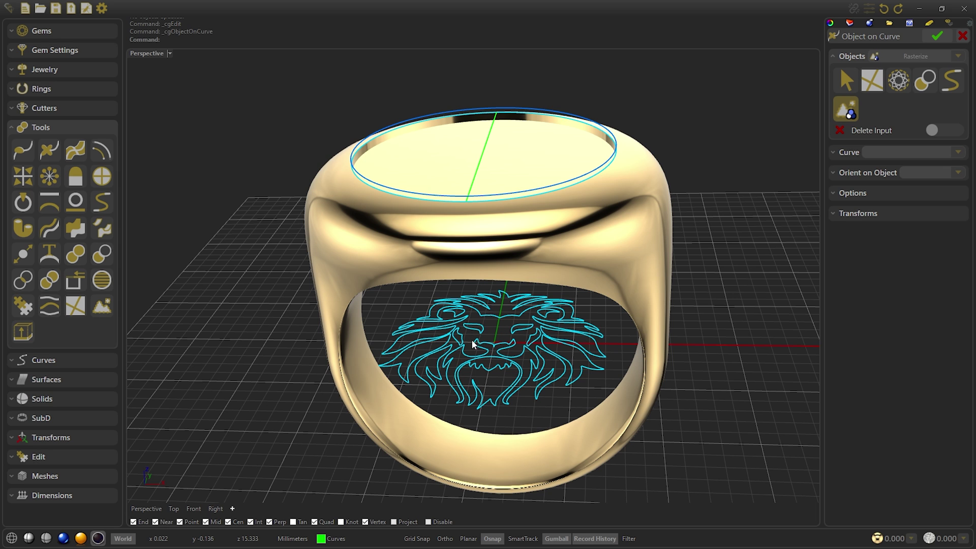
pyautogui.click(870, 104)
pyautogui.click(896, 108)
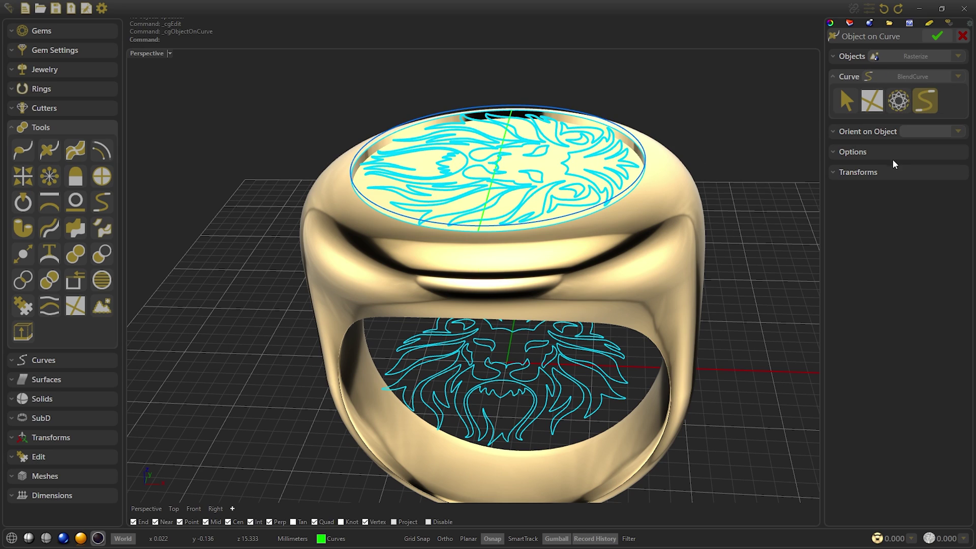
# Step: Set the placed lion's Rotation Z to 90 and accept the Object on Curve placement
pyautogui.click(873, 134)
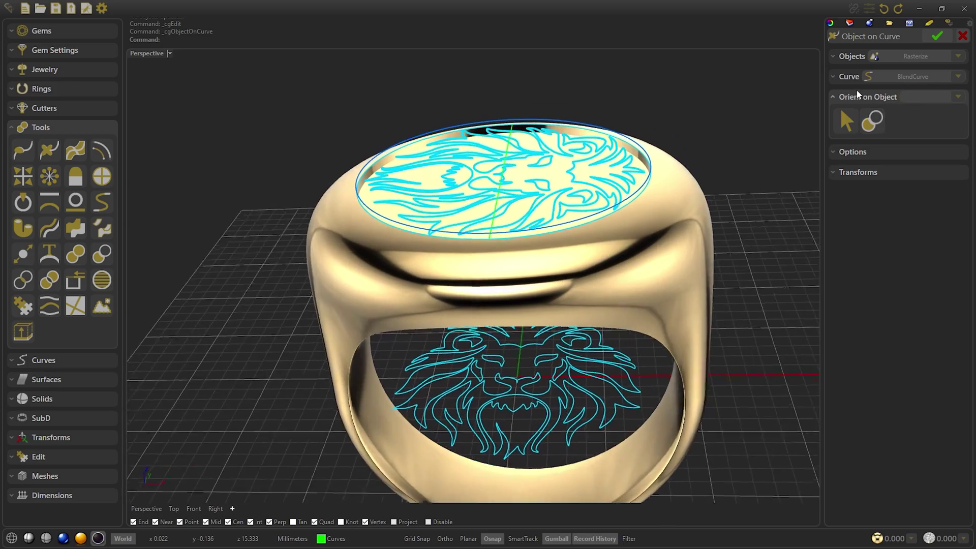
pyautogui.click(862, 97)
pyautogui.click(865, 137)
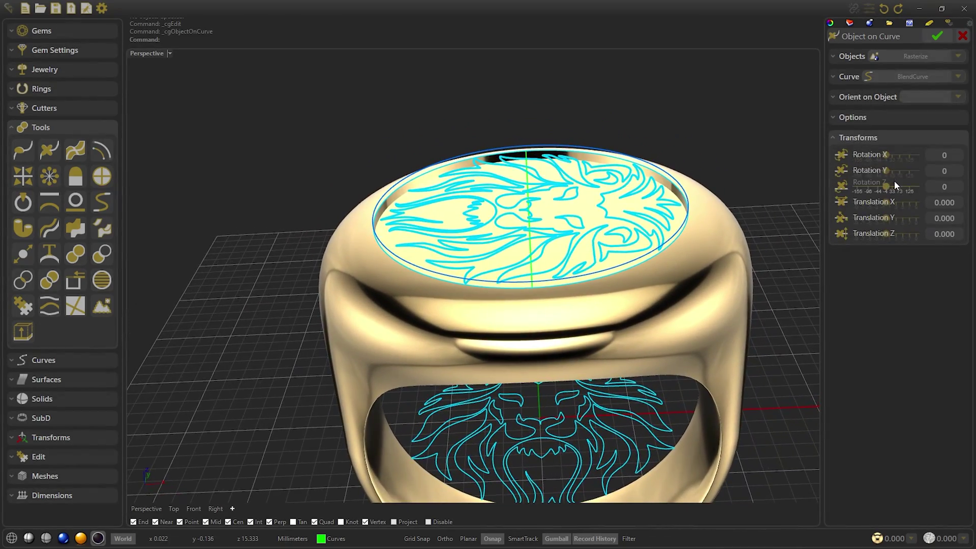
pyautogui.click(903, 186)
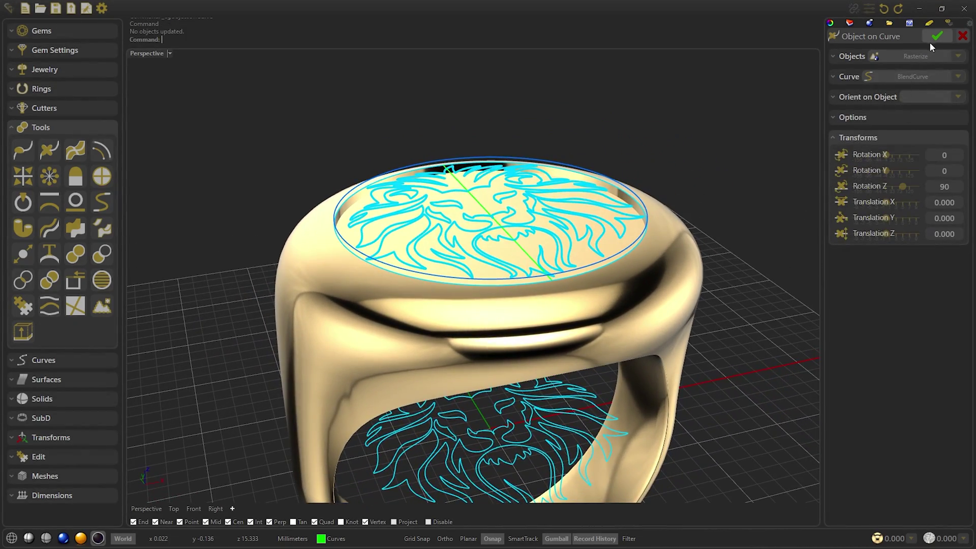
pyautogui.click(935, 37)
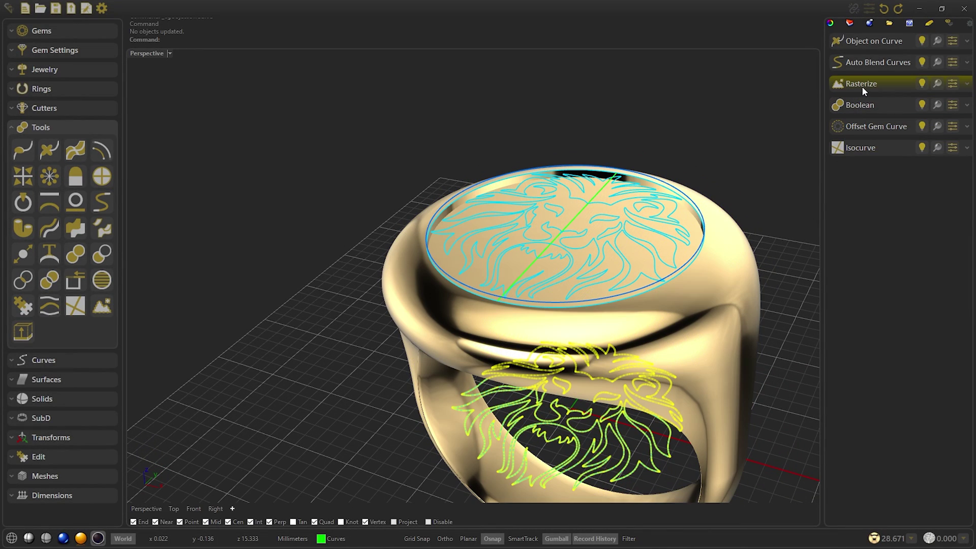
# Step: Hide the original rasterized lion and extrude the lion curves on the table as solids, both sides, with a distance of 0.70
pyautogui.click(922, 84)
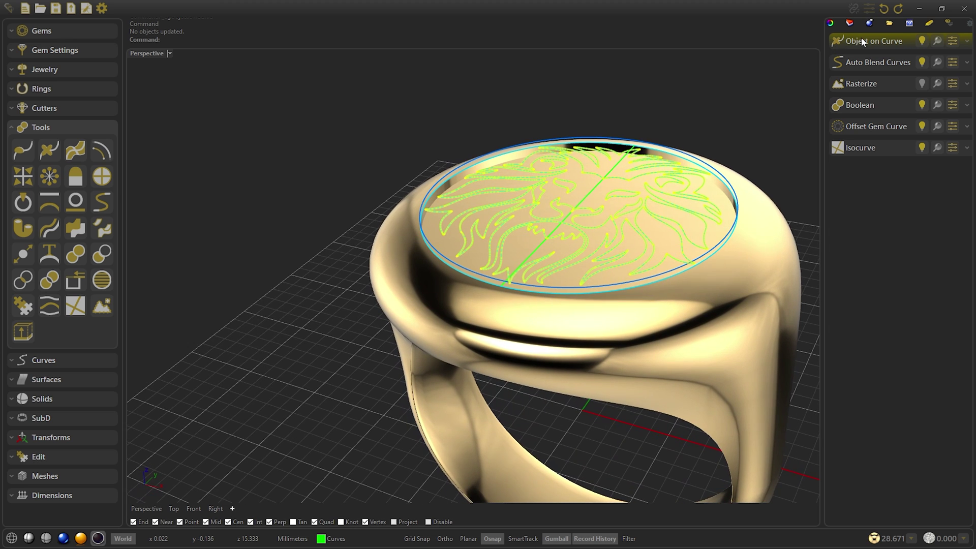
pyautogui.click(861, 41)
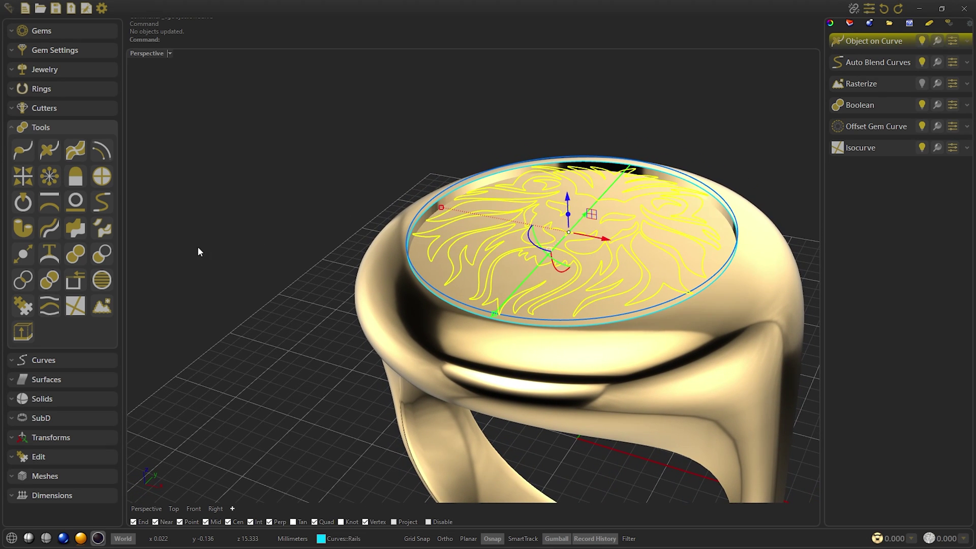
pyautogui.click(31, 330)
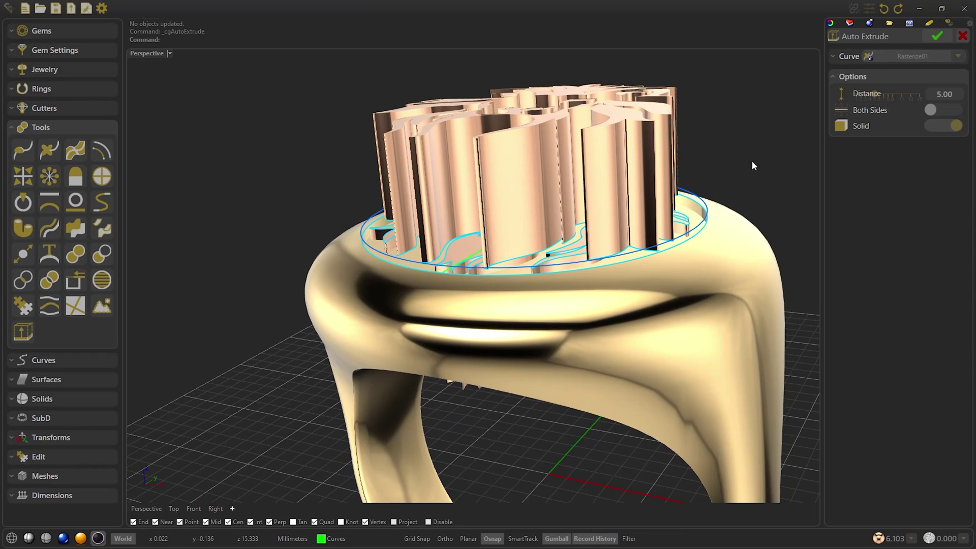
pyautogui.click(930, 110)
pyautogui.moveTo(876, 94); pyautogui.dragTo(856, 96)
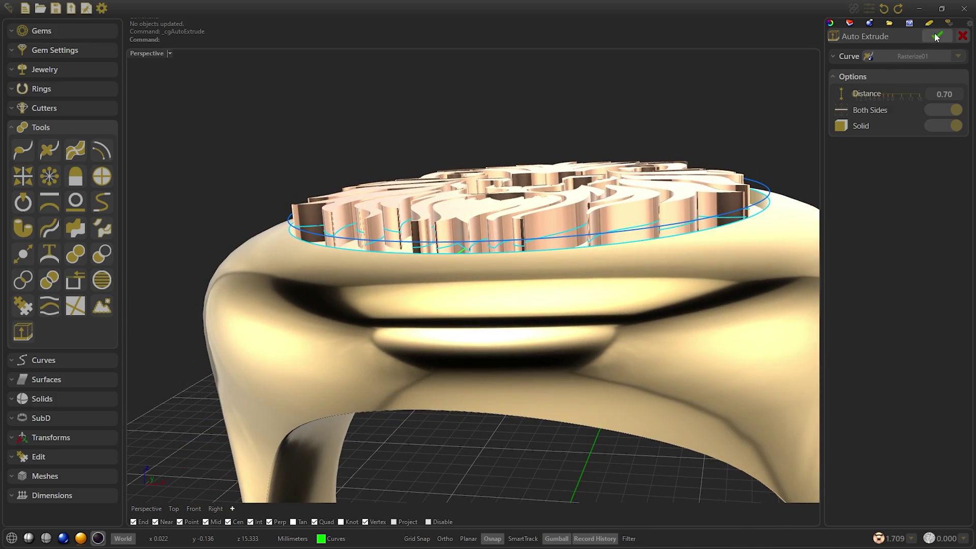
pyautogui.click(935, 34)
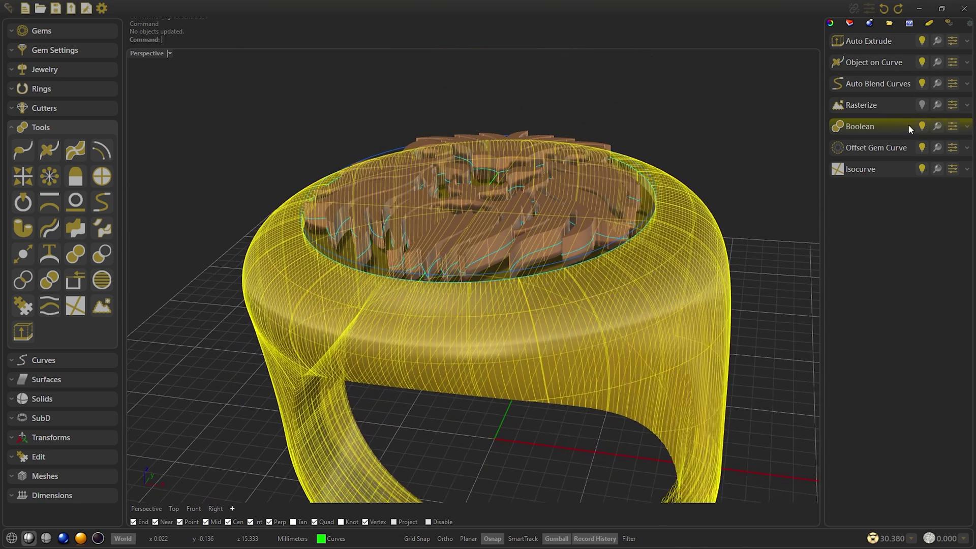
# Step: Extract the original signet ring from the inputs of the ring's Boolean
pyautogui.click(967, 126)
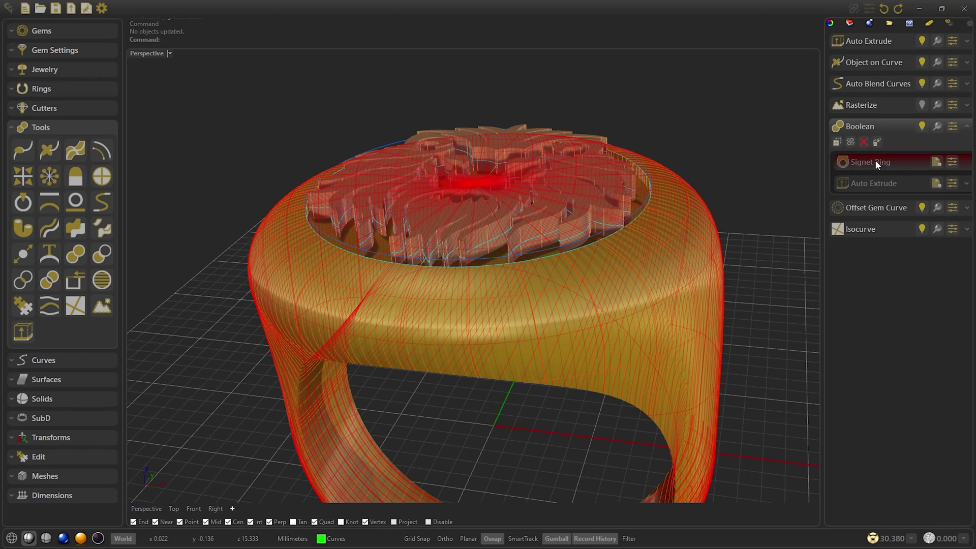
pyautogui.click(935, 162)
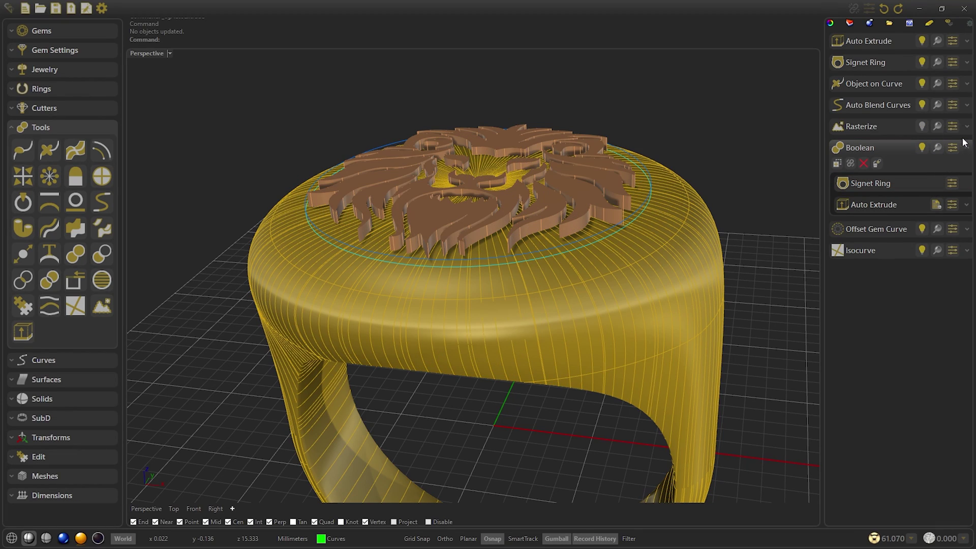
# Step: Try ring size 10 on the extracted signet ring and cancel the edit
pyautogui.click(868, 63)
pyautogui.doubleClick(863, 63)
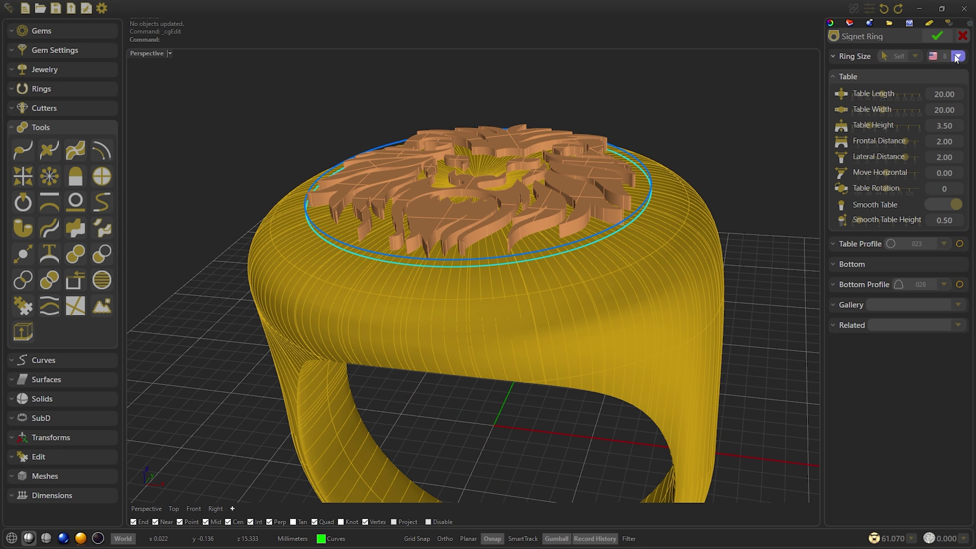
pyautogui.click(958, 56)
pyautogui.click(958, 153)
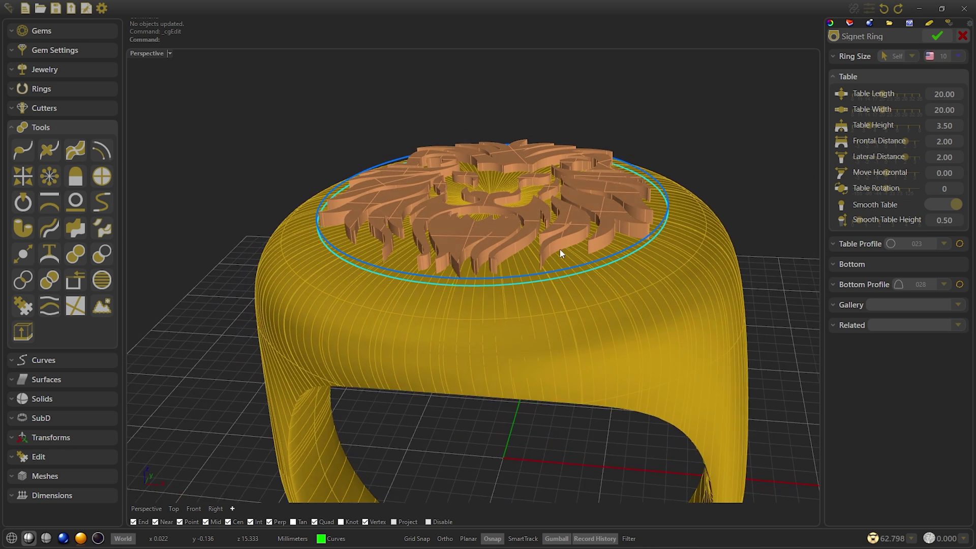
pyautogui.click(963, 35)
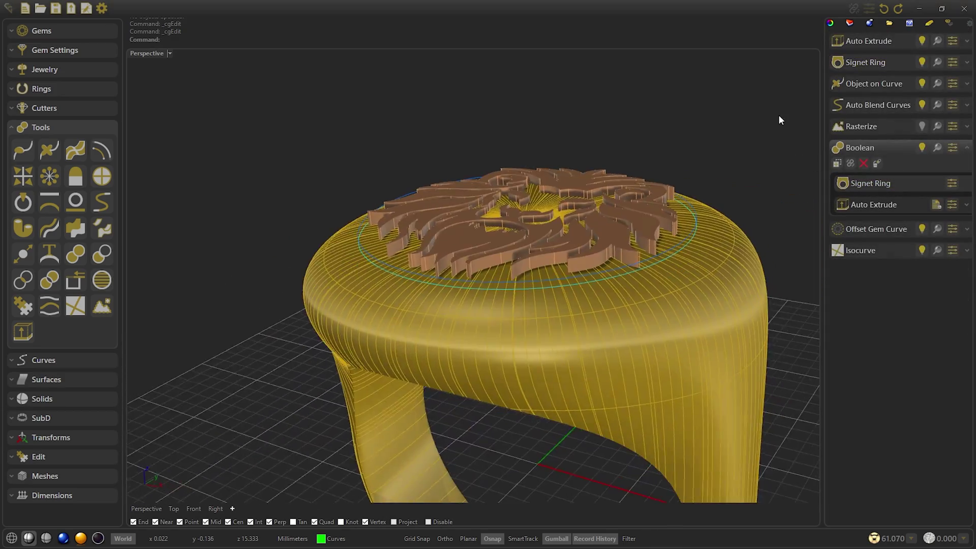
# Step: Duplicate the extracted signet ring and make the source signet ring visible again
pyautogui.click(886, 61)
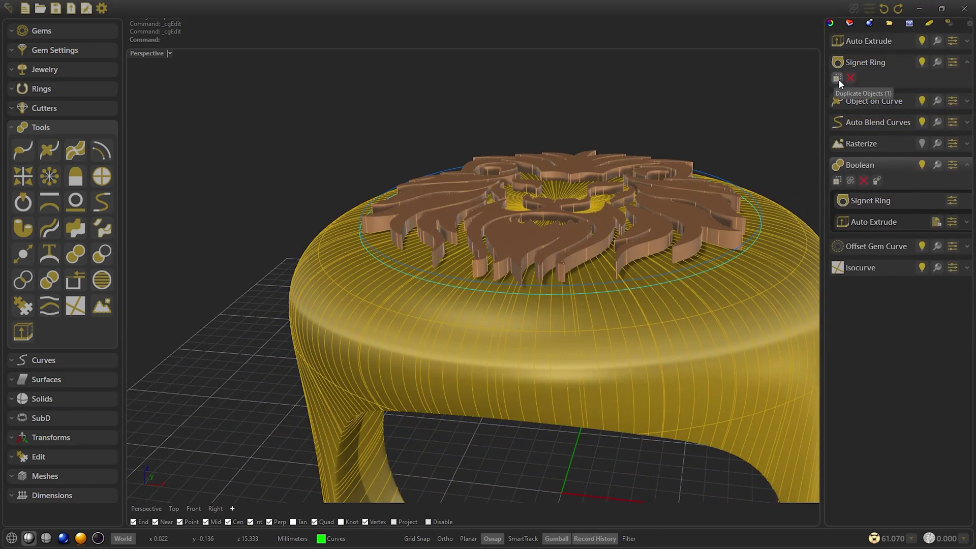
pyautogui.click(838, 79)
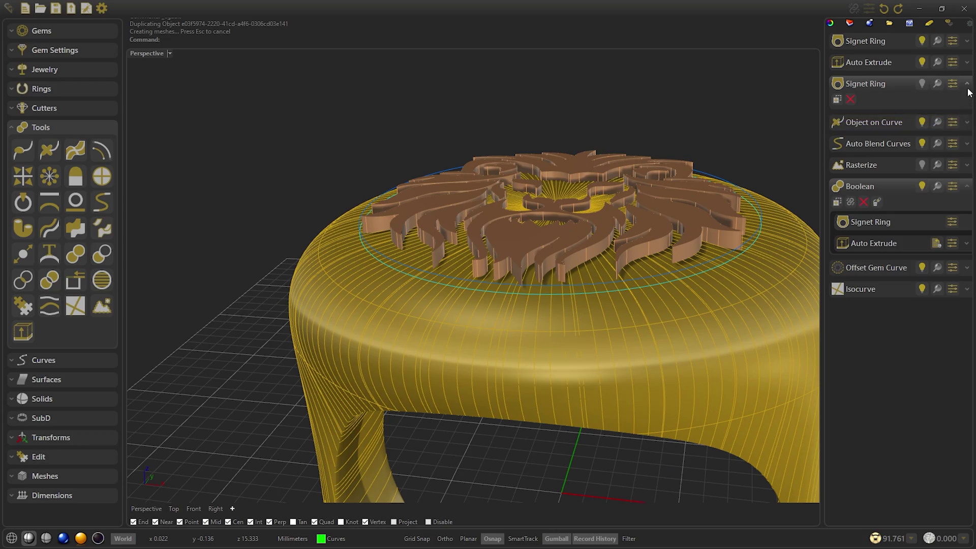
pyautogui.click(967, 84)
pyautogui.click(864, 41)
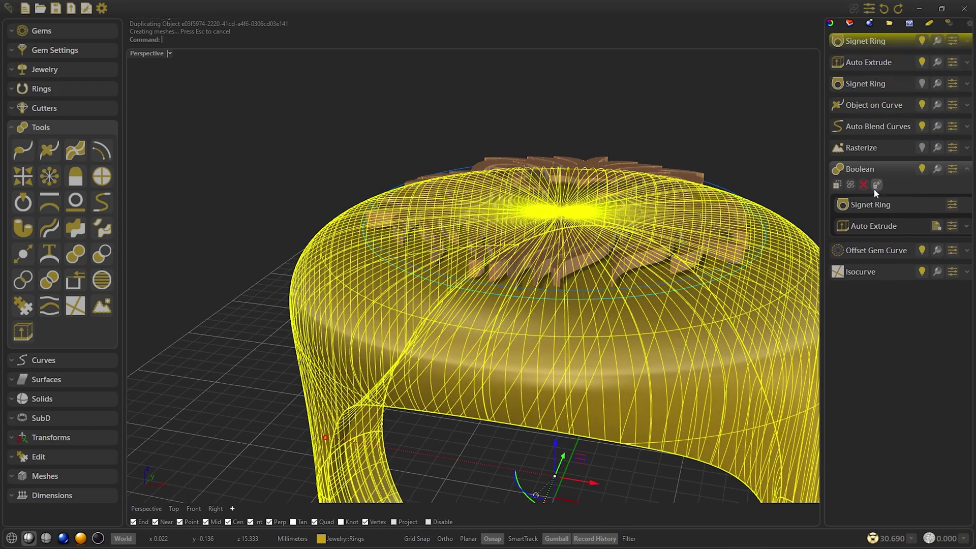
pyautogui.click(967, 170)
pyautogui.click(922, 83)
pyautogui.press('Escape')
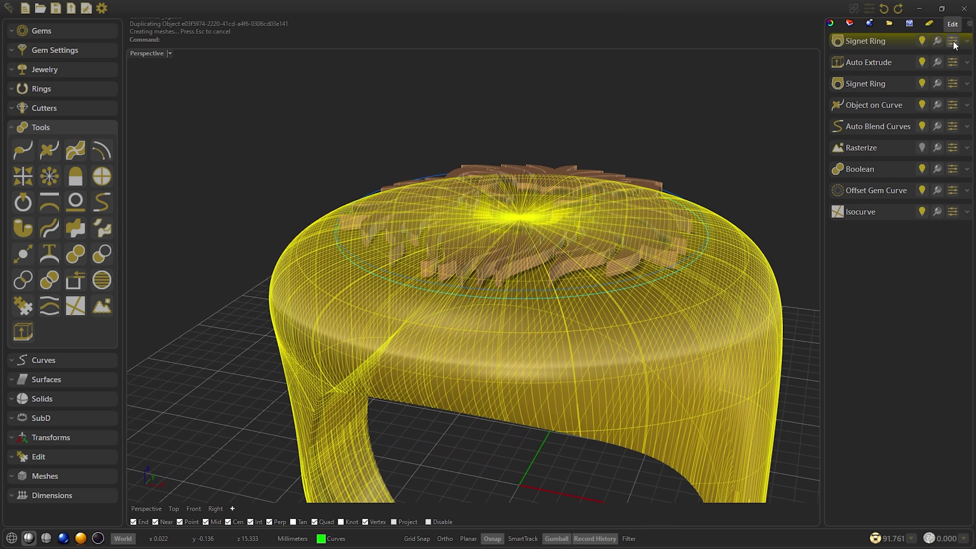
# Step: Link the duplicated signet ring's ring size to the other Signet Ring instead of Self and accept the edit
pyautogui.click(954, 44)
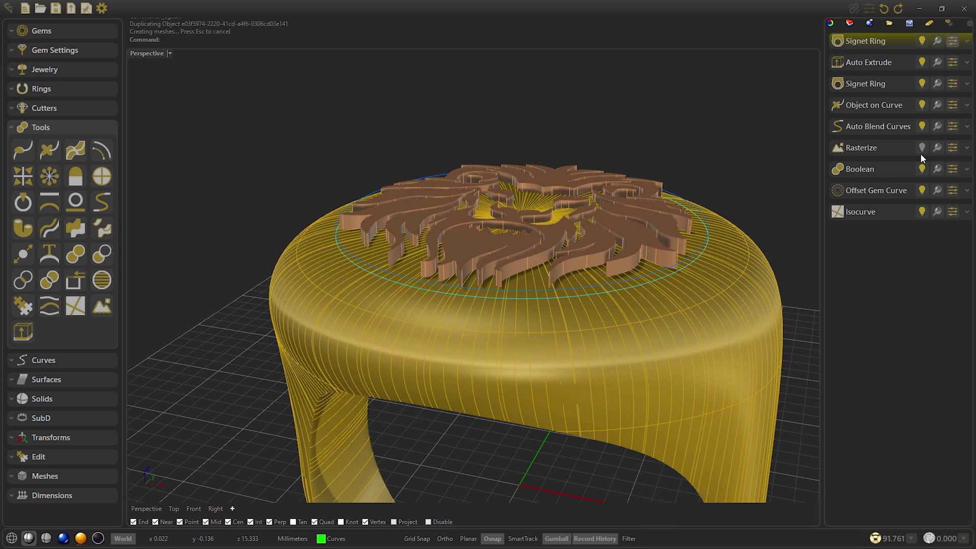
pyautogui.click(899, 58)
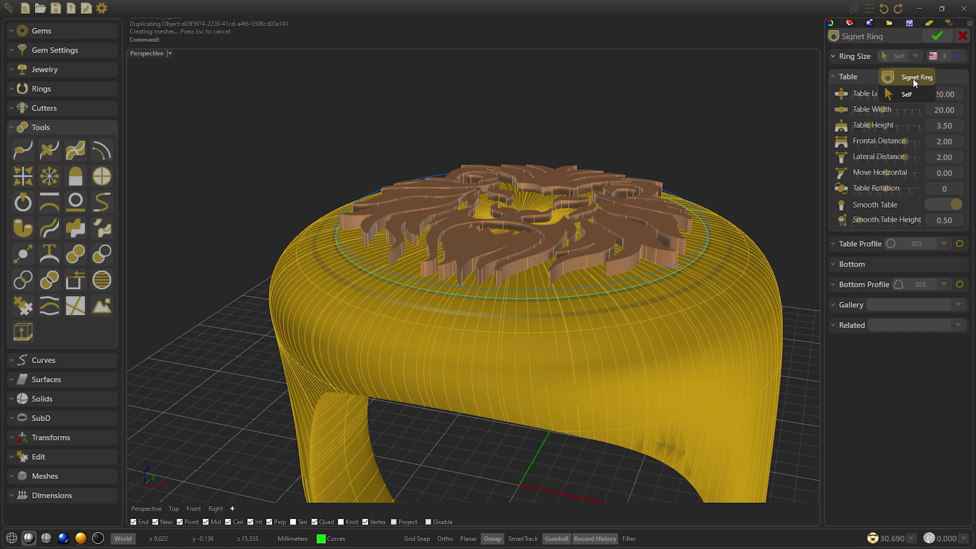
pyautogui.click(897, 79)
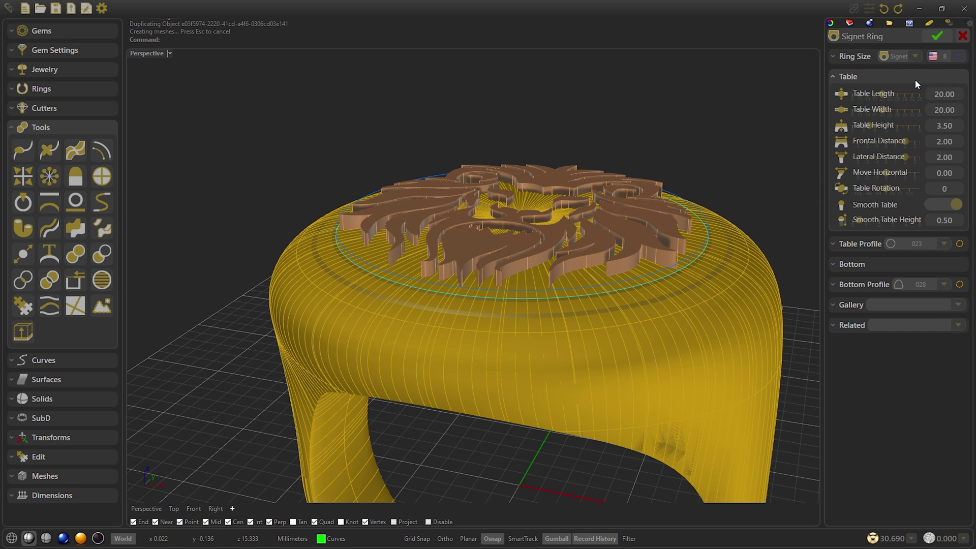
pyautogui.click(934, 36)
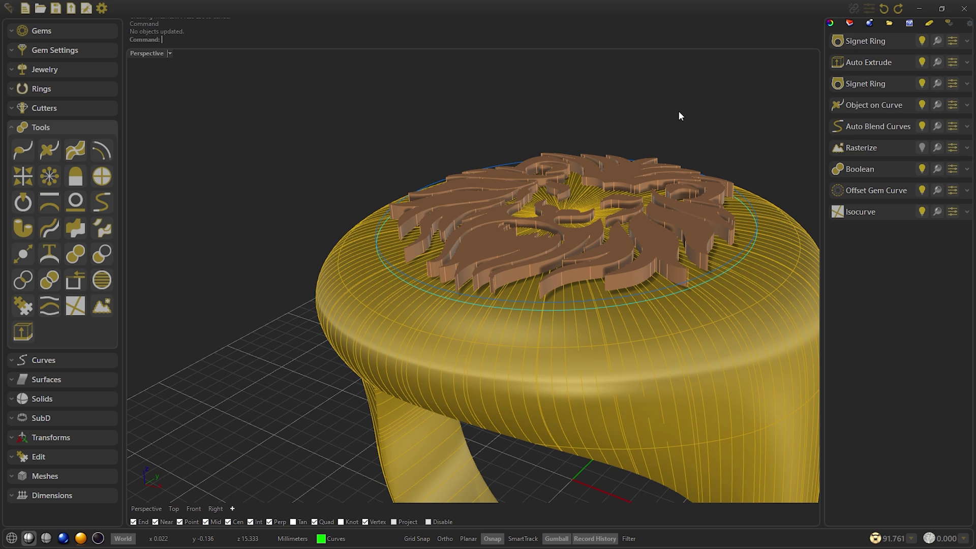
# Step: Hide the source signet ring and group all the extruded lion solids
pyautogui.click(49, 279)
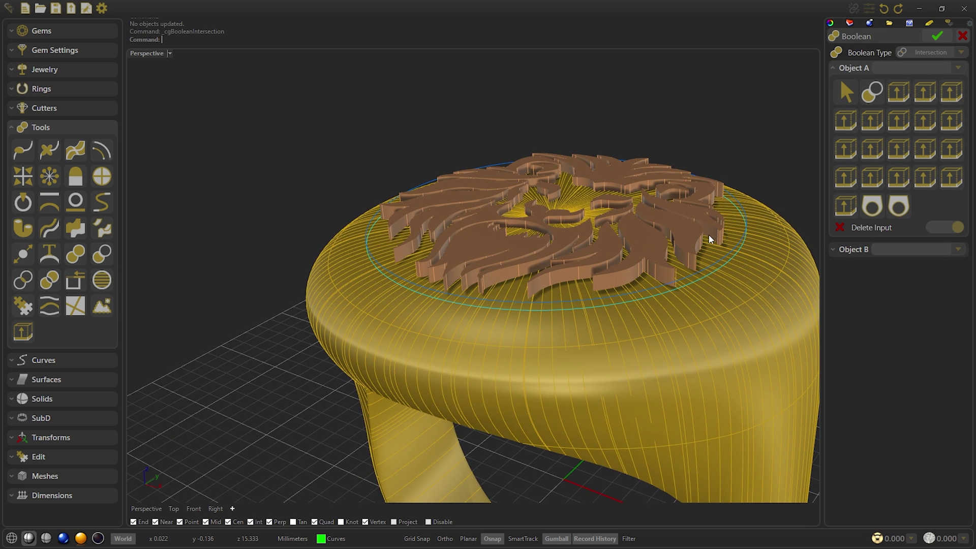
pyautogui.click(963, 39)
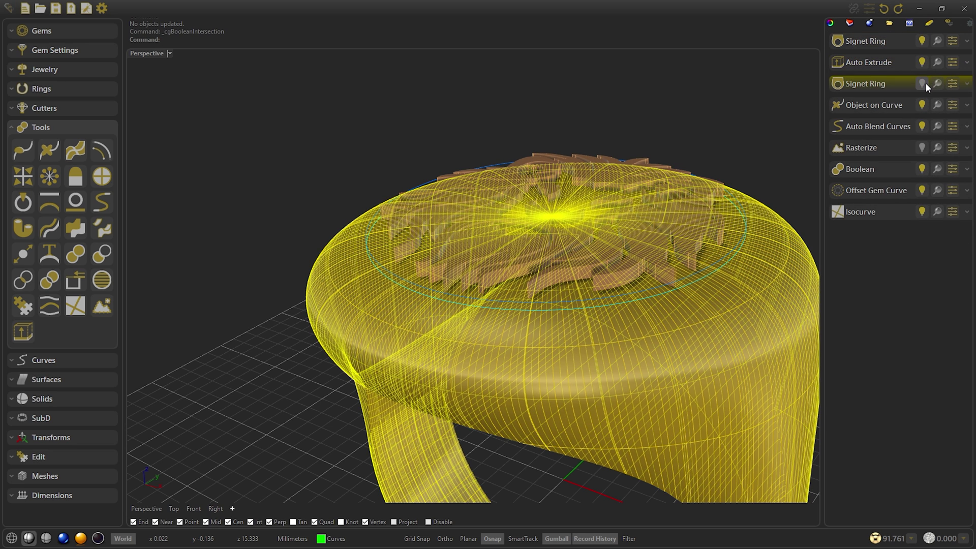
pyautogui.click(926, 84)
pyautogui.click(865, 62)
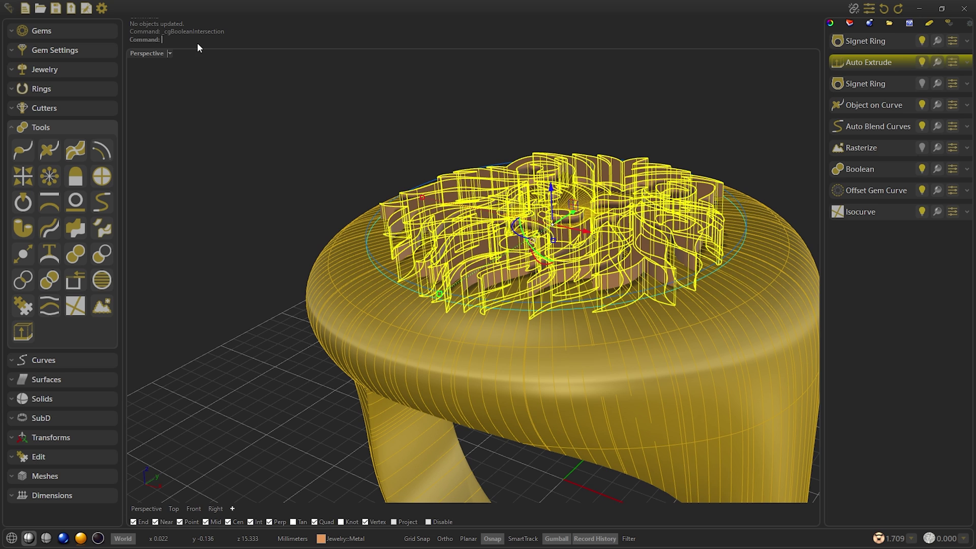
pyautogui.write('Group')
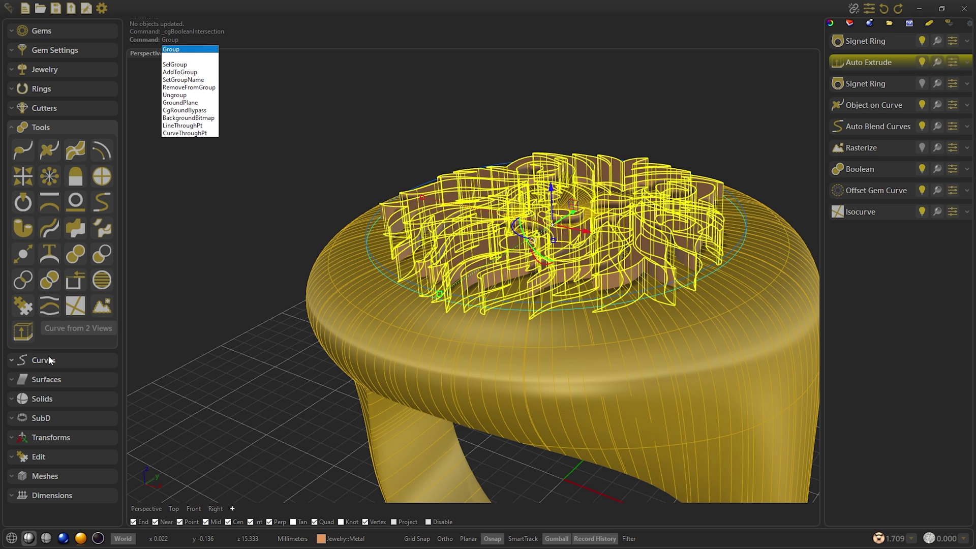
pyautogui.press('Return')
pyautogui.click(52, 456)
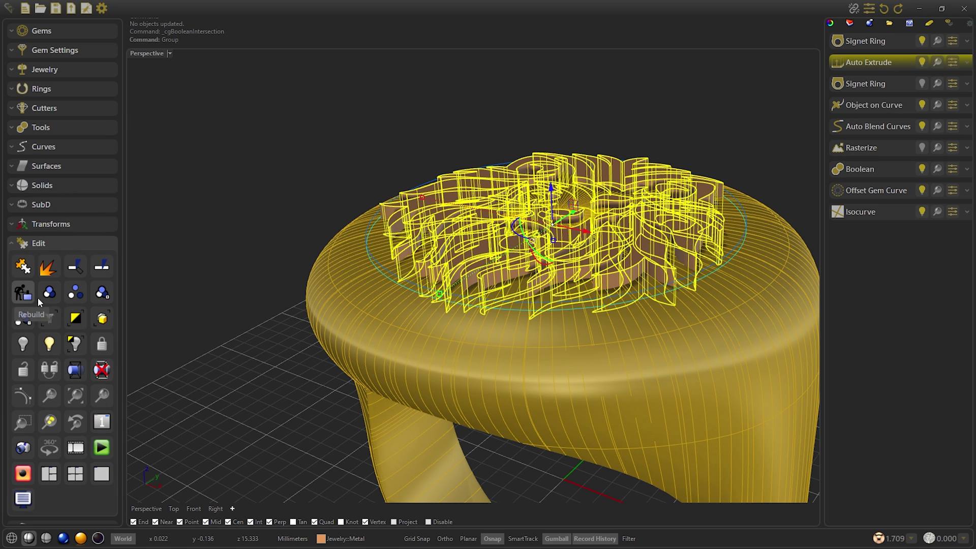
pyautogui.click(228, 154)
# Step: Start a Boolean intersection with the signet ring as Object A and the grouped lion solids as Object B
pyautogui.click(56, 129)
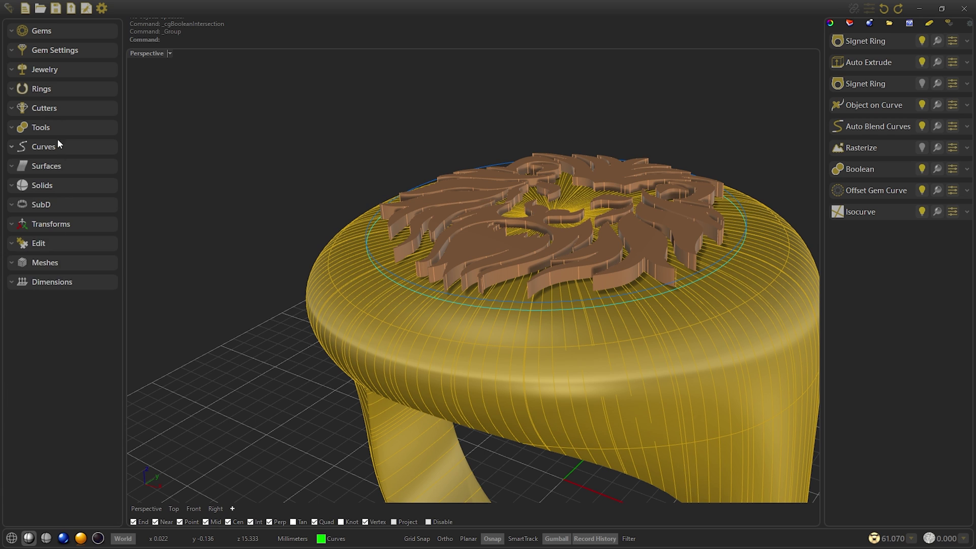
pyautogui.click(23, 280)
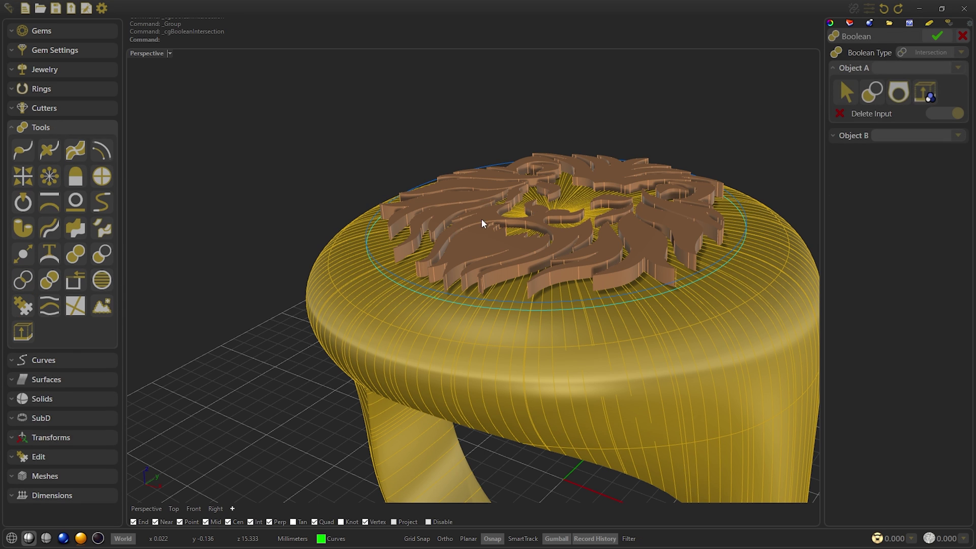
pyautogui.click(898, 92)
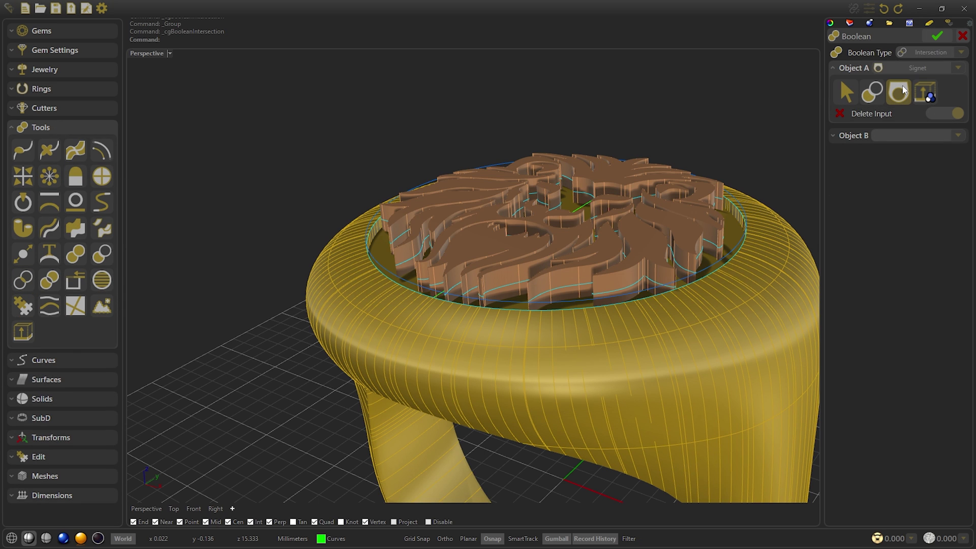
pyautogui.click(850, 137)
pyautogui.click(901, 114)
# Step: Turn off Delete Input for both Object A and Object B and accept the Boolean intersection
pyautogui.moveTo(625, 158); pyautogui.dragTo(656, 217, button='right')
pyautogui.moveTo(712, 254); pyautogui.dragTo(584, 314, button='right')
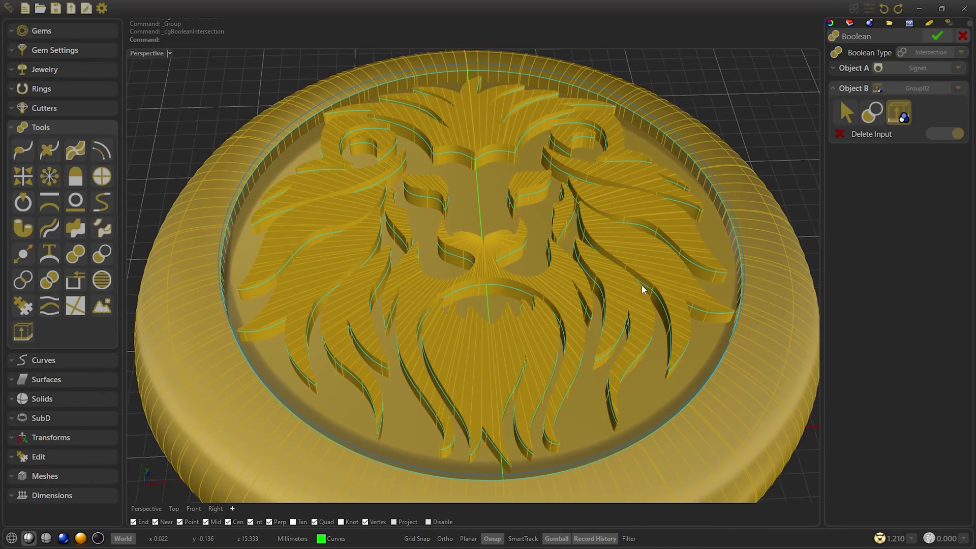
pyautogui.moveTo(570, 275); pyautogui.dragTo(591, 266, button='right')
pyautogui.scroll(-2, 591, 266)
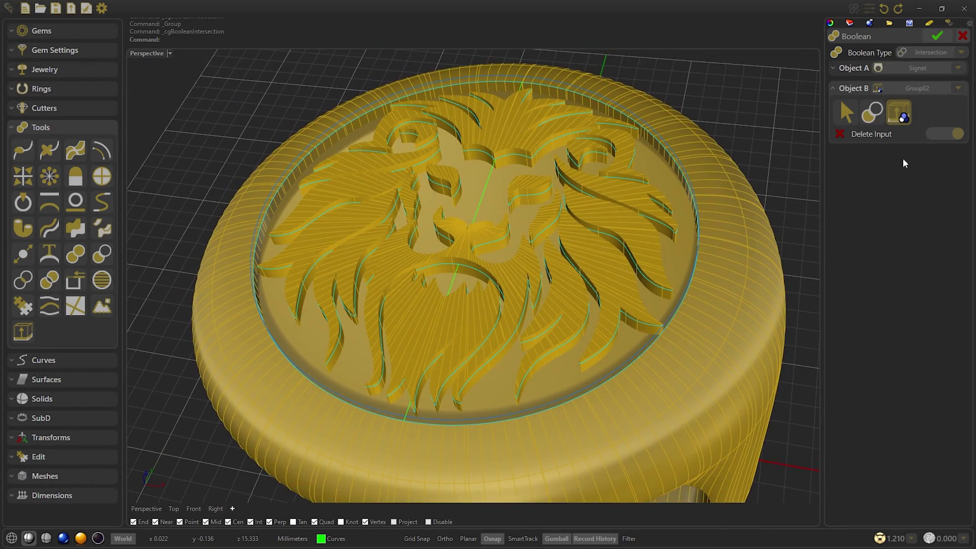
pyautogui.click(946, 134)
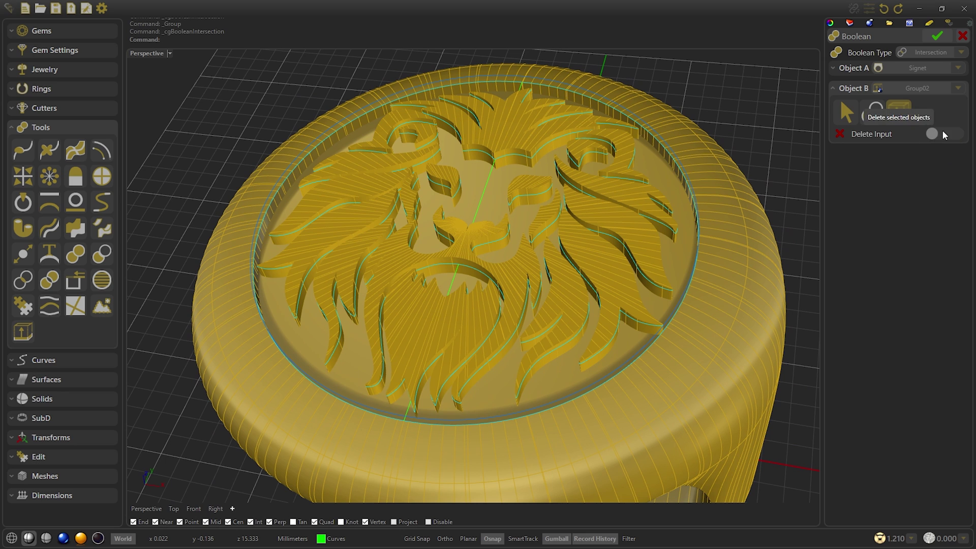
pyautogui.click(860, 72)
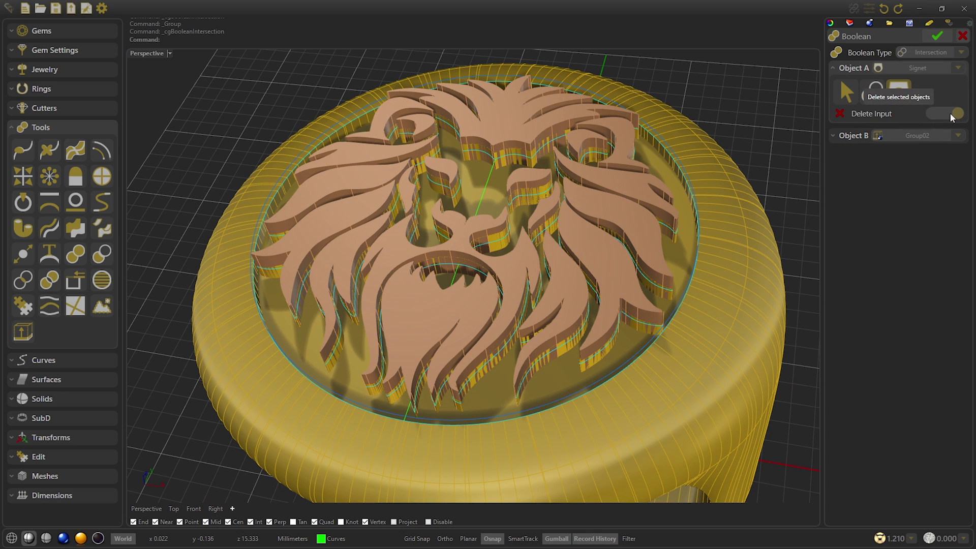
pyautogui.click(944, 113)
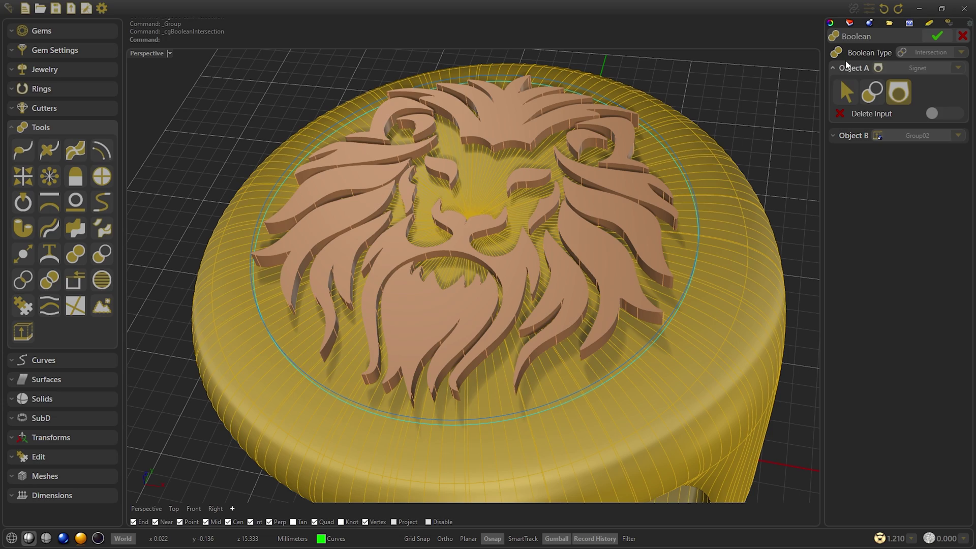
pyautogui.click(937, 35)
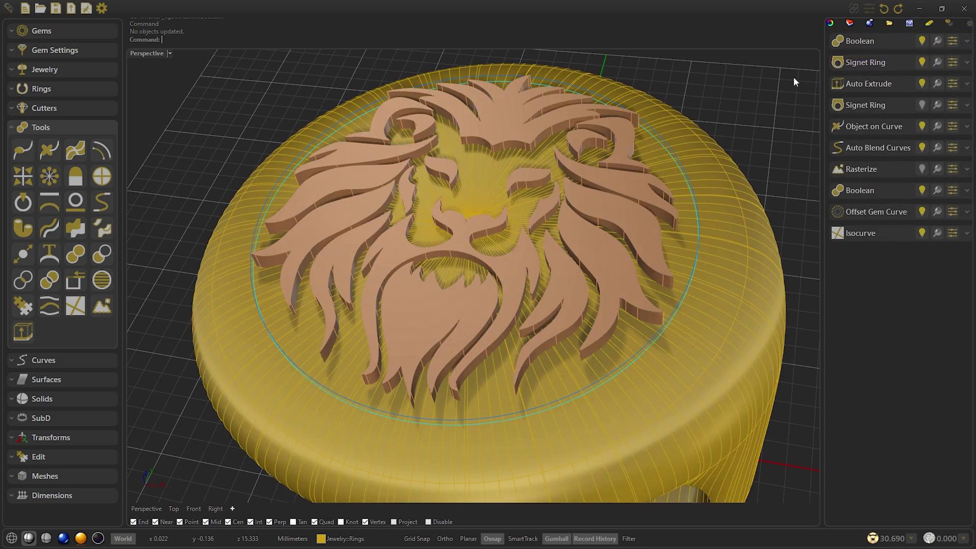
# Step: Hide the duplicated signet ring and the Auto Extrude solids so only the intersected lion relief remains in the recess
pyautogui.click(922, 62)
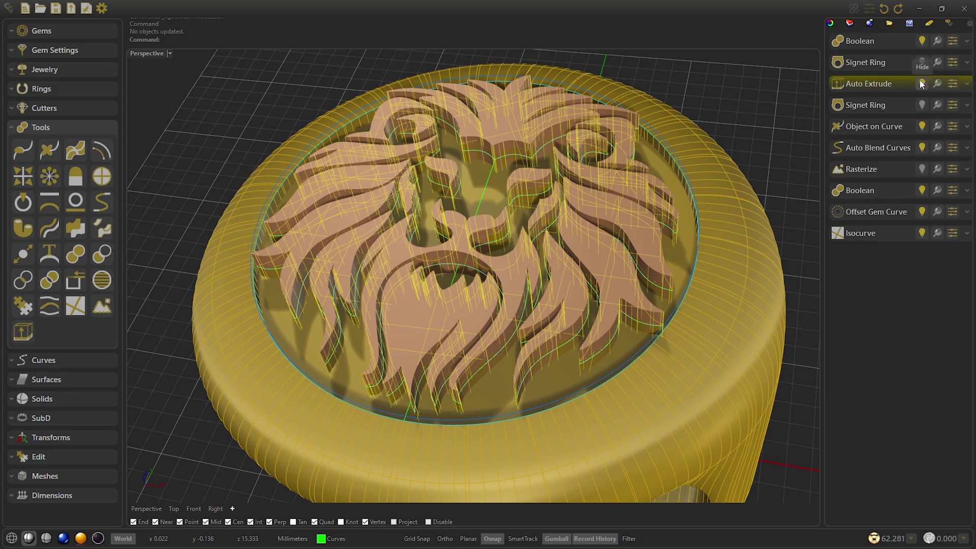
pyautogui.click(922, 84)
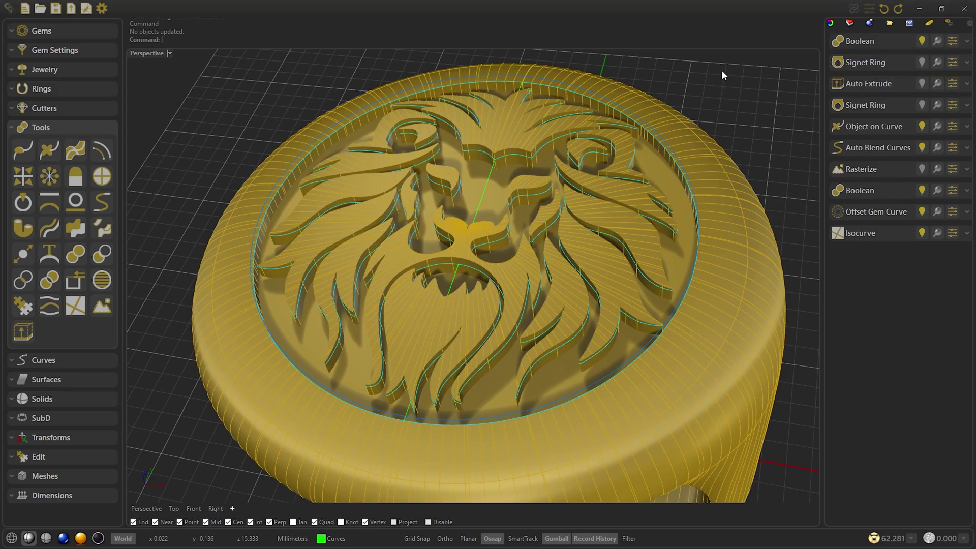
pyautogui.click(855, 40)
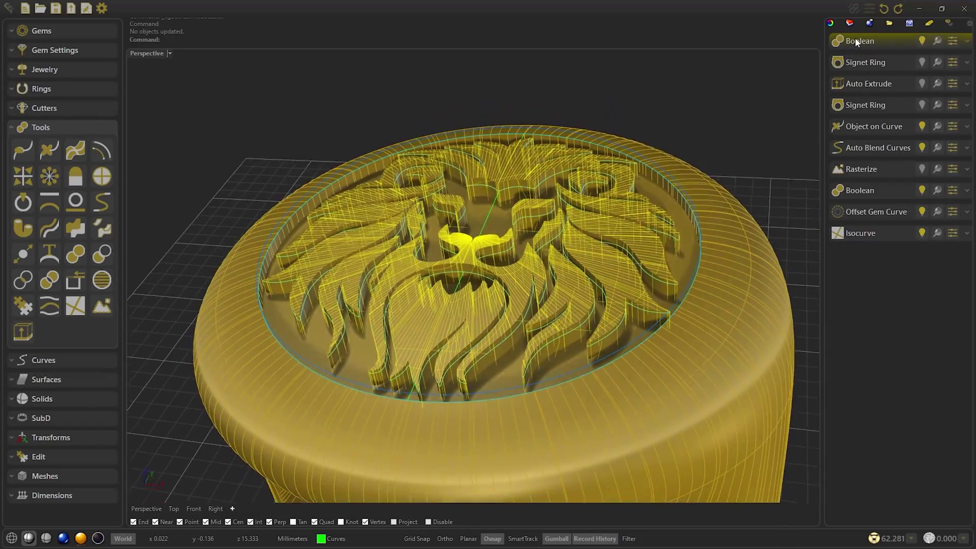
pyautogui.click(733, 85)
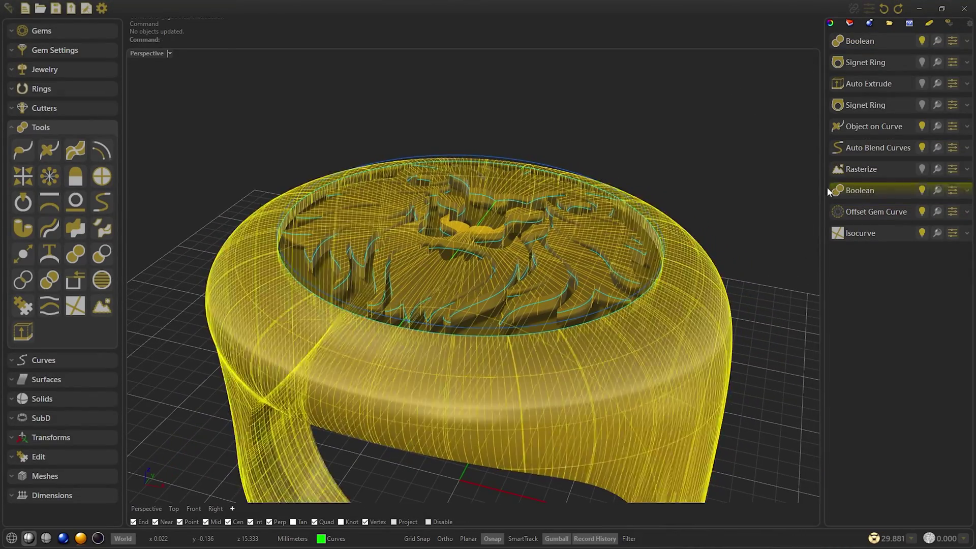
# Step: Check the duplicated signet ring's settings without changing them and examine the lion relief in rendered and shaded display
pyautogui.click(945, 61)
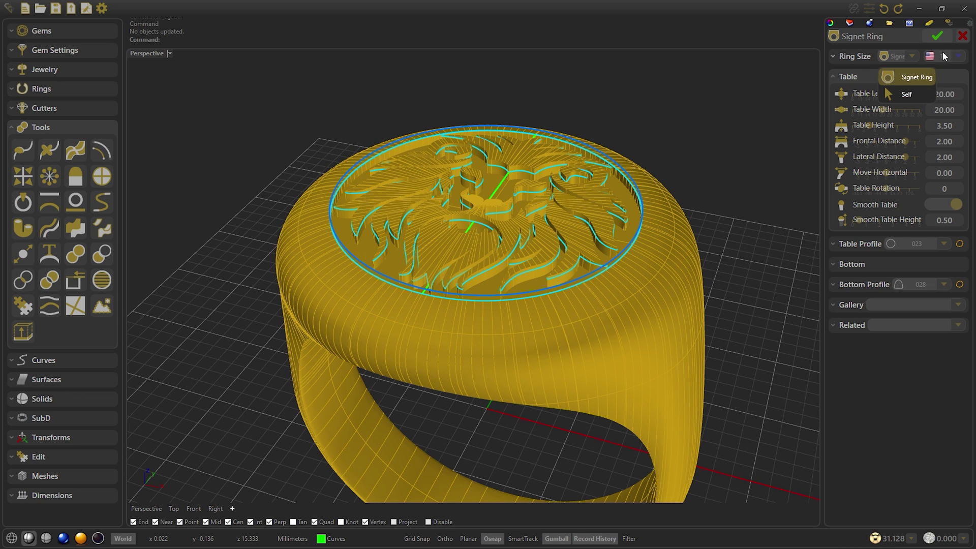
pyautogui.click(962, 39)
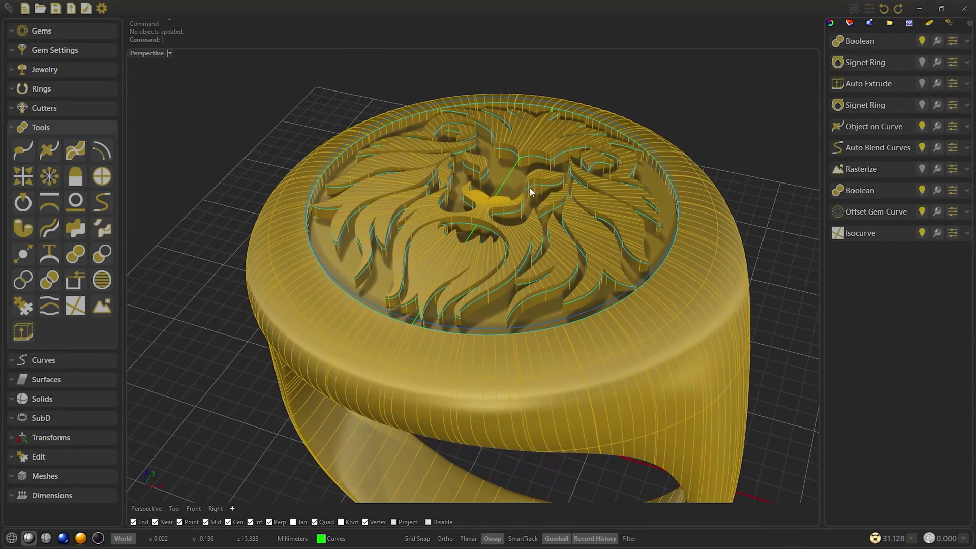
pyautogui.click(98, 539)
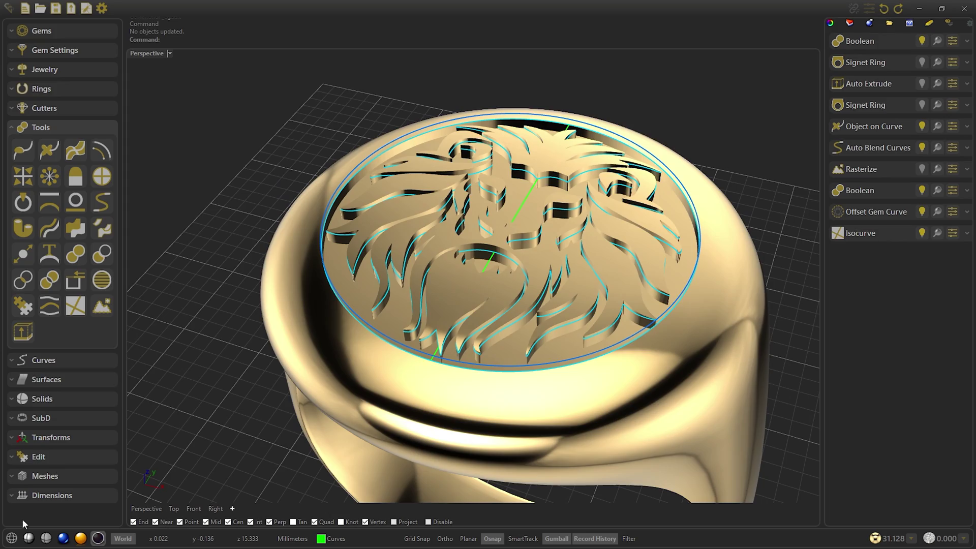
pyautogui.click(29, 538)
pyautogui.scroll(5, 457, 322)
pyautogui.click(503, 246)
pyautogui.moveTo(535, 228); pyautogui.dragTo(484, 252, button='right')
pyautogui.press('Escape')
pyautogui.moveTo(394, 241); pyautogui.dragTo(372, 241, button='right')
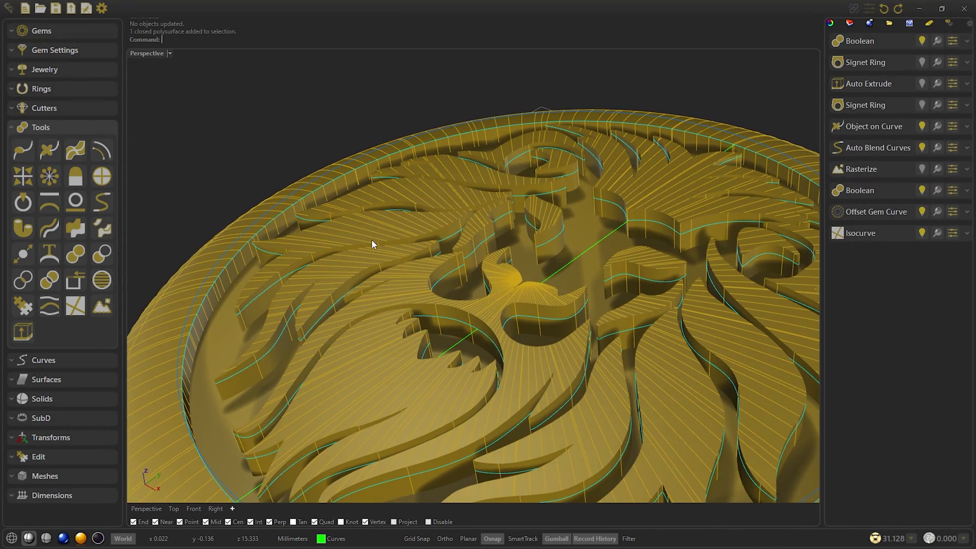
# Step: Create an Offset Gem Curve from the profile curve around the table with a vertical offset of -0.80
pyautogui.click(102, 150)
pyautogui.click(899, 79)
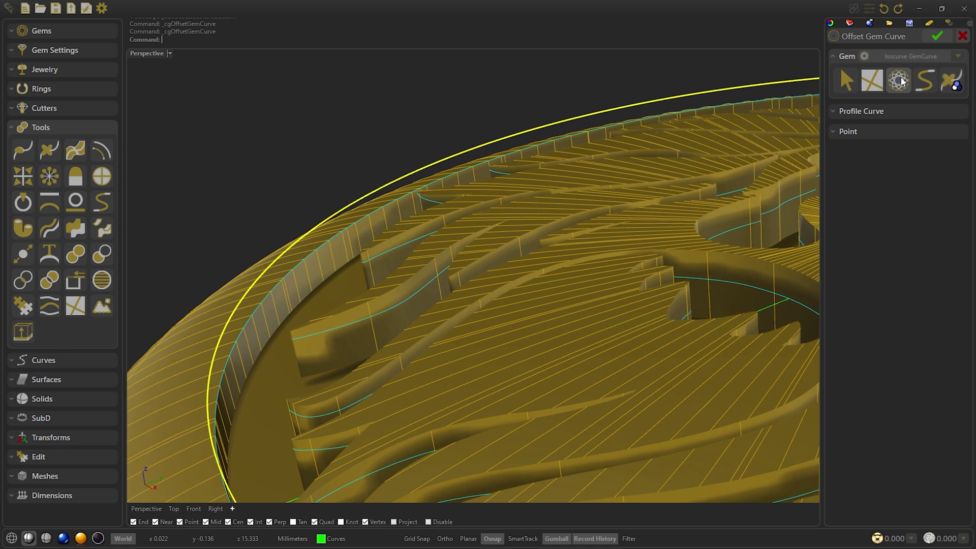
pyautogui.click(847, 79)
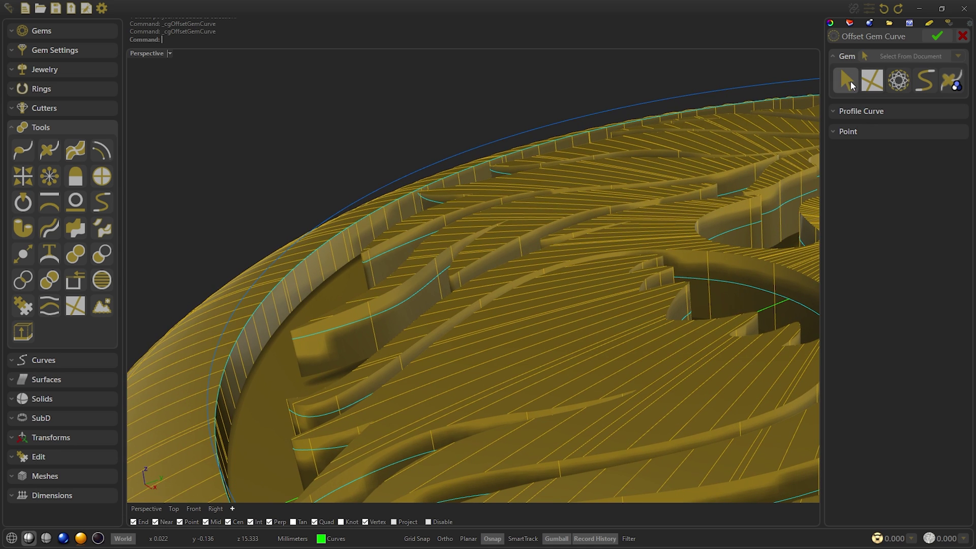
pyautogui.click(414, 172)
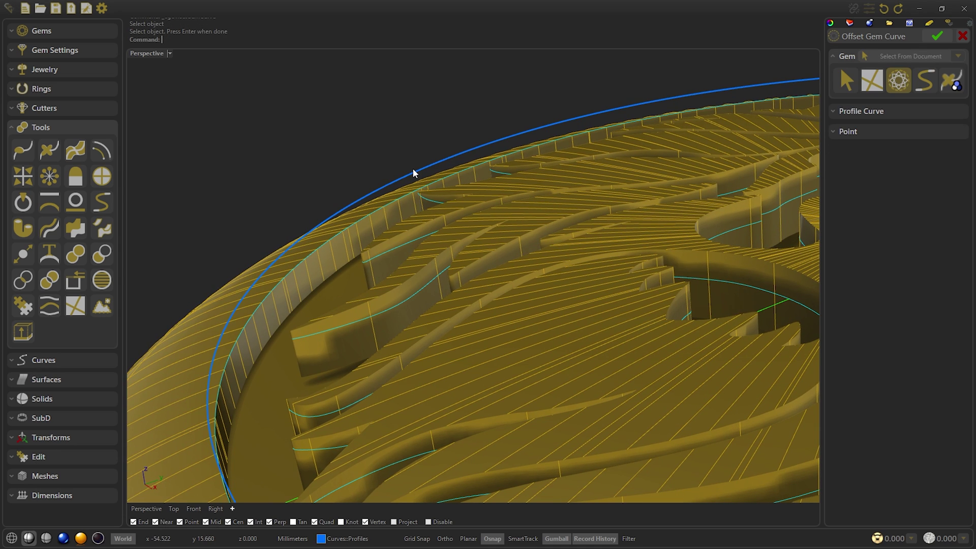
pyautogui.click(880, 111)
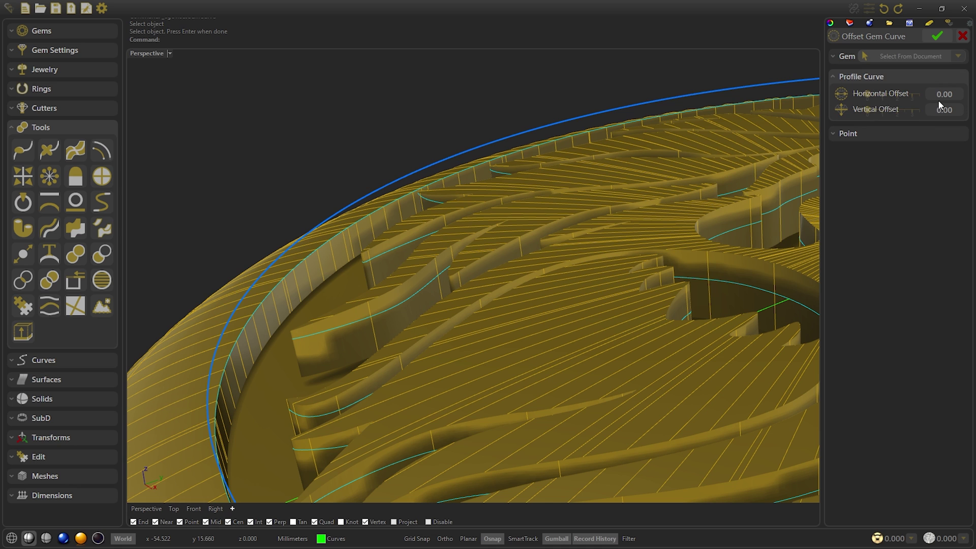
pyautogui.moveTo(747, 204); pyautogui.dragTo(635, 239, button='right')
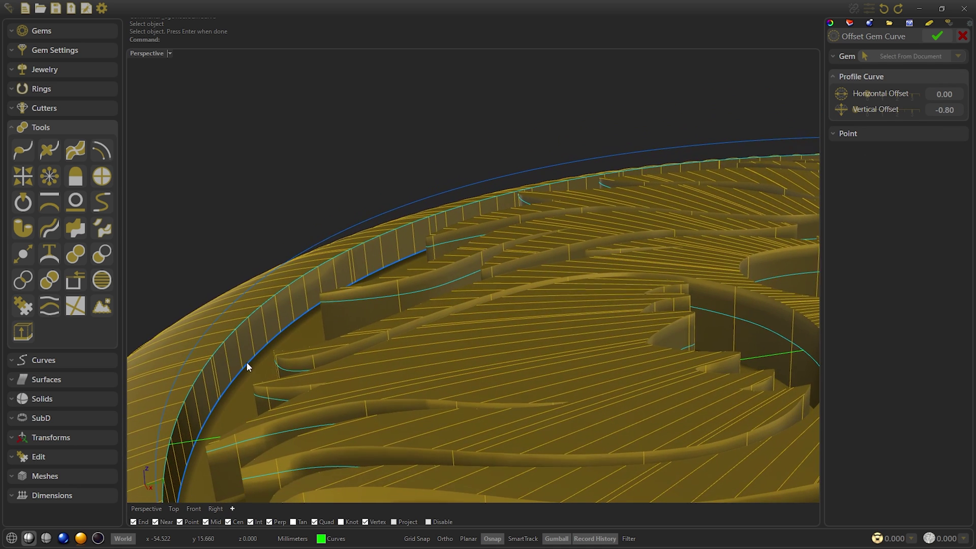
pyautogui.click(935, 36)
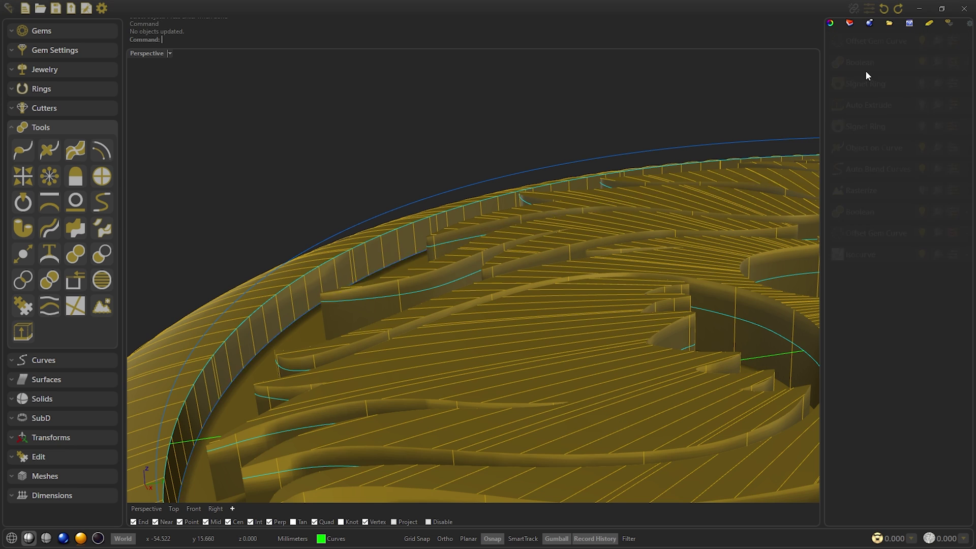
# Step: Select the lowered gem curve at the recess floor and create a Smooth Cap from it with a height of 0.70
pyautogui.click(294, 322)
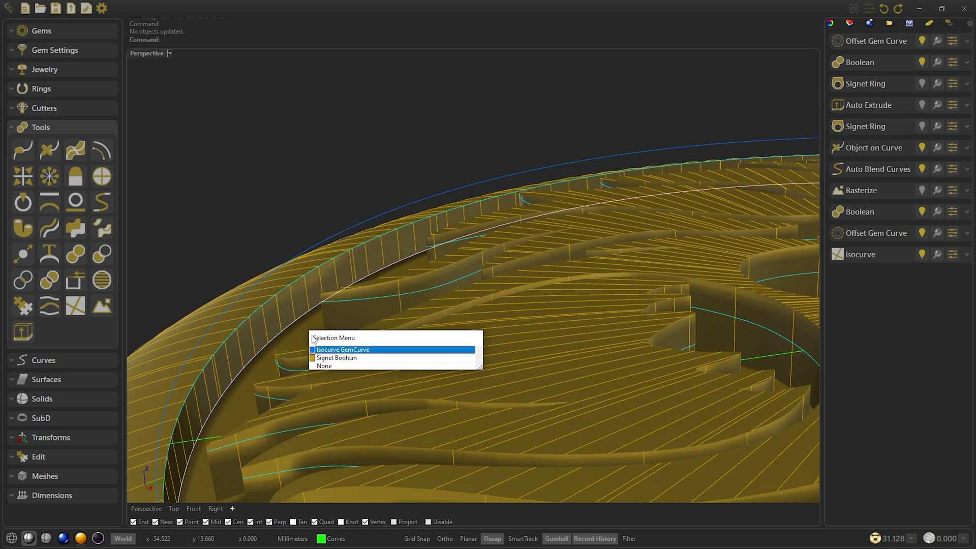
pyautogui.click(337, 351)
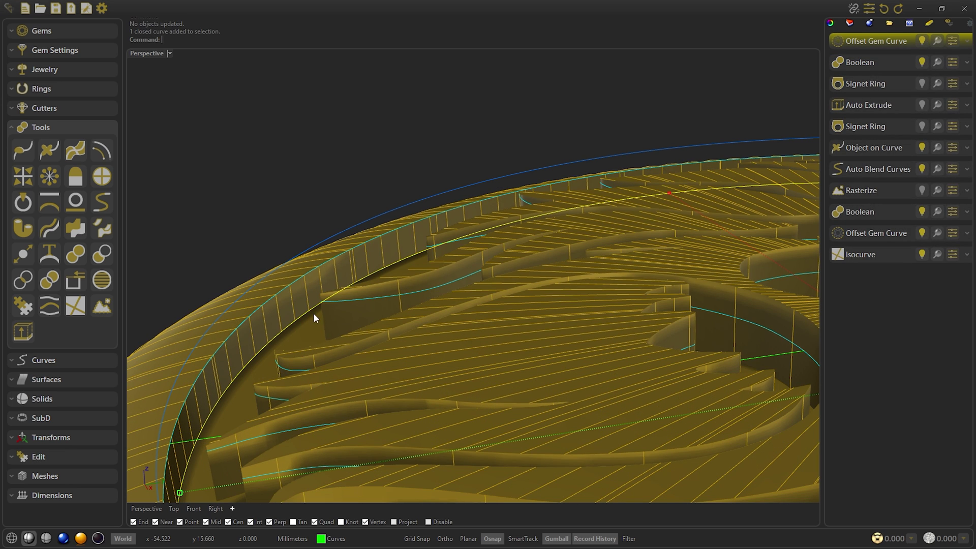
pyautogui.click(75, 177)
pyautogui.scroll(-3, 429, 304)
pyautogui.doubleClick(944, 94)
pyautogui.write('0.8')
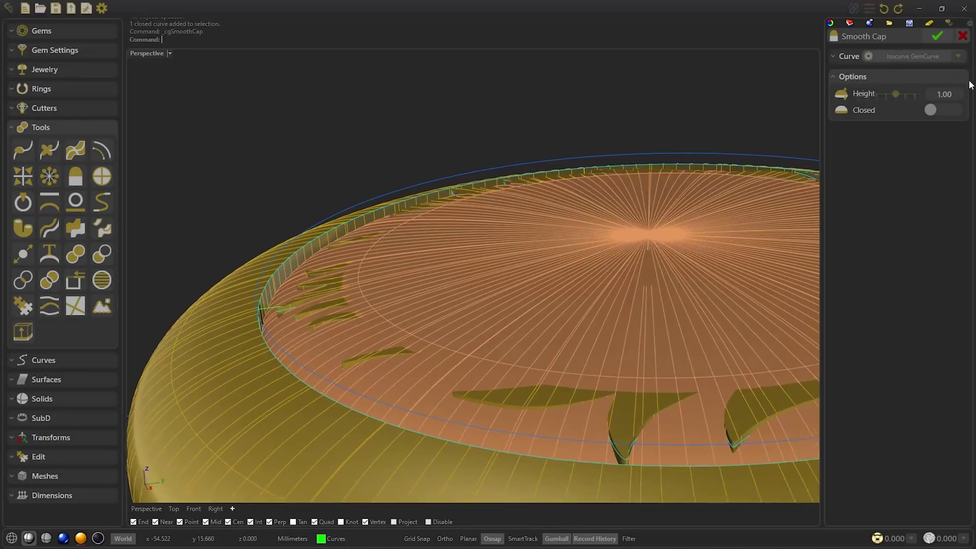
pyautogui.press('Return')
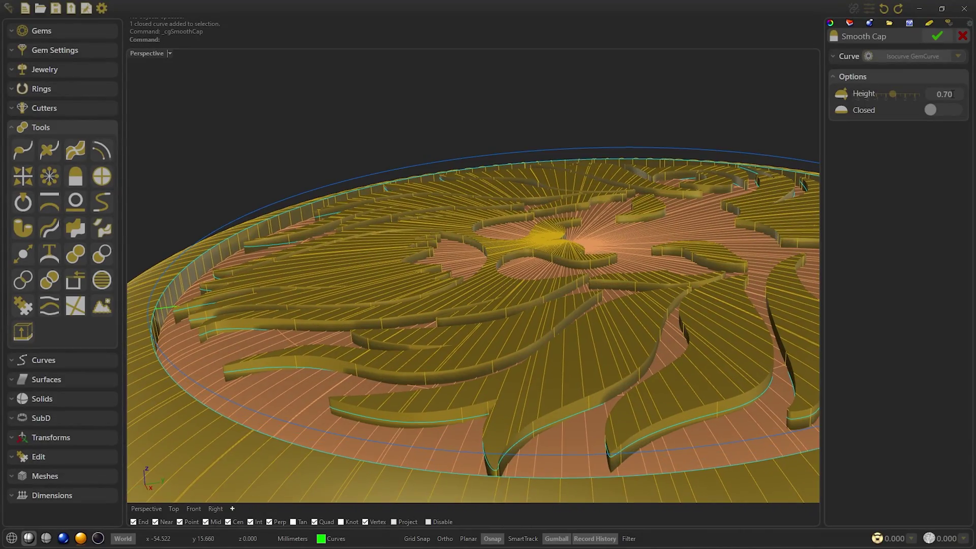
# Step: Reduce the Smooth Cap's height beneath the lion relief, trying 0.10 before raising it slightly
pyautogui.moveTo(356, 325); pyautogui.dragTo(237, 401, button='right')
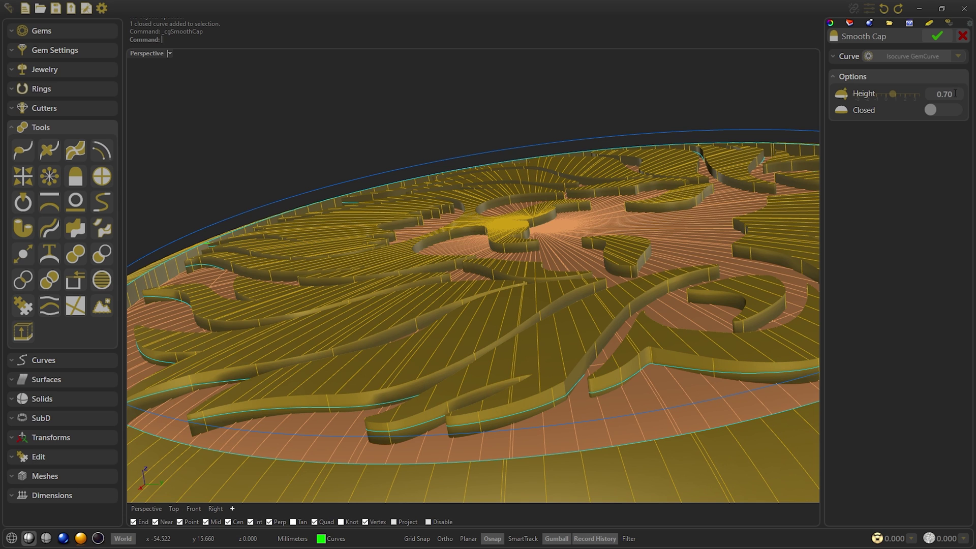
pyautogui.scroll(-1, 955, 93)
pyautogui.scroll(-5, 955, 93)
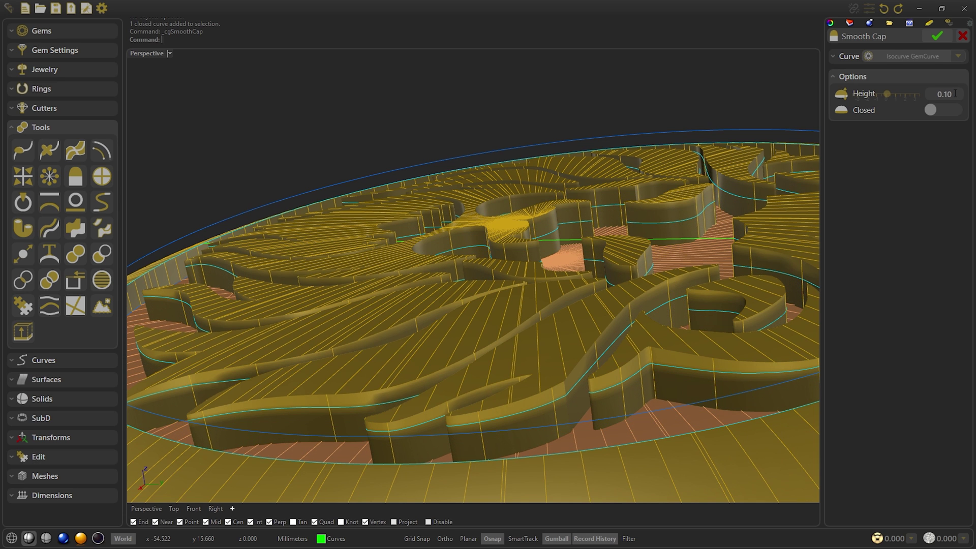
pyautogui.scroll(3, 956, 93)
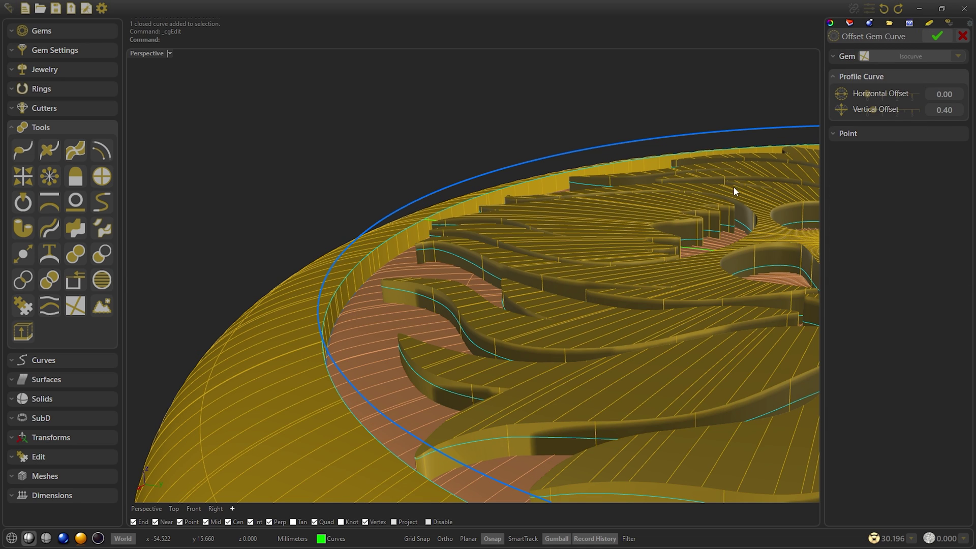
# Step: Set the vertical offset of the original Offset Gem Curve above the table to 0.50 and accept the edit
pyautogui.scroll(4, 374, 291)
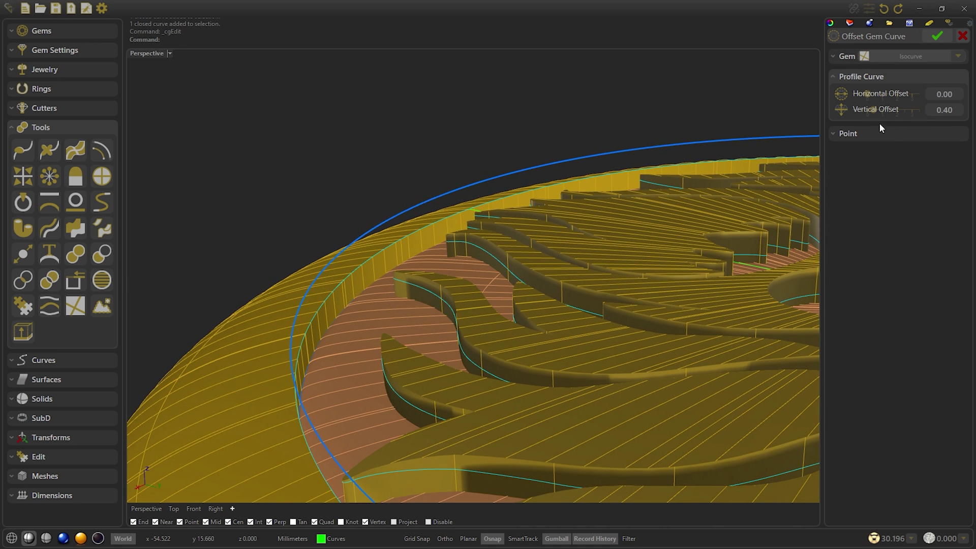
pyautogui.scroll(1, 953, 105)
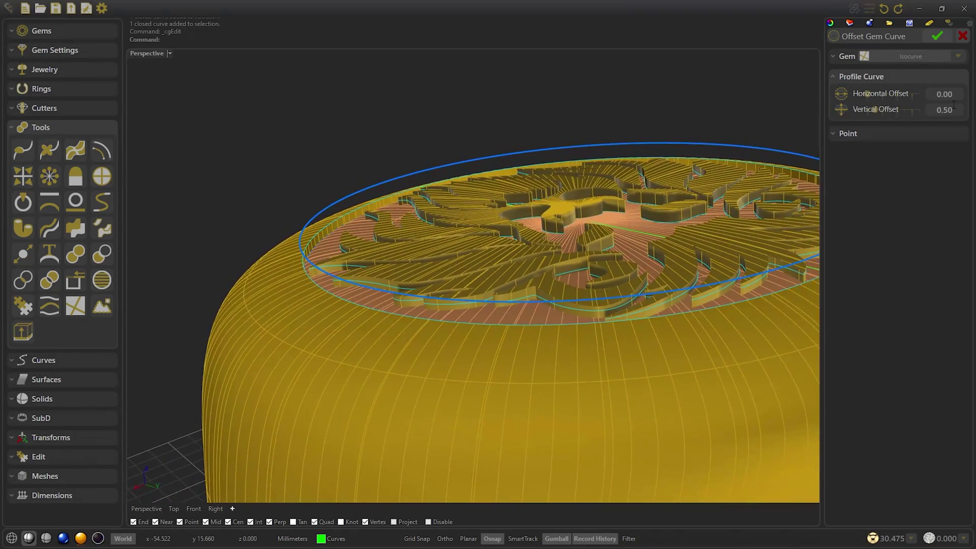
pyautogui.scroll(1, 954, 105)
pyautogui.scroll(-1, 954, 104)
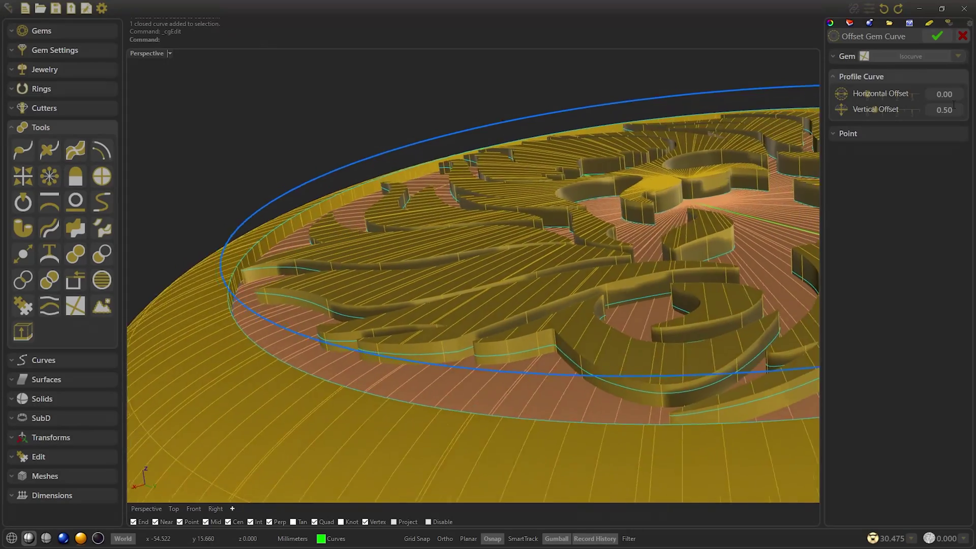
pyautogui.click(937, 36)
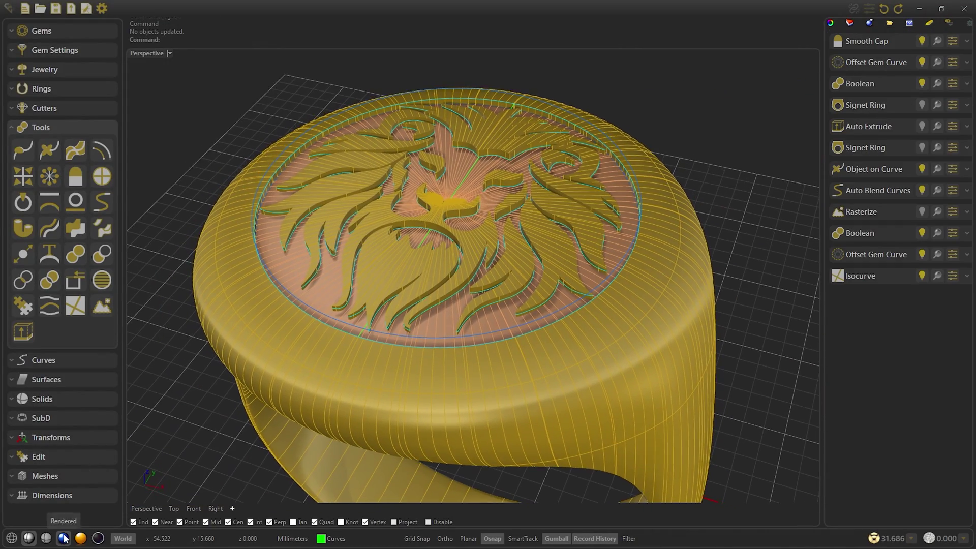
# Step: Apply the black Rubber material to the smooth cap beneath the lion and preview the ring raytraced before returning to the CrossGems display
pyautogui.click(930, 24)
pyautogui.click(925, 41)
pyautogui.click(925, 147)
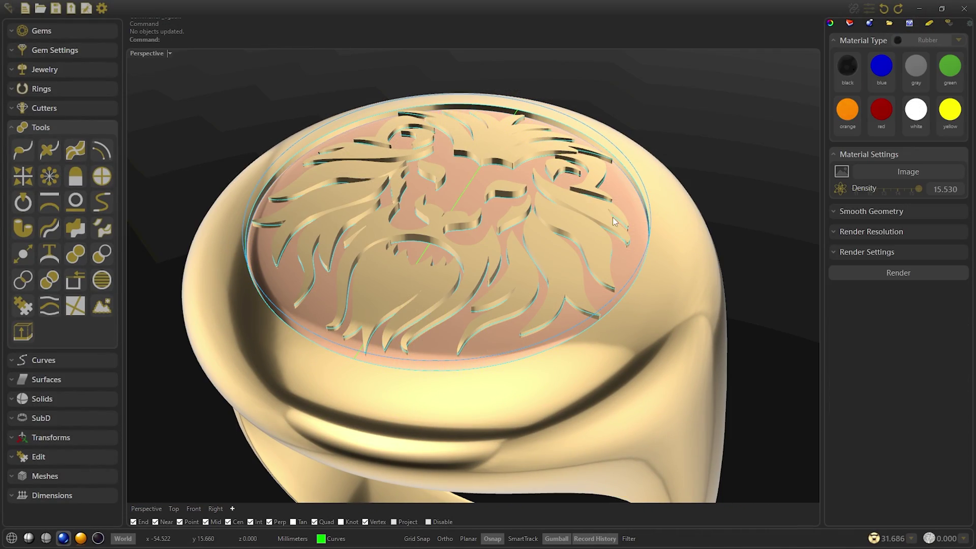
pyautogui.click(615, 211)
pyautogui.click(847, 71)
pyautogui.click(767, 96)
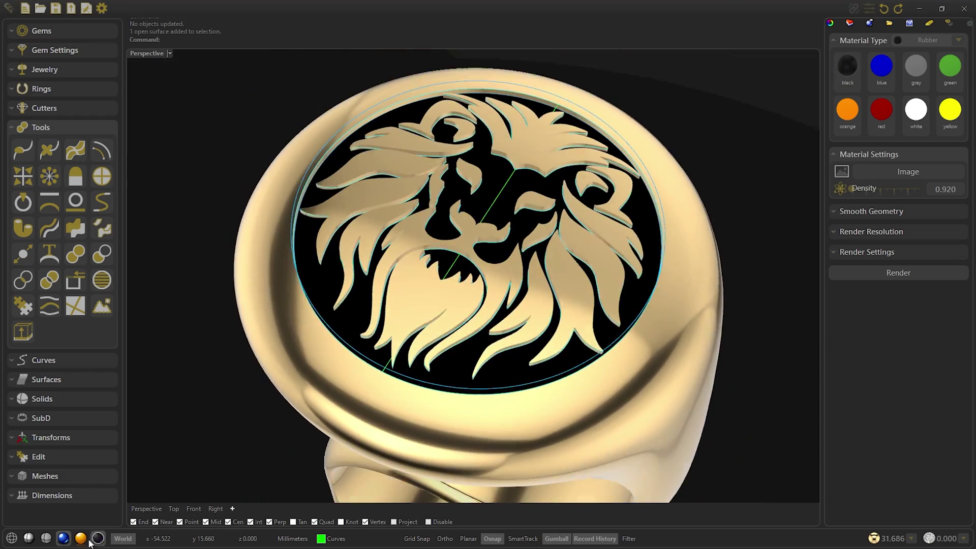
pyautogui.click(80, 538)
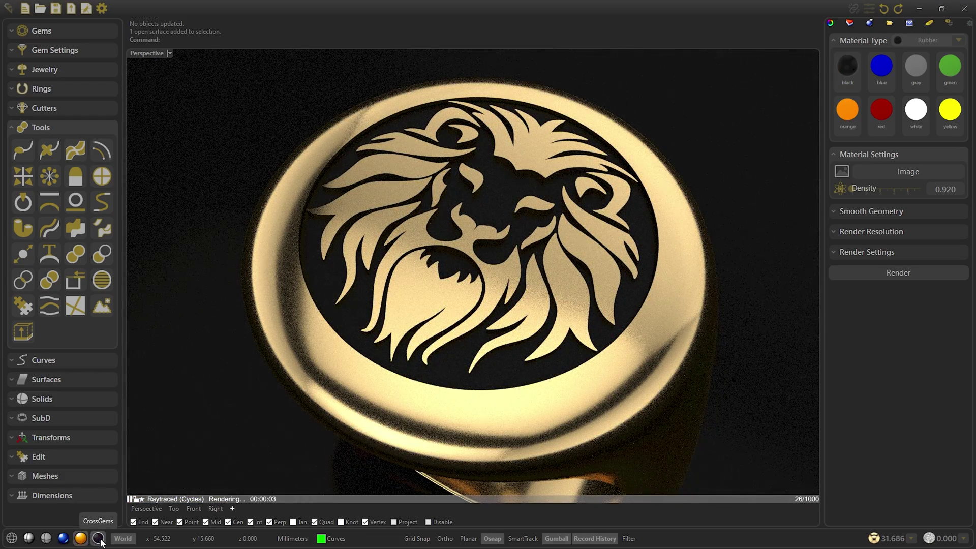
pyautogui.click(99, 540)
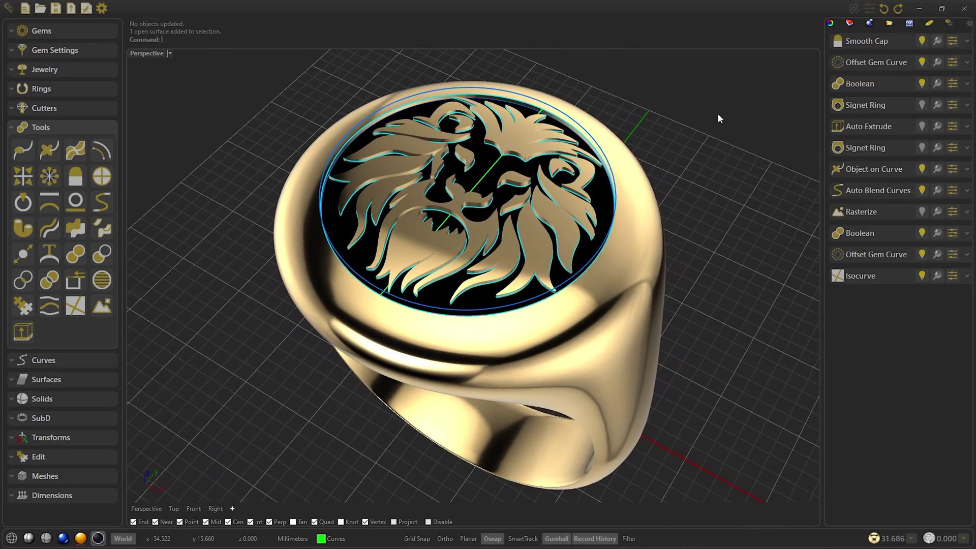
# Step: Reopen the Smooth Cap for editing, examine it from the side in wireframe, and accept it
pyautogui.click(950, 44)
pyautogui.click(950, 44)
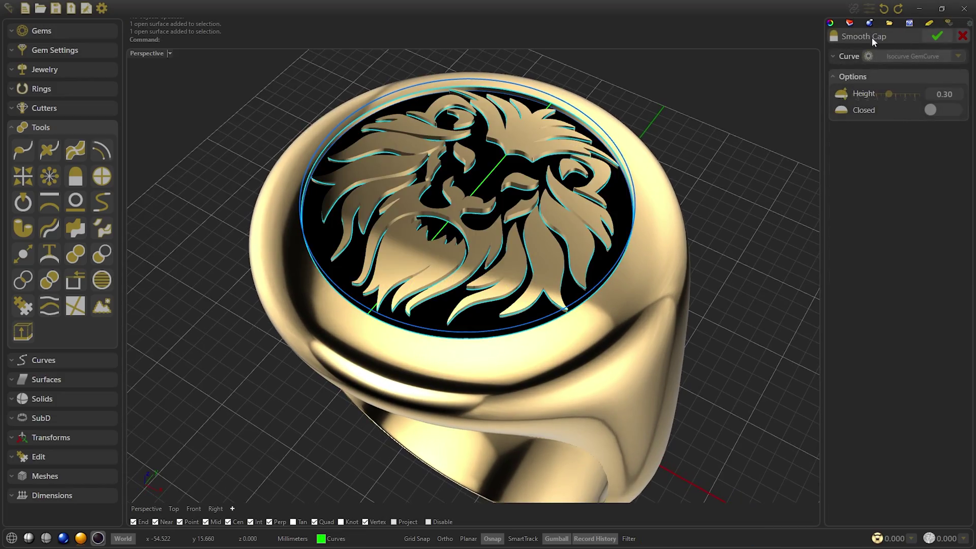
pyautogui.moveTo(613, 142); pyautogui.dragTo(589, 99, button='right')
pyautogui.click(11, 539)
pyautogui.scroll(3, 392, 406)
pyautogui.moveTo(392, 406)
pyautogui.mouseDown(button='right')
pyautogui.moveTo(426, 300)
pyautogui.moveTo(313, 344)
pyautogui.moveTo(420, 313)
pyautogui.mouseUp(button='right')
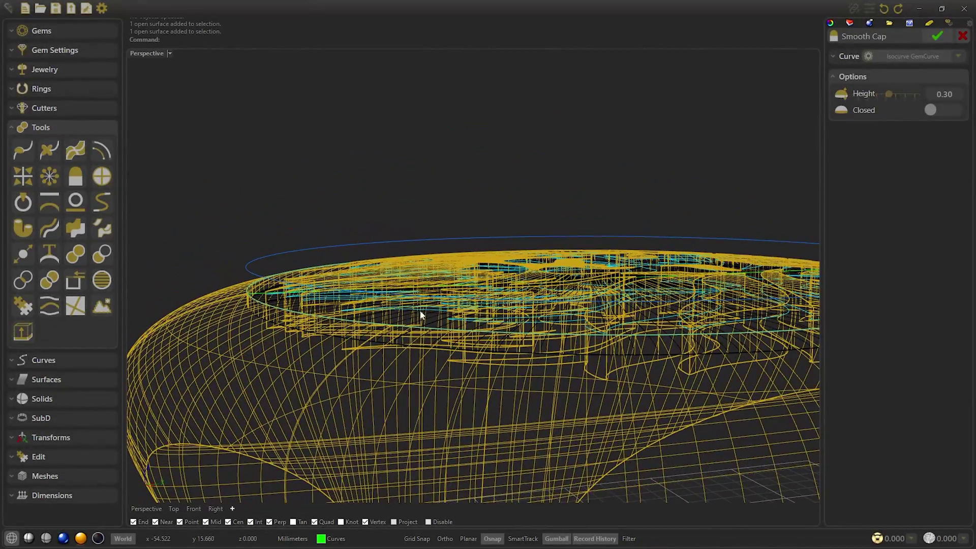
pyautogui.click(937, 36)
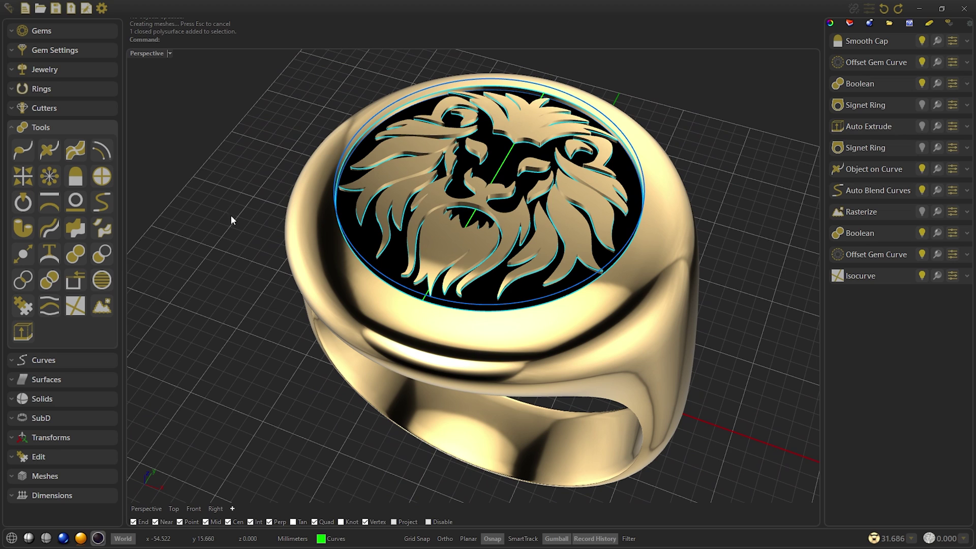
# Step: Create an Isocurve on the ring's rim around the table with UV enabled and the X coordinate at 0.2850
pyautogui.click(80, 310)
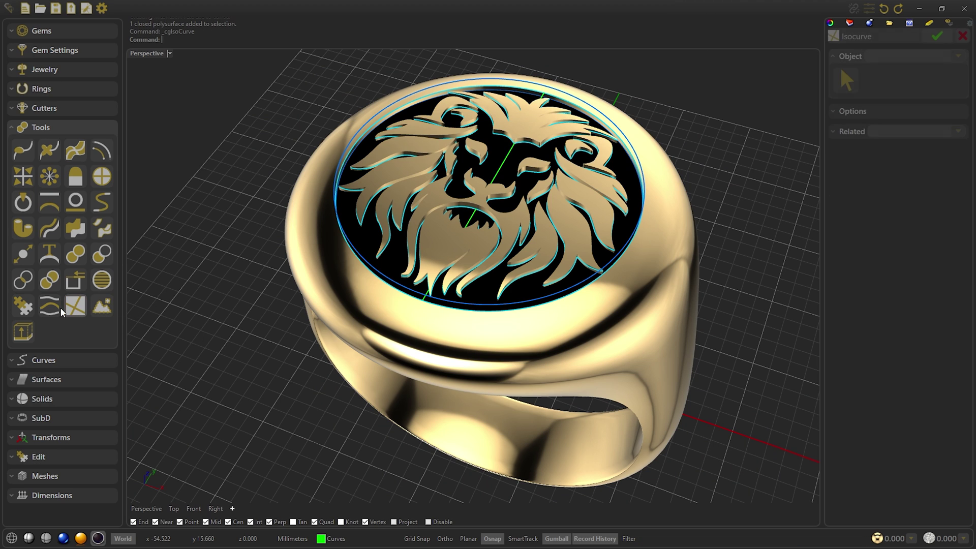
pyautogui.click(659, 256)
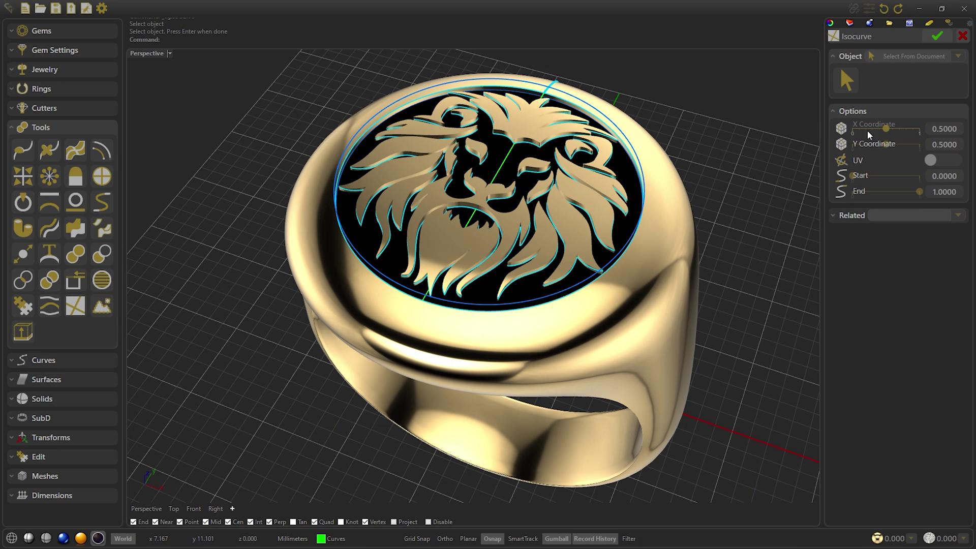
pyautogui.moveTo(886, 129)
pyautogui.mouseDown()
pyautogui.moveTo(890, 144)
pyautogui.moveTo(882, 130)
pyautogui.moveTo(873, 134)
pyautogui.mouseUp()
pyautogui.click(955, 158)
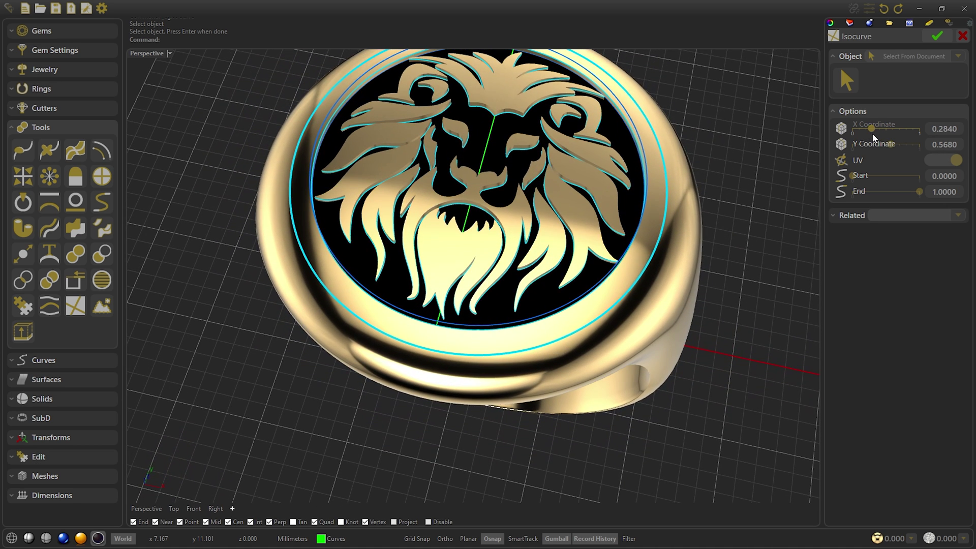
pyautogui.scroll(3, 873, 134)
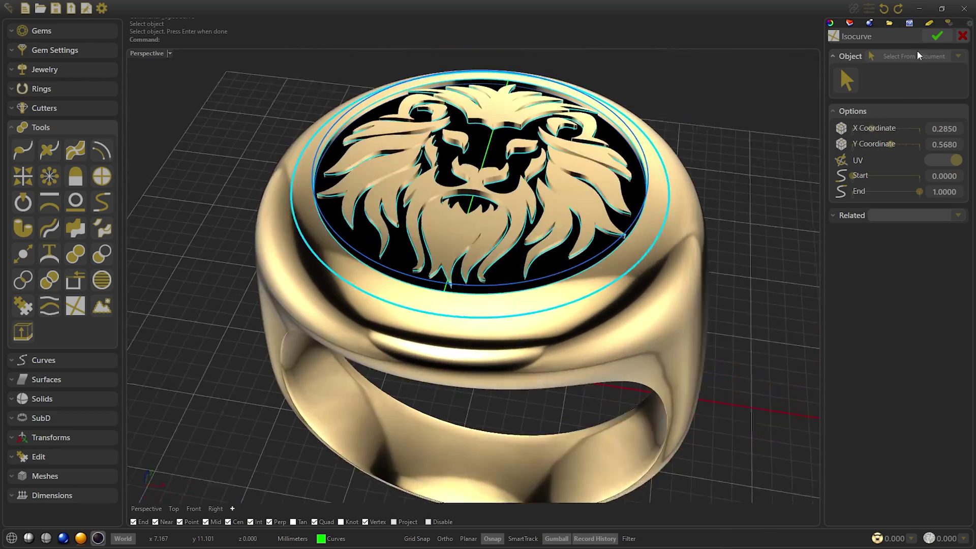
pyautogui.click(937, 37)
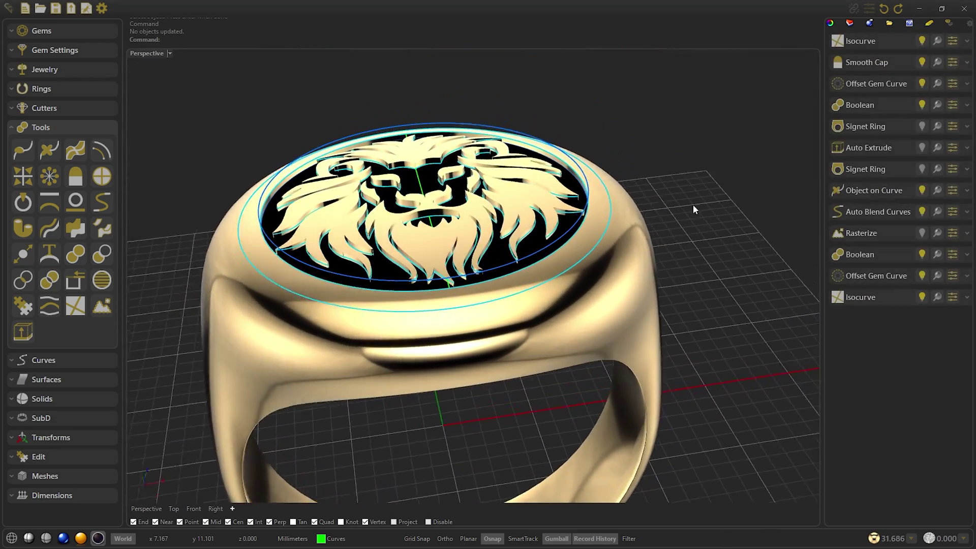
# Step: Place a profile on the rim isocurve with Profile Placer, centred on the rail and with a rotation angle of 110
pyautogui.click(577, 230)
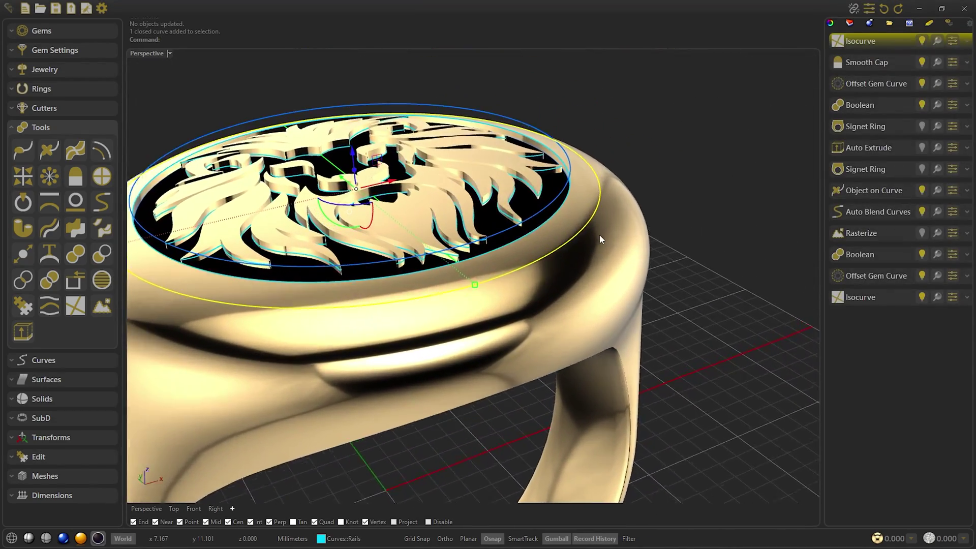
pyautogui.click(22, 151)
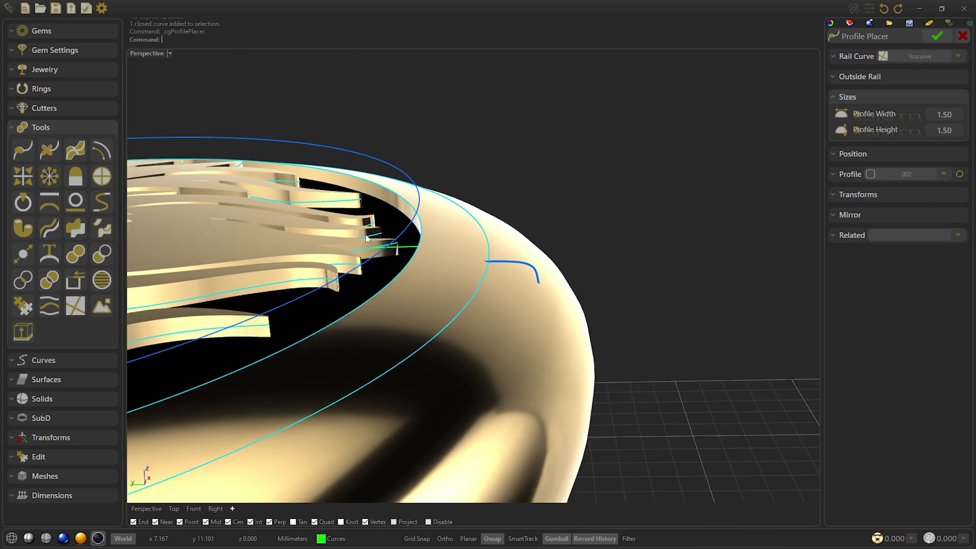
pyautogui.click(852, 154)
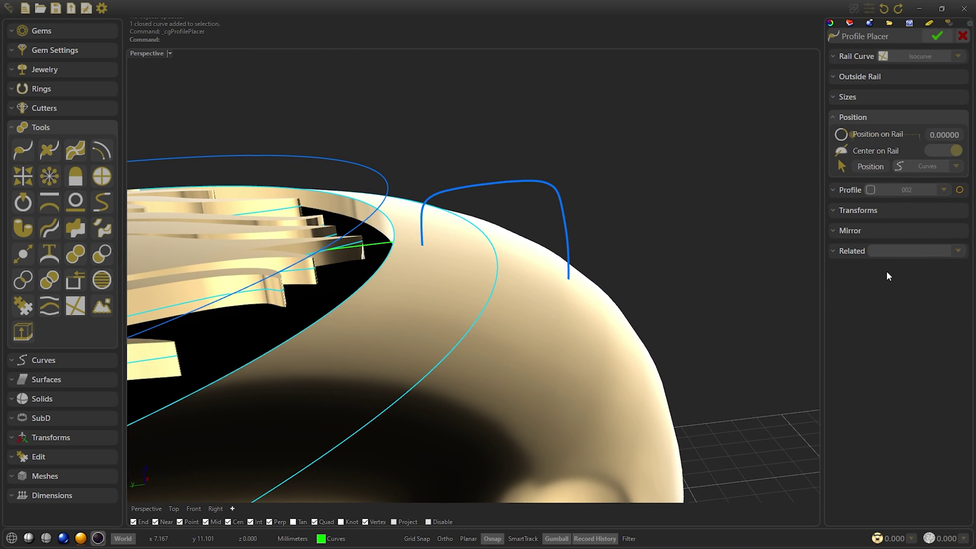
pyautogui.click(867, 212)
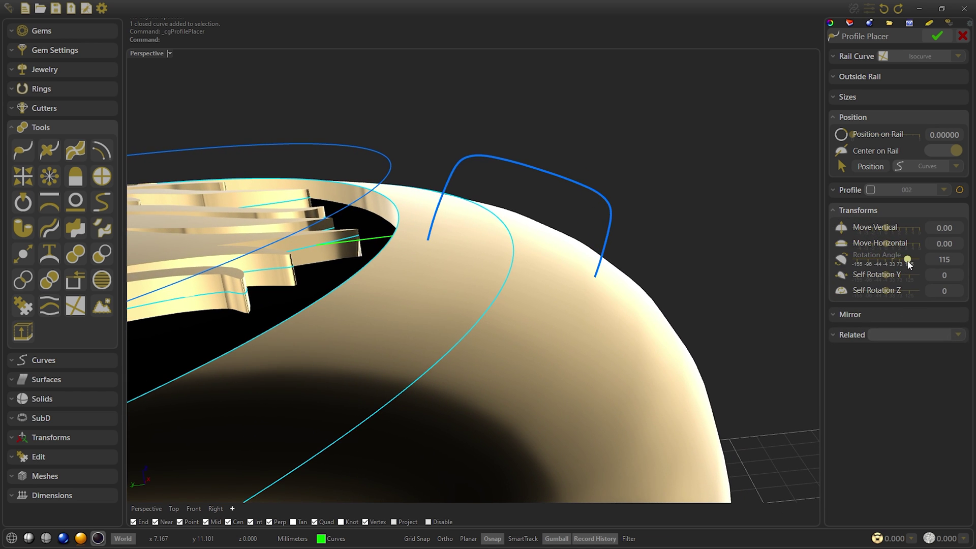
pyautogui.moveTo(908, 261); pyautogui.dragTo(906, 261)
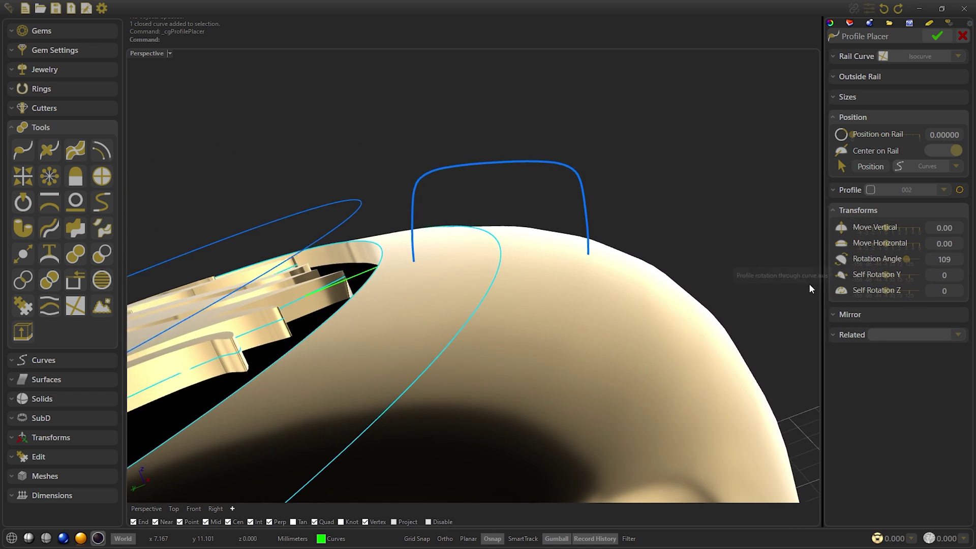
pyautogui.moveTo(447, 244); pyautogui.dragTo(412, 169, button='right')
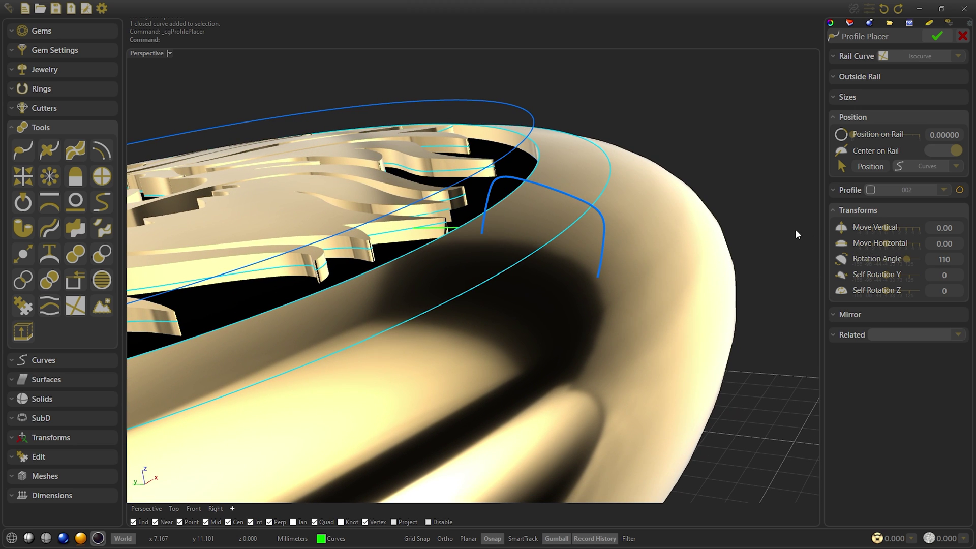
# Step: Set the placed profile's width to 1.30 and height to 1.10, and accept the profile
pyautogui.click(837, 193)
pyautogui.click(848, 97)
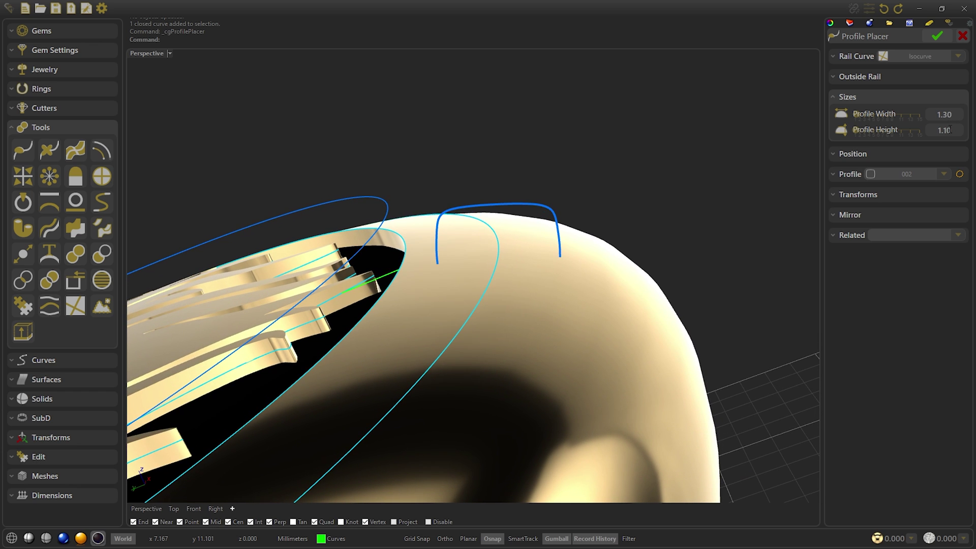
pyautogui.click(937, 36)
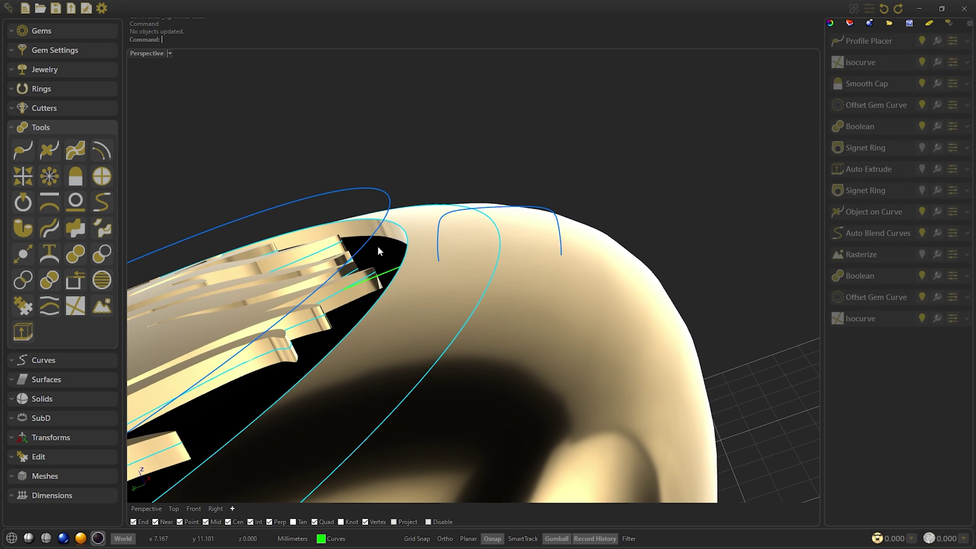
# Step: Create an Auto Sweep around the rim using the new isocurve as the rail and the placed profile as the section
pyautogui.click(72, 156)
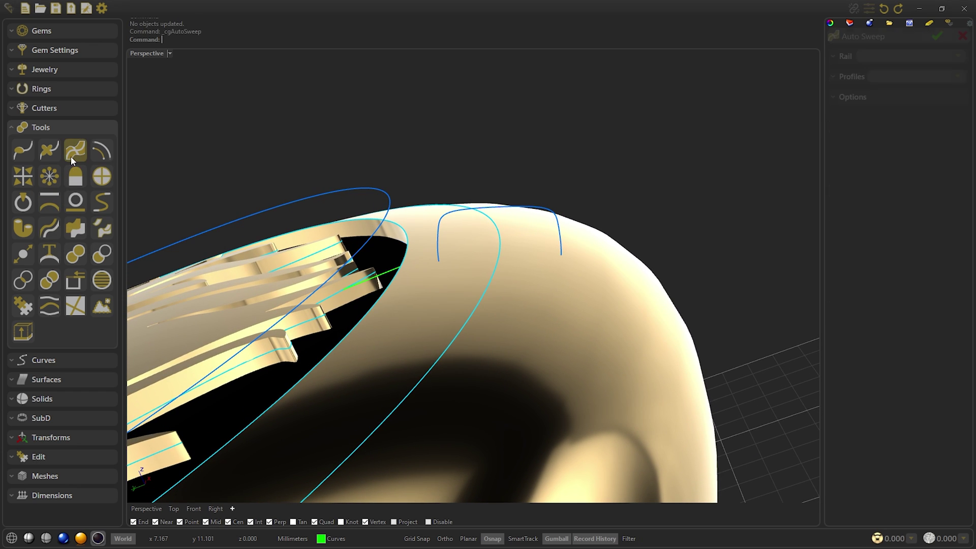
pyautogui.click(838, 59)
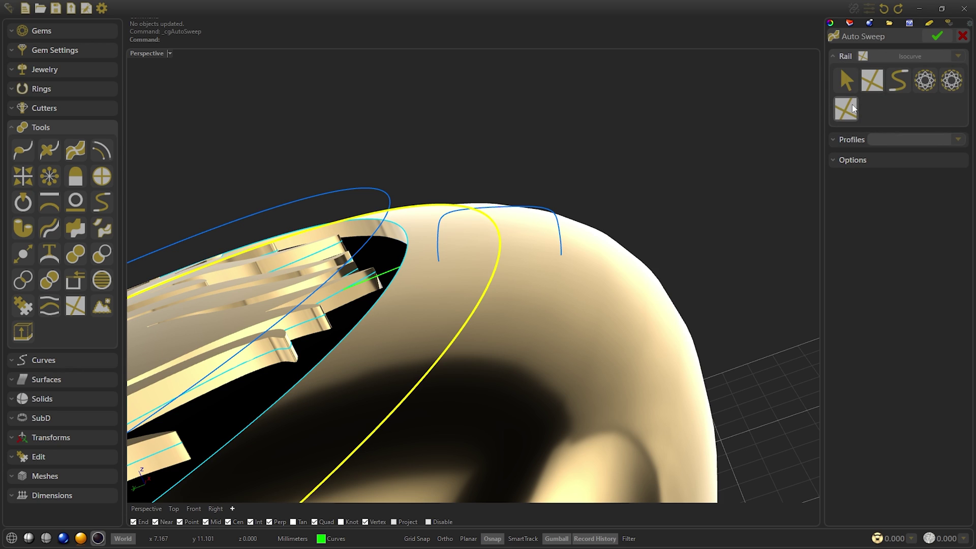
pyautogui.click(852, 141)
pyautogui.click(845, 130)
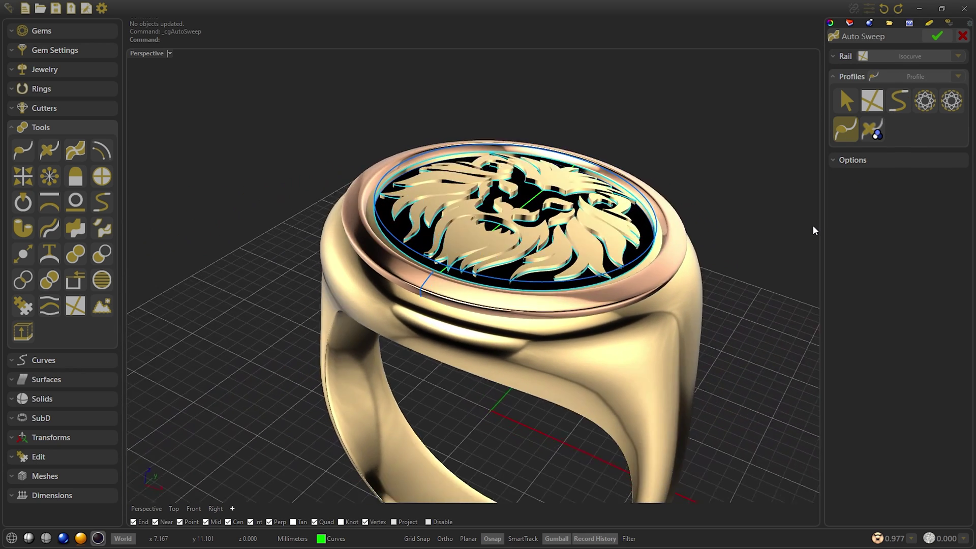
pyautogui.click(937, 36)
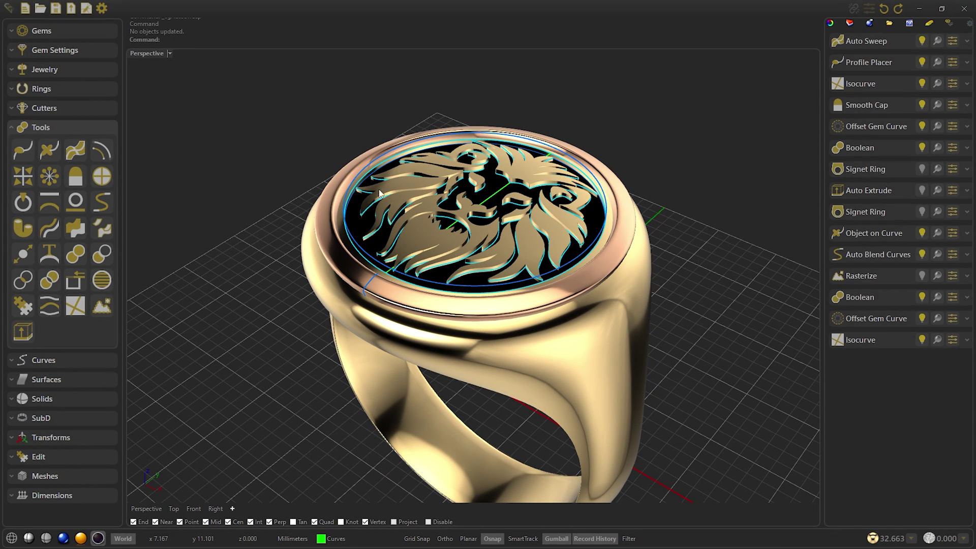
# Step: Cut the Auto Sweep from the signet ring body with a Boolean Difference to form a groove around the rim
pyautogui.click(103, 257)
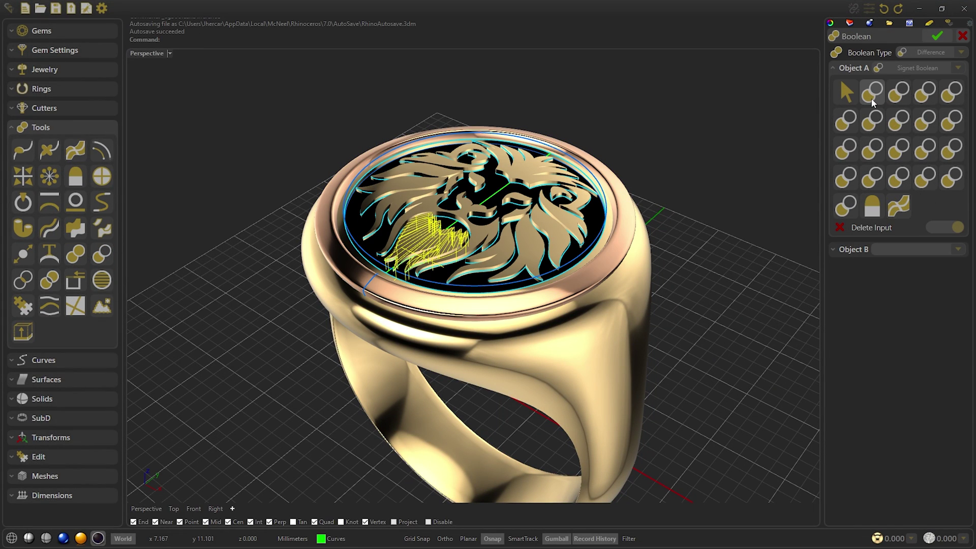
pyautogui.click(845, 205)
pyautogui.click(851, 250)
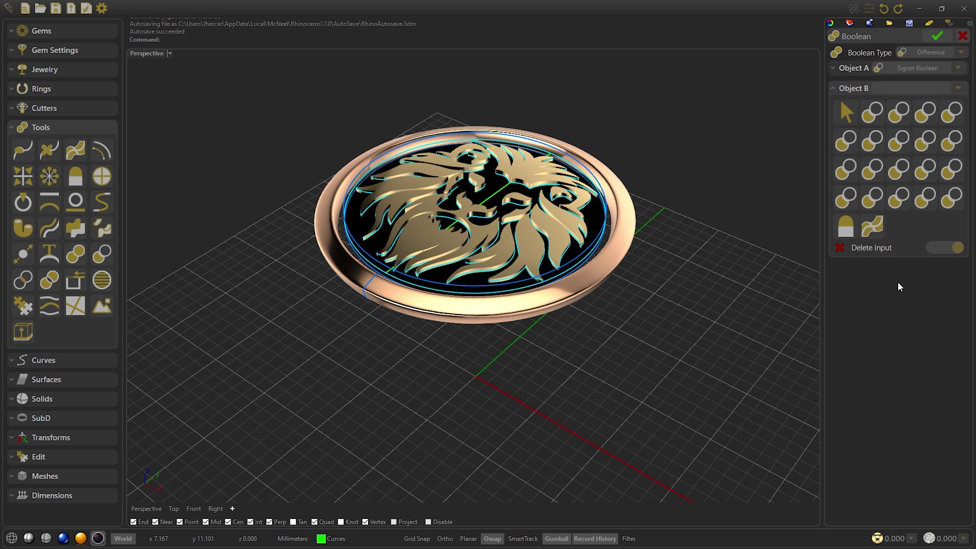
pyautogui.click(872, 226)
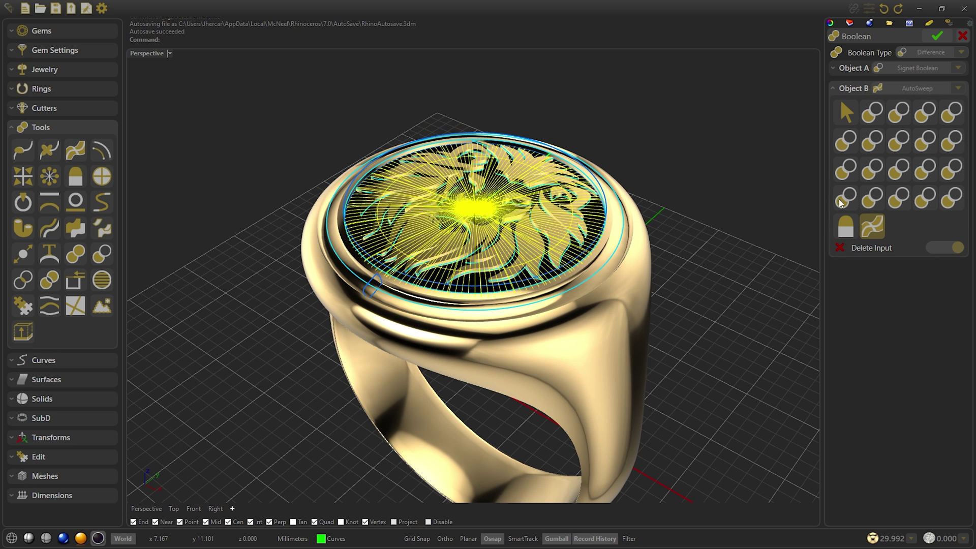
pyautogui.click(937, 37)
pyautogui.press('Escape')
# Step: Select all parts of the lion relief through its Boolean history entry and group them
pyautogui.click(880, 149)
pyautogui.click(41, 461)
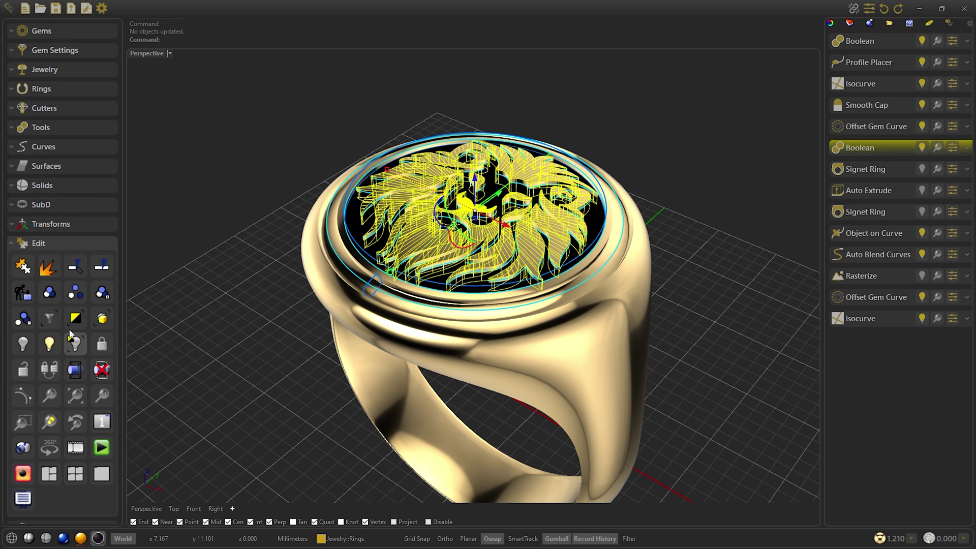
pyautogui.click(50, 293)
pyautogui.click(38, 243)
pyautogui.press('Escape')
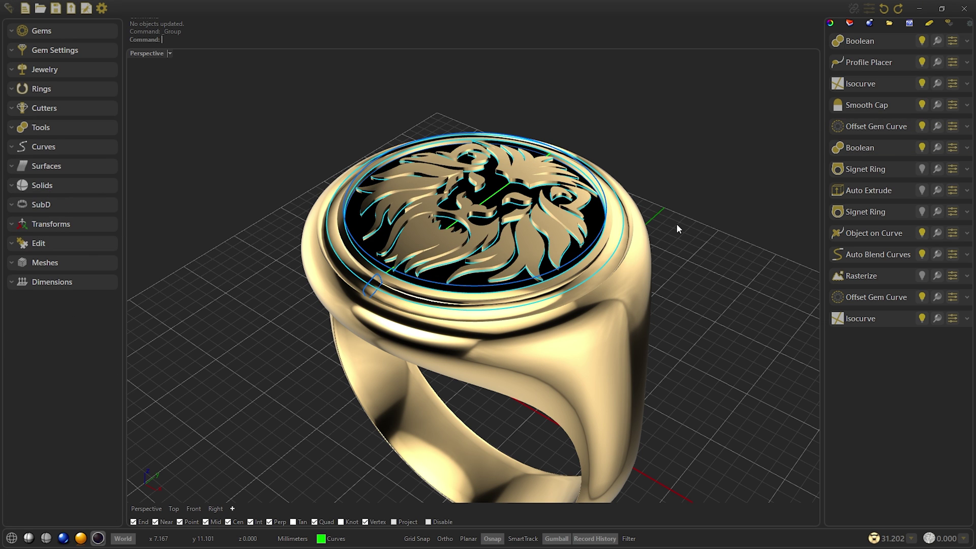
# Step: Select the isocurve in the rim groove in the shaded display and start Text on Curve along it
pyautogui.moveTo(386, 304)
pyautogui.mouseDown(button='right')
pyautogui.moveTo(372, 310)
pyautogui.moveTo(438, 274)
pyautogui.mouseUp(button='right')
pyautogui.click(29, 537)
pyautogui.click(448, 330)
pyautogui.click(495, 355)
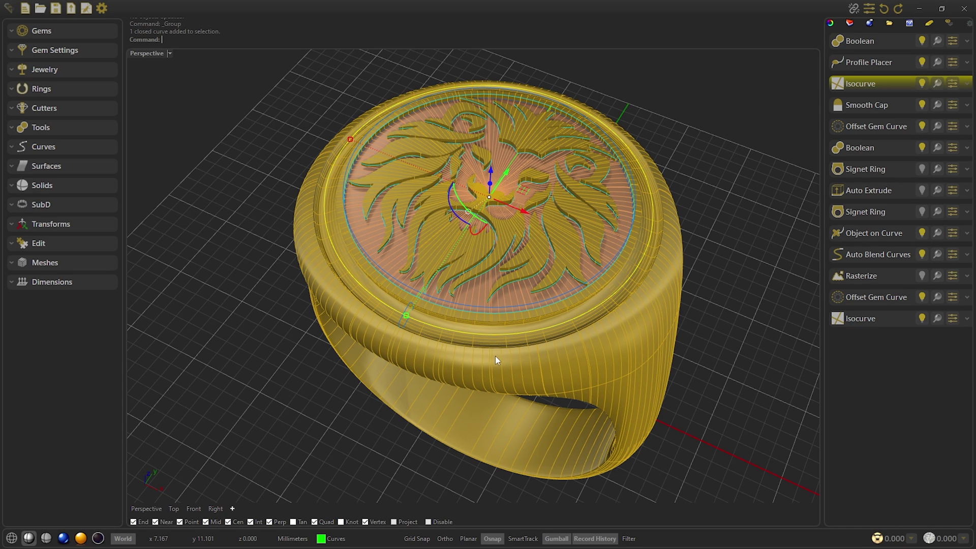
pyautogui.click(42, 128)
pyautogui.click(53, 257)
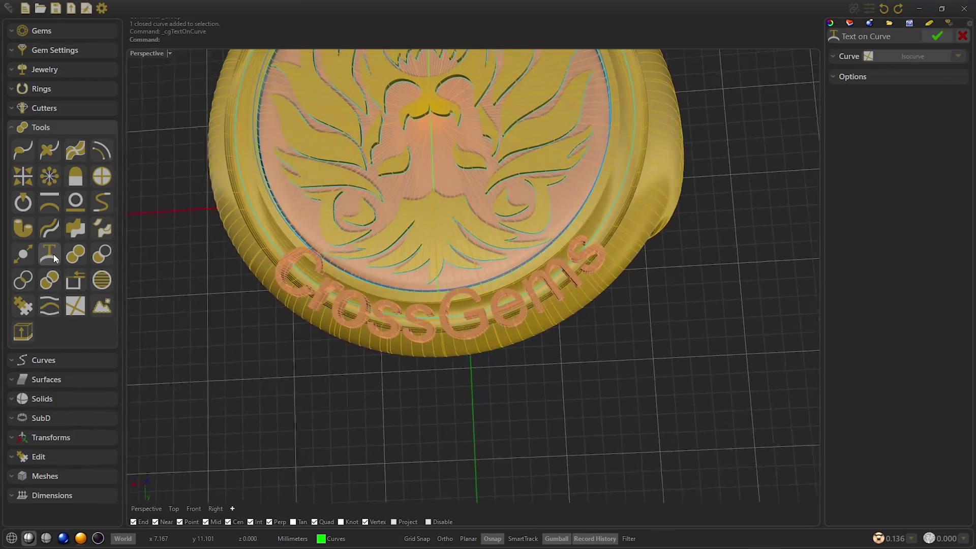
pyautogui.click(846, 77)
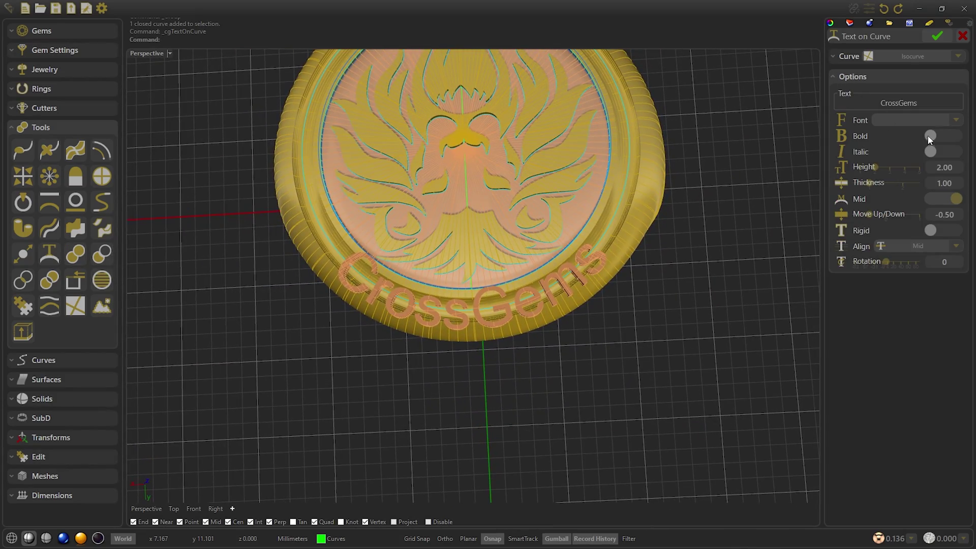
pyautogui.click(943, 136)
pyautogui.moveTo(927, 103); pyautogui.dragTo(810, 102)
pyautogui.write('MERRY CHRISTMAS TO ALL OUR C')
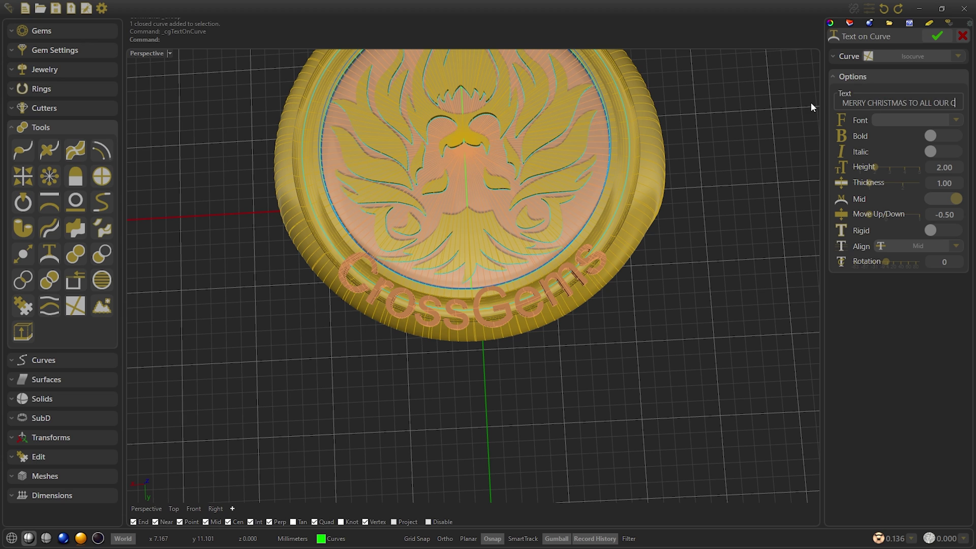
pyautogui.write('ROSSGEMS USERS')
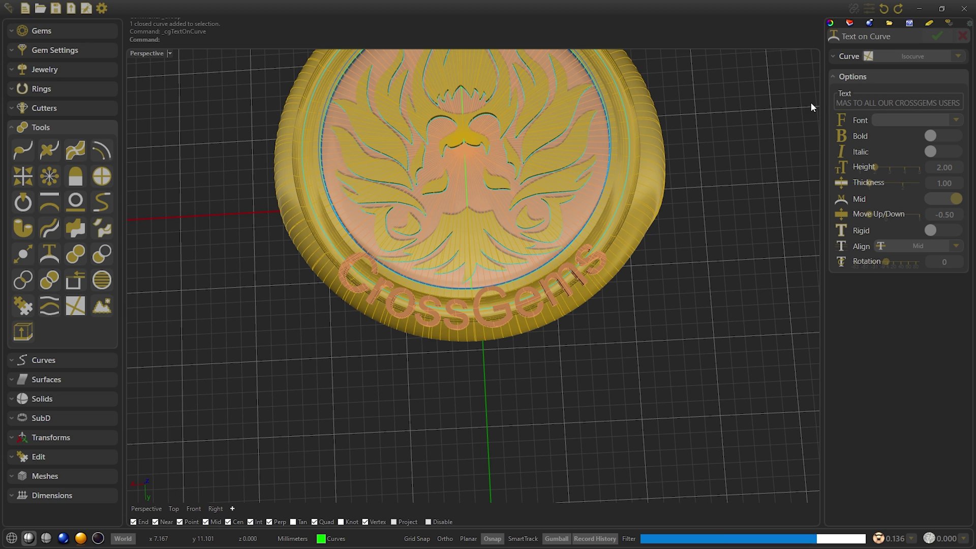
pyautogui.click(865, 167)
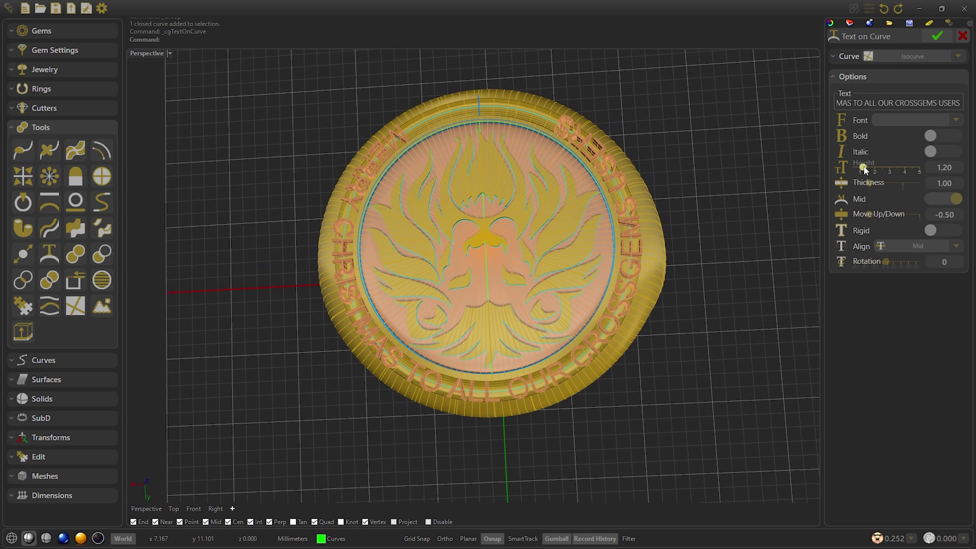
pyautogui.click(864, 167)
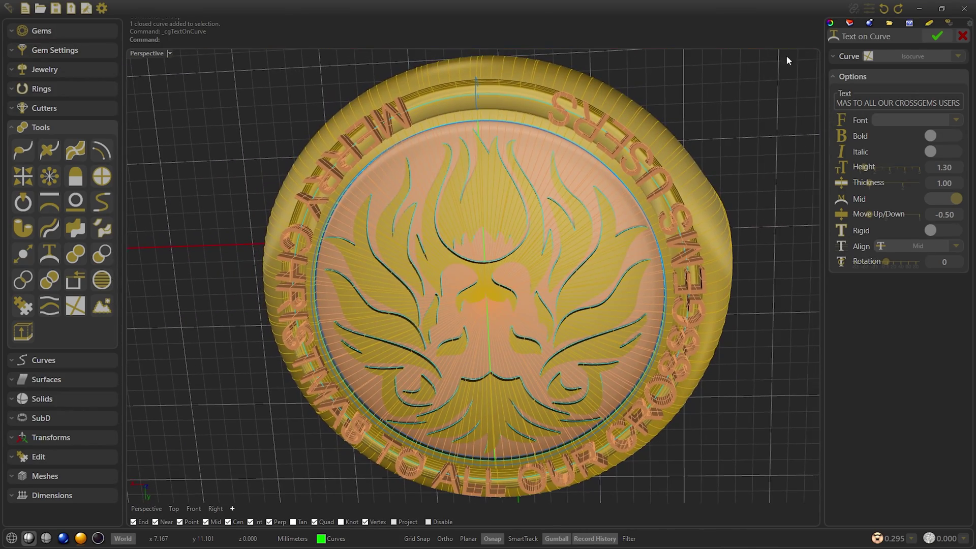
pyautogui.click(963, 36)
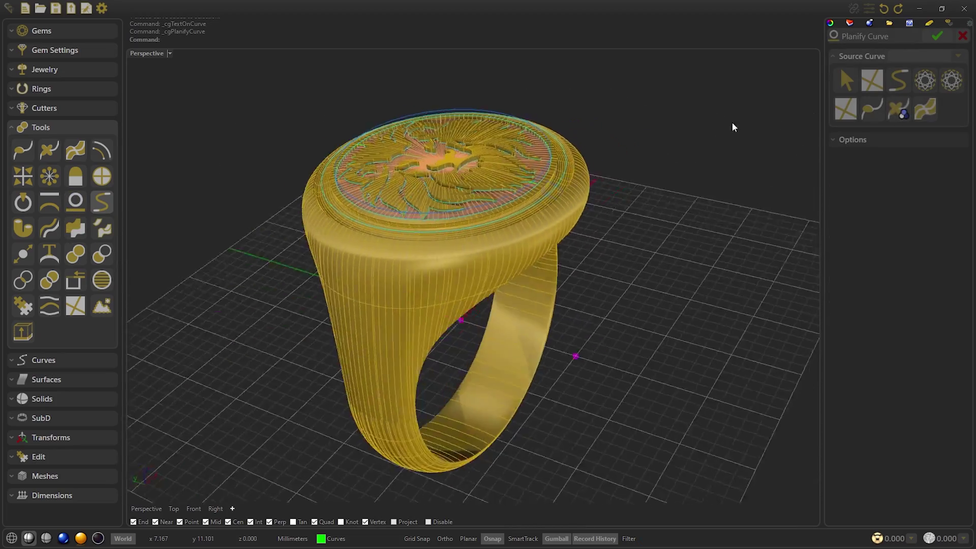
# Step: Planify the rim groove's isocurve into a straight line and choose that line as the path for Text on Curve
pyautogui.click(847, 111)
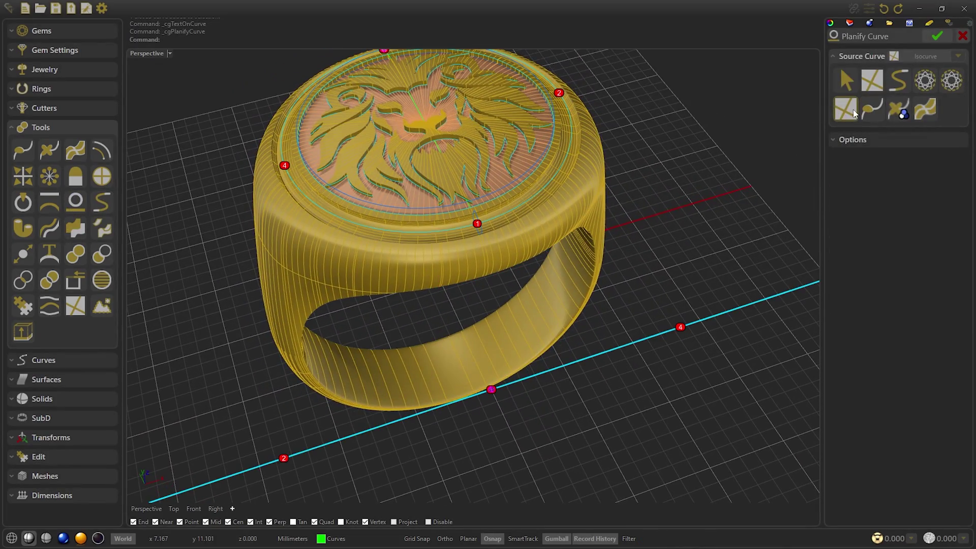
pyautogui.click(939, 36)
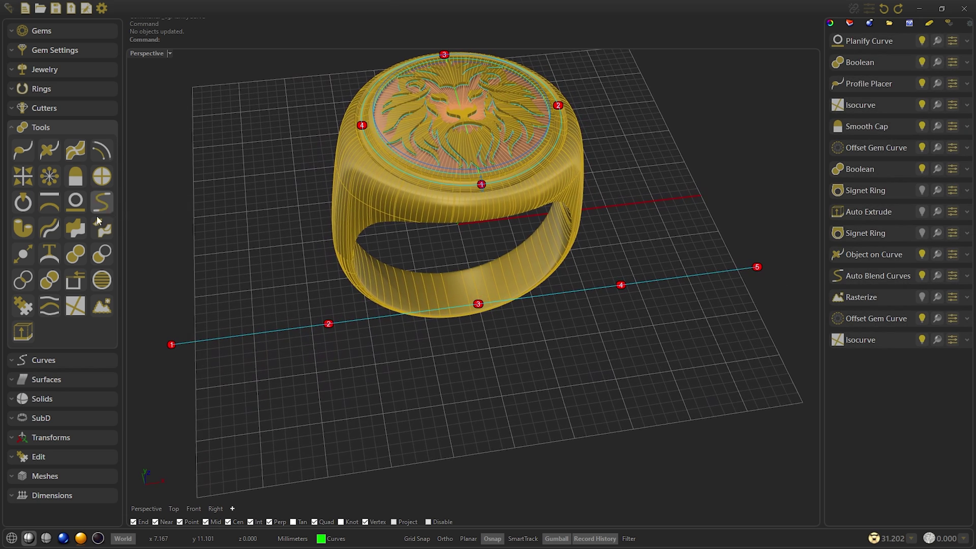
pyautogui.click(41, 253)
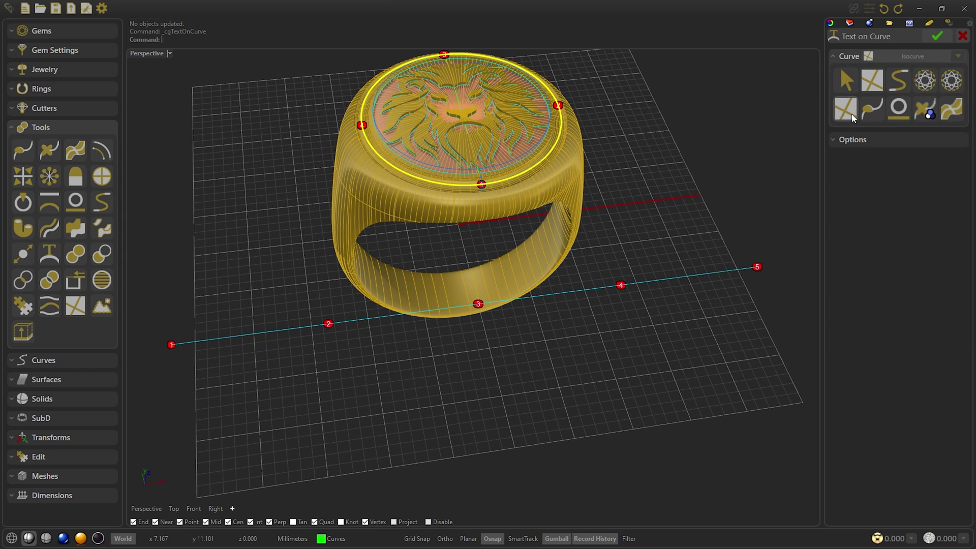
pyautogui.click(899, 116)
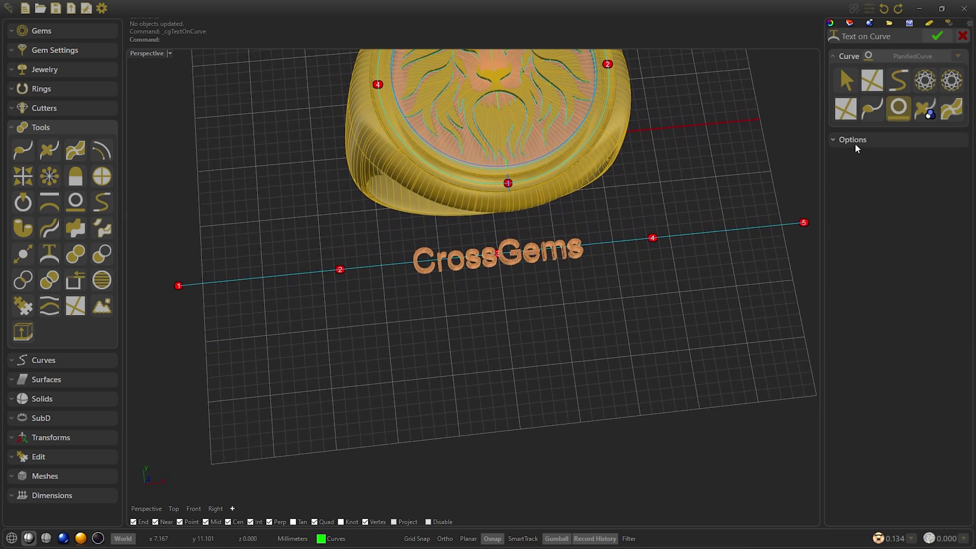
# Step: Create bold text "MERRY CHRISTMAS TO ALL OUR CROSSGEMS USERS" with height 1.30 along the planified line
pyautogui.click(855, 140)
pyautogui.doubleClick(927, 168)
pyautogui.write('MERRY CHRISTMA')
pyautogui.write('S TO ALL OUR CROSSGEMS USERS')
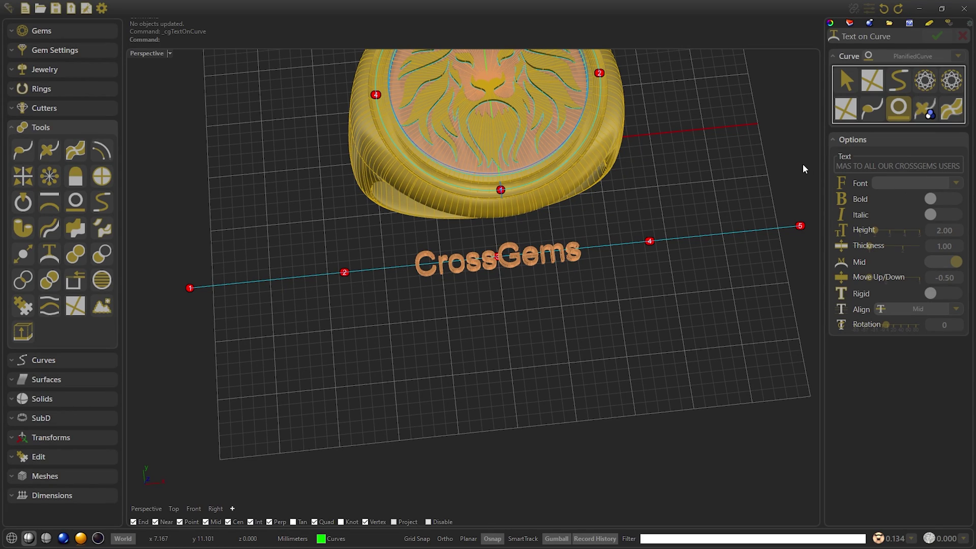
pyautogui.scroll(-3, 803, 165)
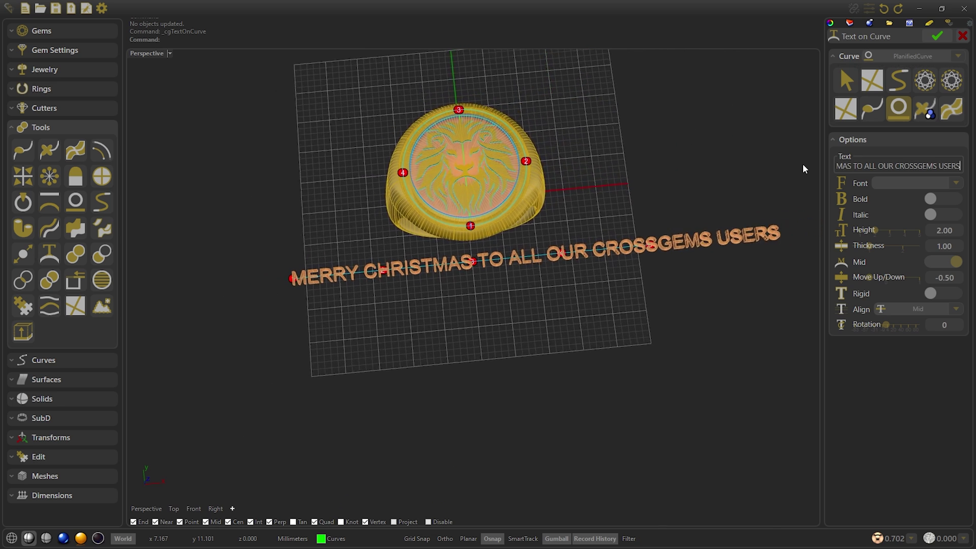
pyautogui.click(930, 199)
pyautogui.moveTo(876, 230); pyautogui.dragTo(864, 233)
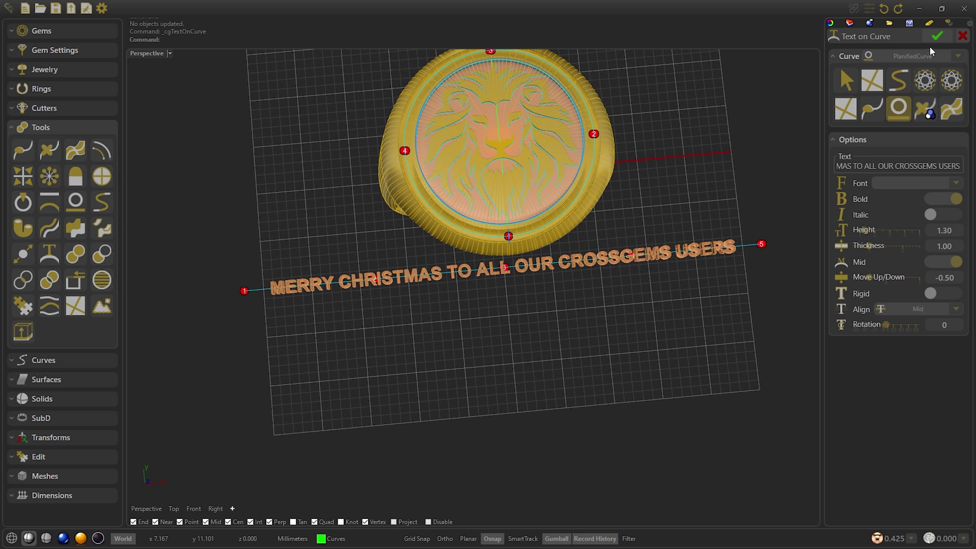
pyautogui.click(937, 36)
# Step: Flow the straight text around the ring's rim with Flow by Curve, using the planified curve as source and the isocurve as target
pyautogui.moveTo(804, 197); pyautogui.dragTo(755, 252, button='right')
pyautogui.click(755, 253)
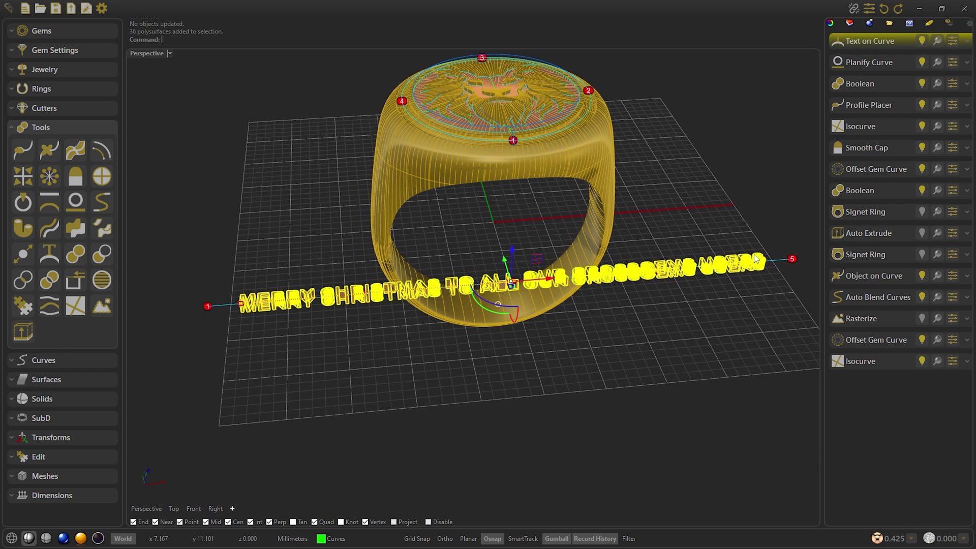
pyautogui.click(50, 229)
pyautogui.click(899, 108)
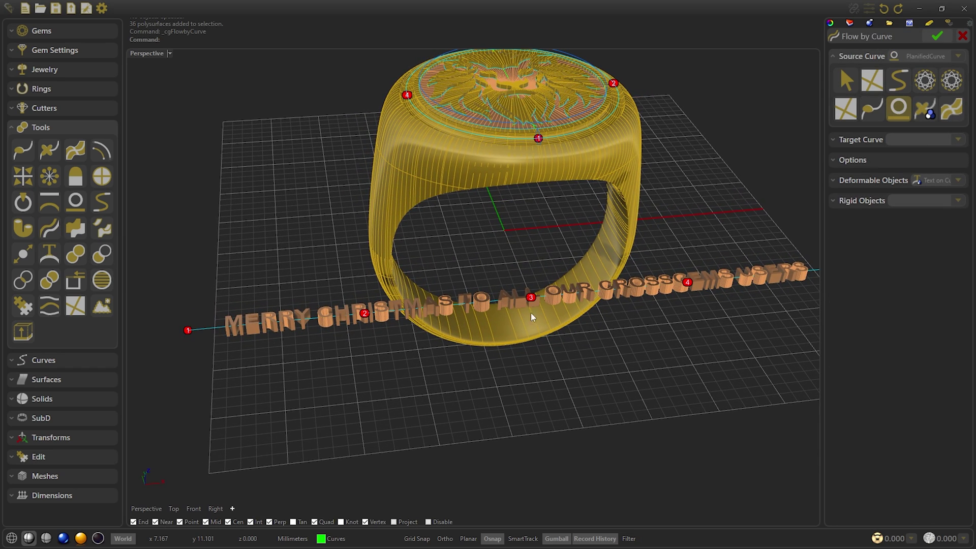
pyautogui.click(844, 139)
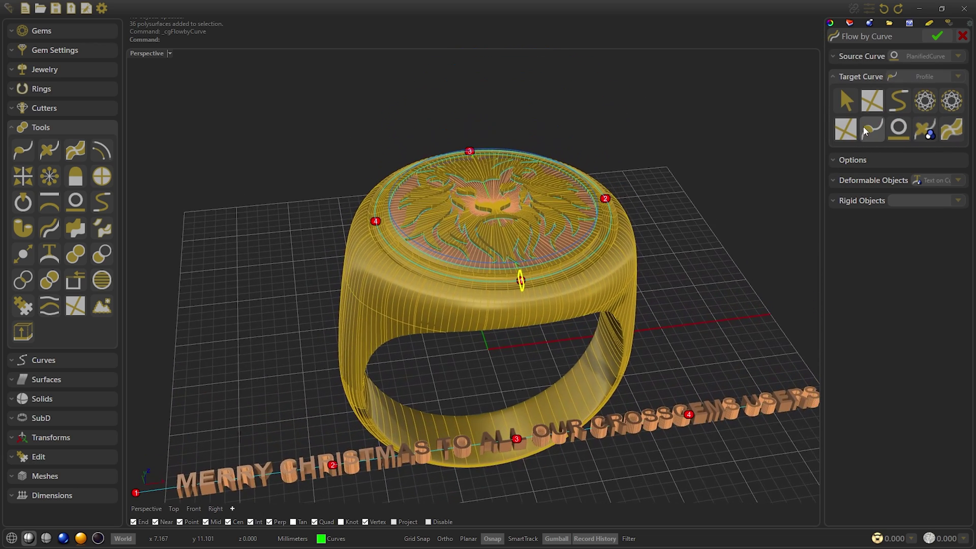
pyautogui.click(847, 132)
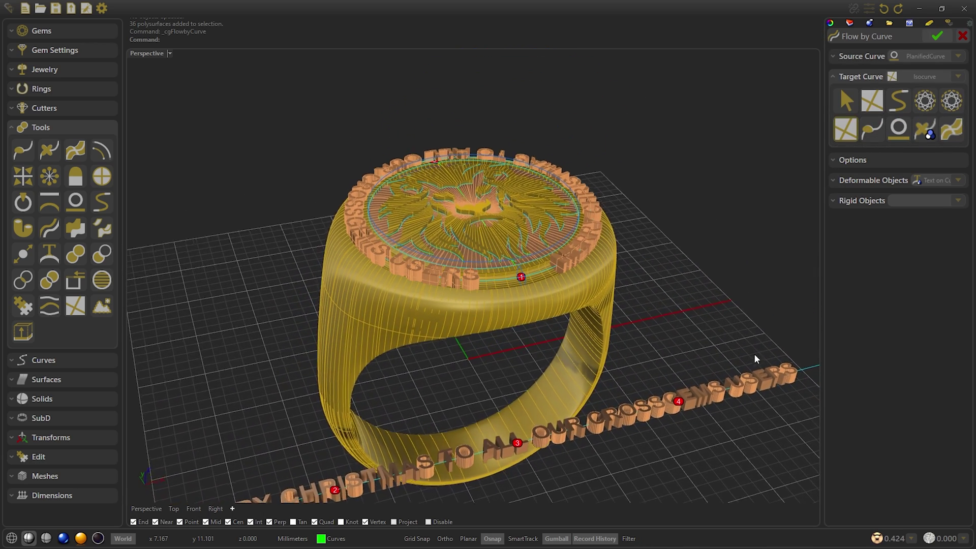
pyautogui.click(879, 182)
pyautogui.click(951, 199)
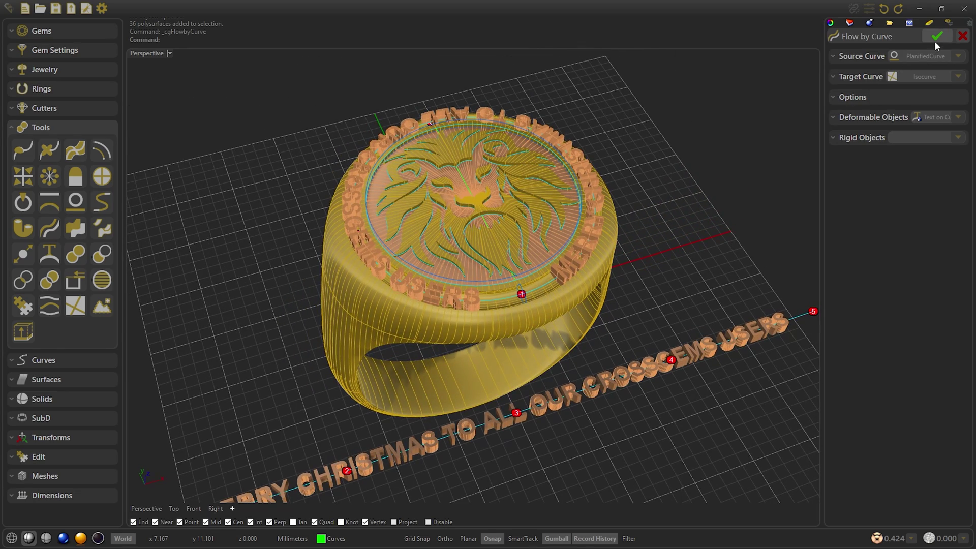
pyautogui.click(935, 41)
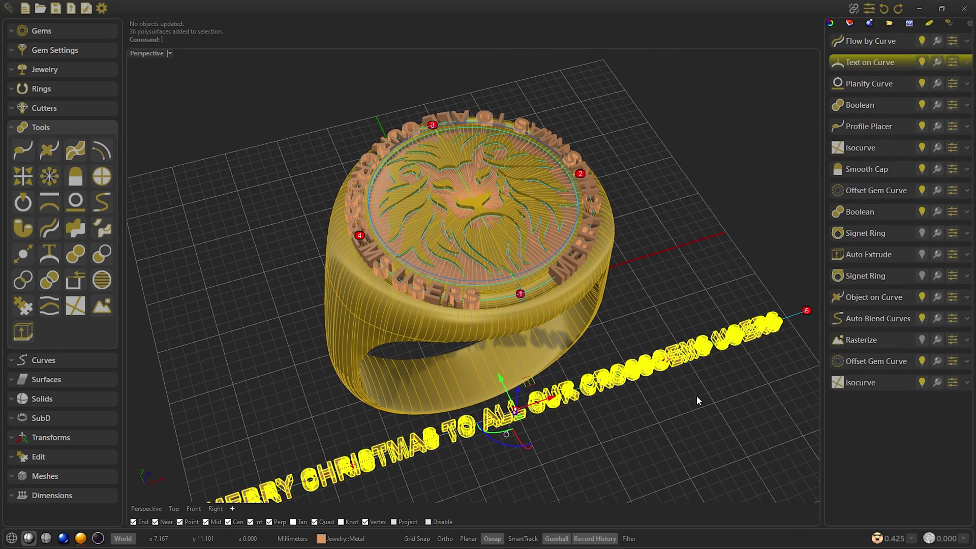
# Step: Edit the straight Text on Curve and set its rotation to 18 to tilt the rim lettering
pyautogui.keyDown('shift'); pyautogui.moveTo(390, 448); pyautogui.dragTo(418, 347, button='right'); pyautogui.keyUp('shift')
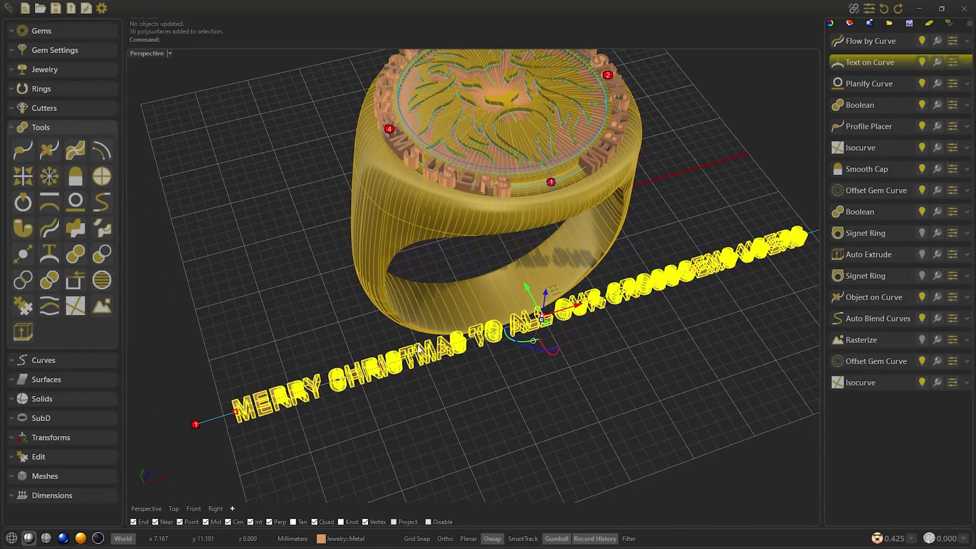
pyautogui.moveTo(536, 312); pyautogui.dragTo(553, 228, button='right')
pyautogui.scroll(4, 593, 252)
pyautogui.rightClick(579, 227)
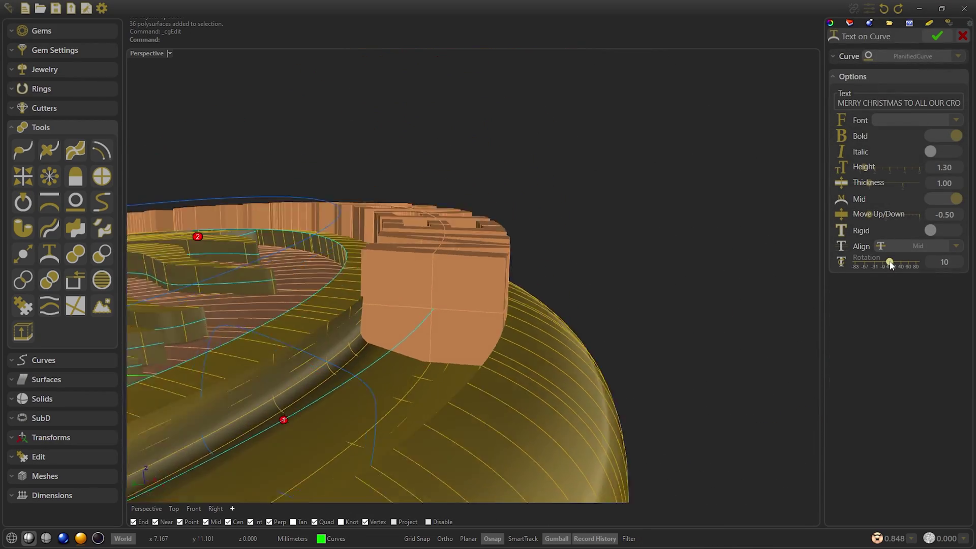
pyautogui.moveTo(890, 261); pyautogui.dragTo(894, 265)
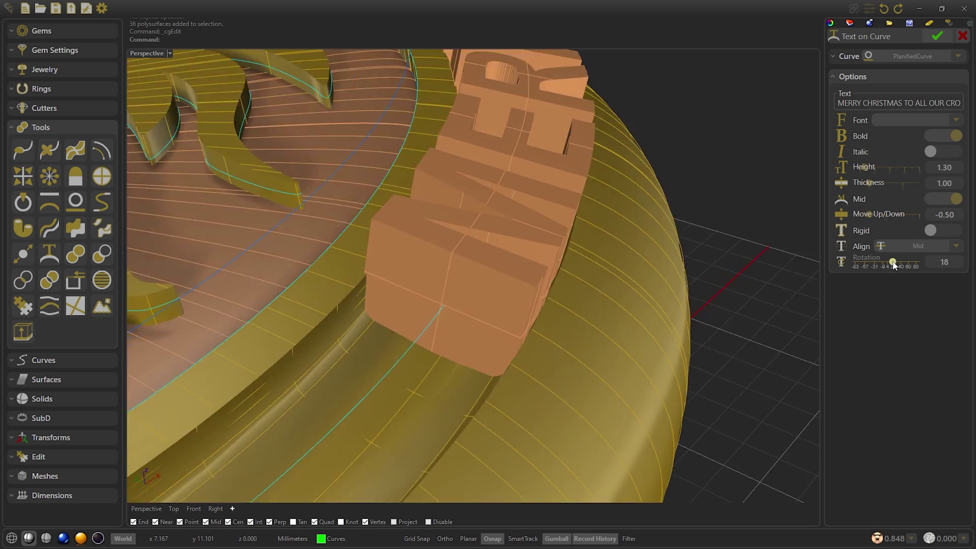
pyautogui.press('Return')
pyautogui.click(594, 358)
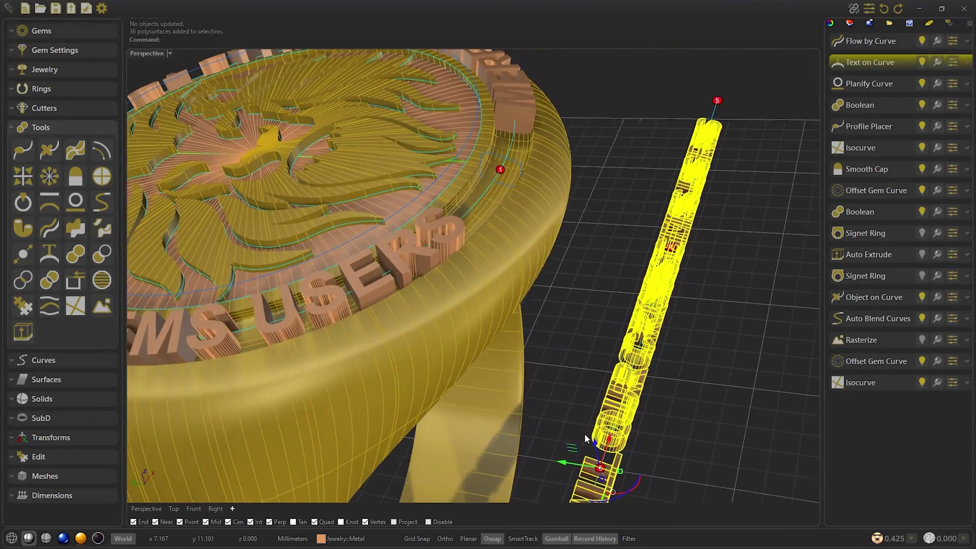
# Step: Nudge the straight text slightly across its guide line to adjust the lettering's position in the rim groove
pyautogui.moveTo(585, 435); pyautogui.dragTo(512, 365, button='right')
pyautogui.scroll(-3, 510, 364)
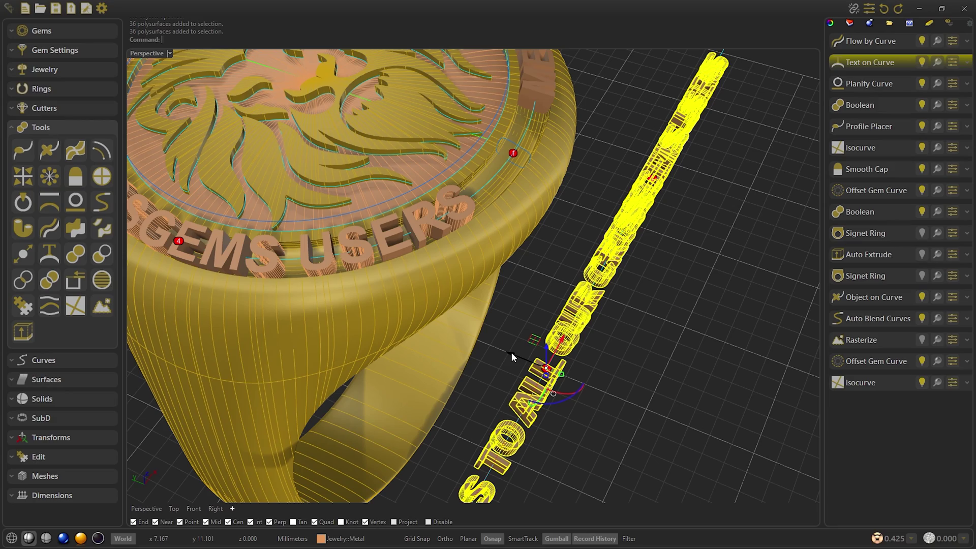
pyautogui.moveTo(511, 352); pyautogui.dragTo(513, 357)
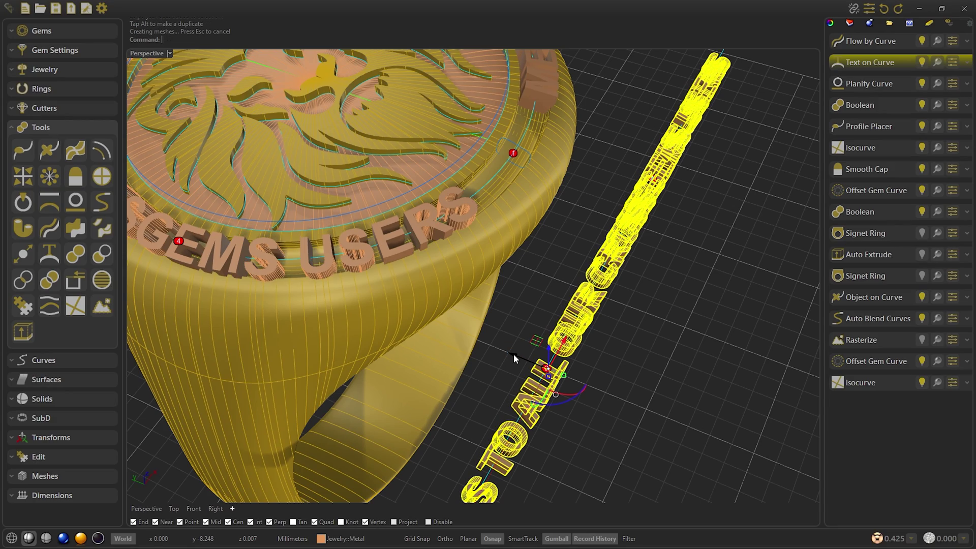
pyautogui.scroll(2, 514, 354)
pyautogui.moveTo(514, 355)
pyautogui.mouseDown(button='right')
pyautogui.moveTo(512, 410)
pyautogui.moveTo(529, 344)
pyautogui.mouseUp(button='right')
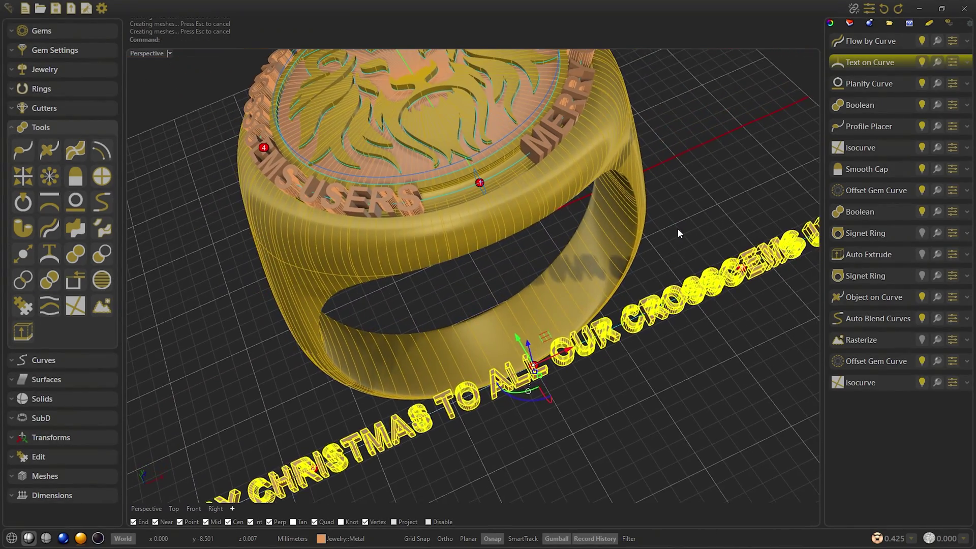
# Step: Stretch the straight text along its guide line until the flowed lettering fills the gap around the rim
pyautogui.click(617, 308)
pyautogui.click(661, 341)
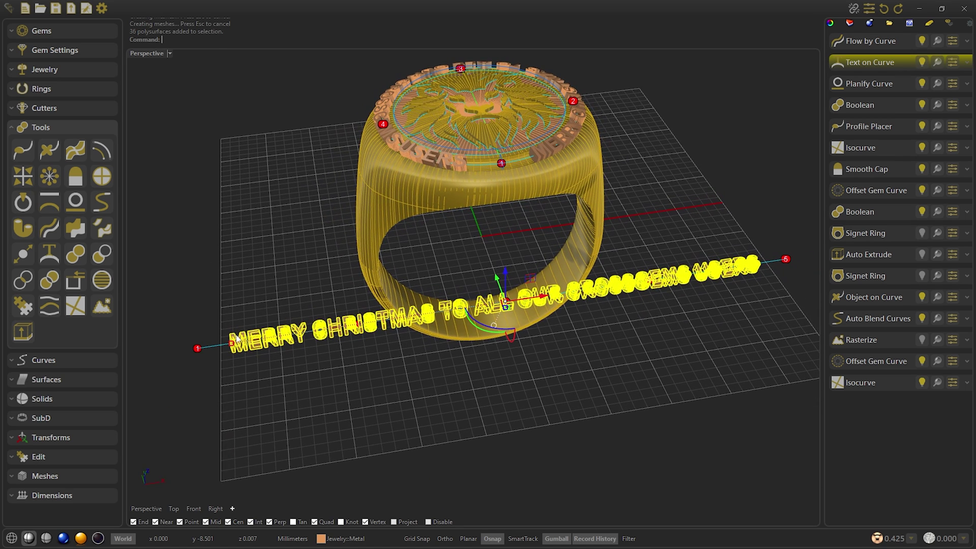
pyautogui.moveTo(232, 345); pyautogui.dragTo(204, 350)
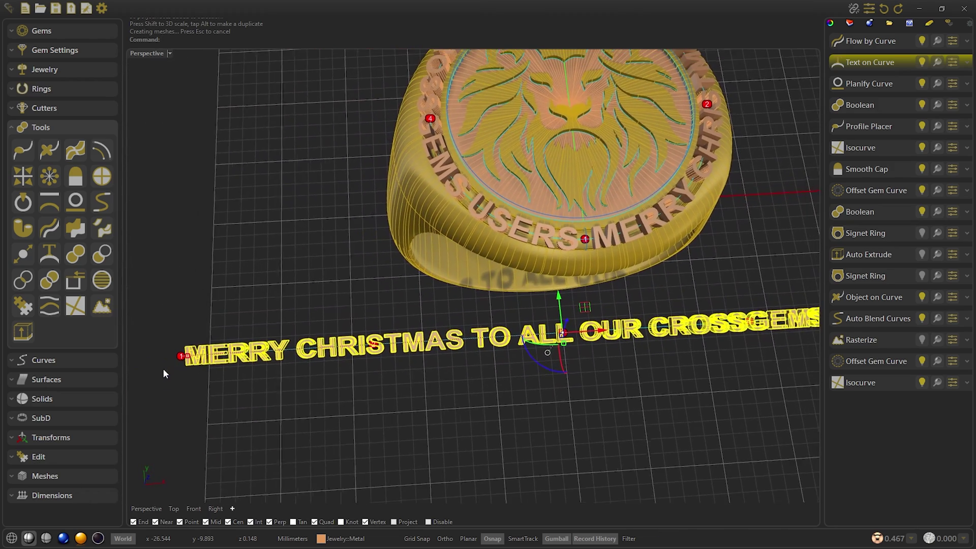
pyautogui.moveTo(188, 356); pyautogui.dragTo(194, 365)
pyautogui.moveTo(212, 294); pyautogui.dragTo(496, 133, button='right')
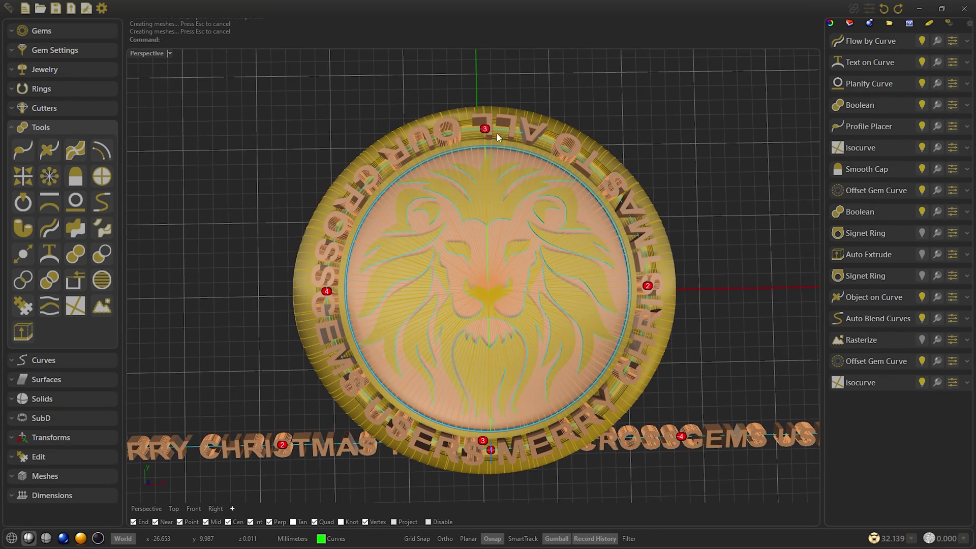
# Step: Show the original hidden signet ring and duplicate it through its history entry
pyautogui.click(100, 538)
pyautogui.moveTo(645, 422); pyautogui.dragTo(668, 343, button='right')
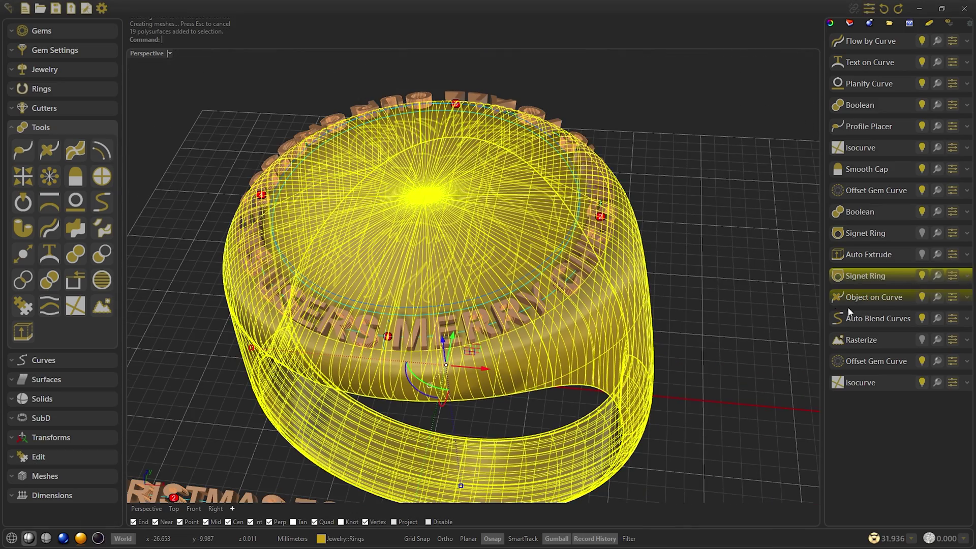
pyautogui.click(922, 277)
pyautogui.click(967, 276)
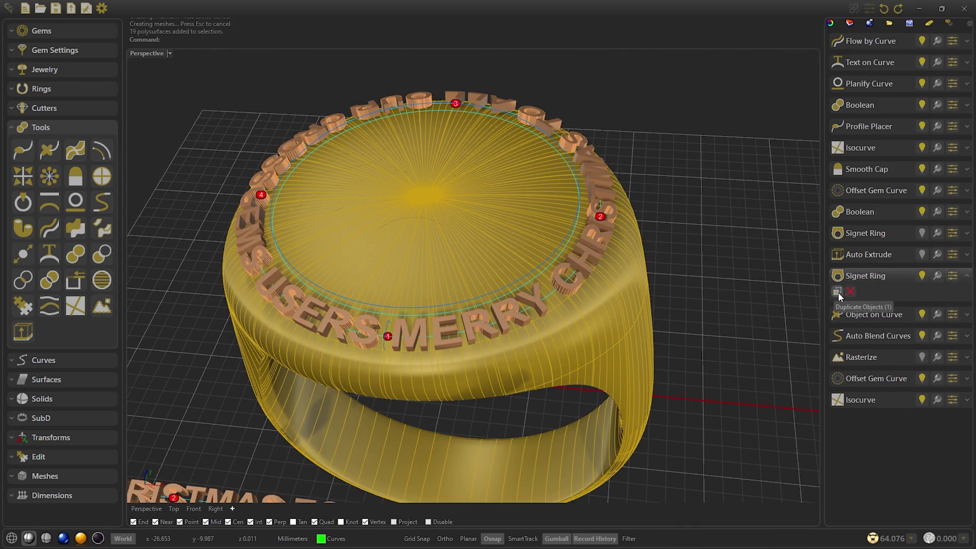
pyautogui.click(838, 292)
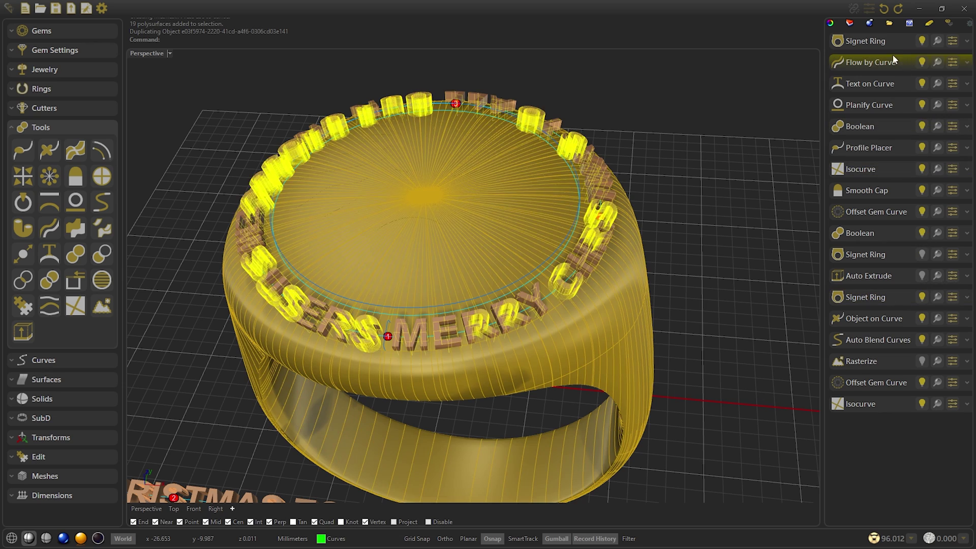
# Step: Open the duplicated signet ring for editing, check its table settings and accept them
pyautogui.click(874, 43)
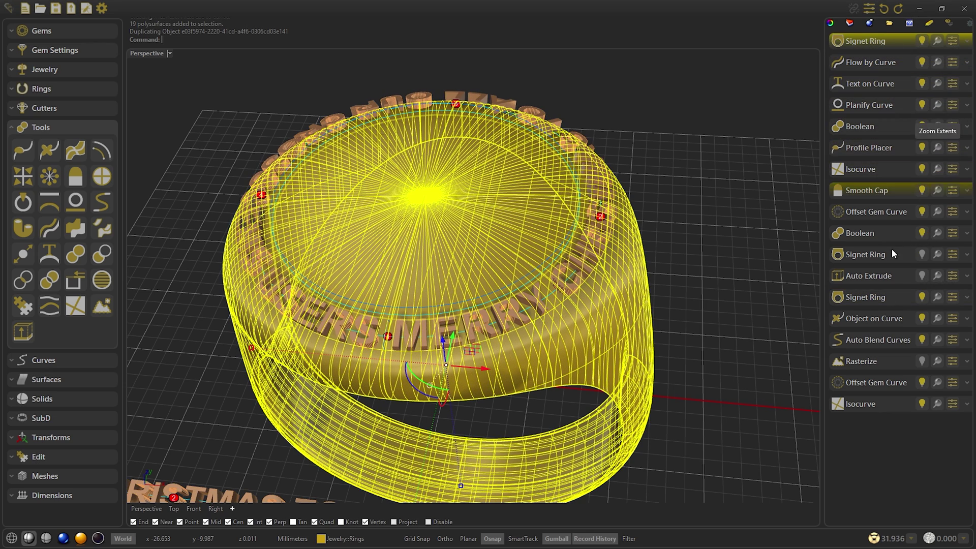
pyautogui.click(954, 41)
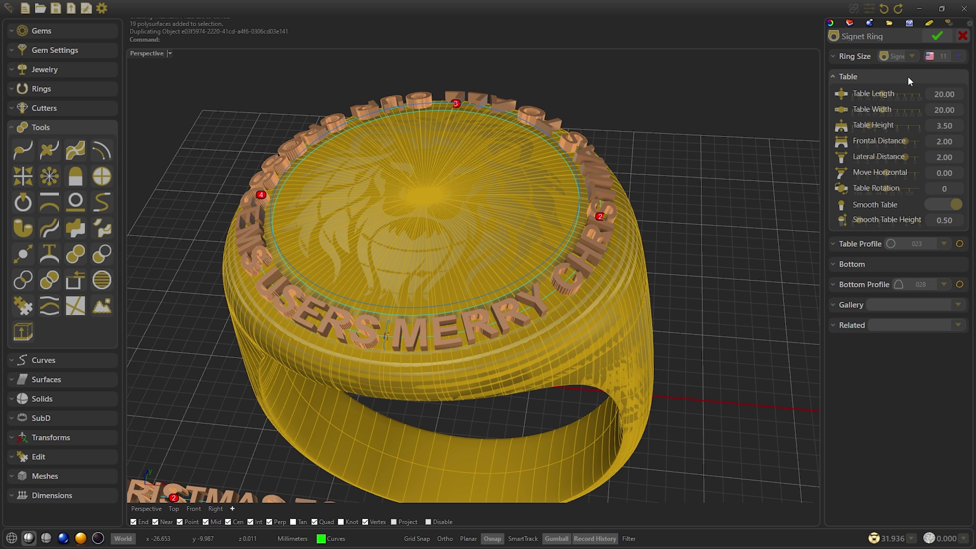
pyautogui.click(938, 36)
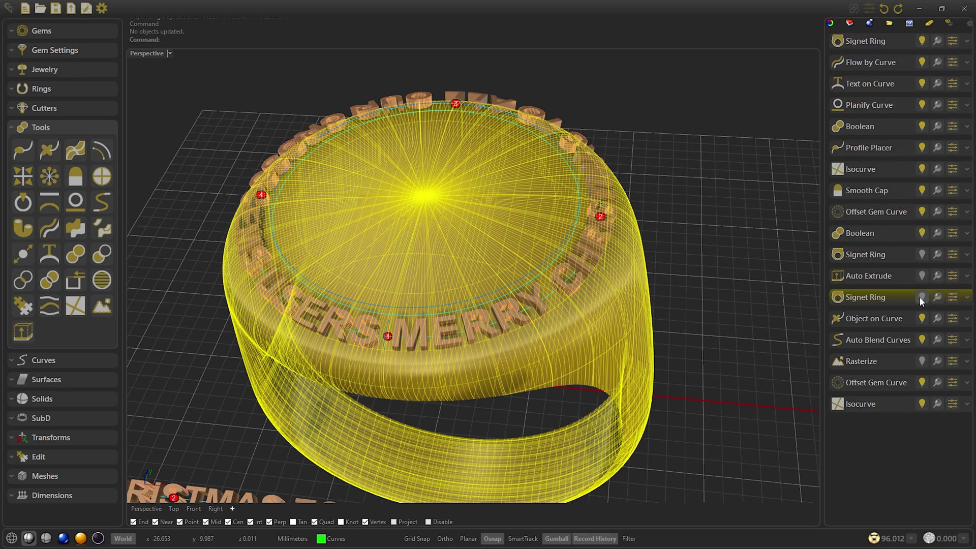
# Step: Create a Boolean intersection between the duplicated signet ring and the flowed rim lettering, trimming the text to the ring's surface
pyautogui.click(879, 43)
pyautogui.click(678, 142)
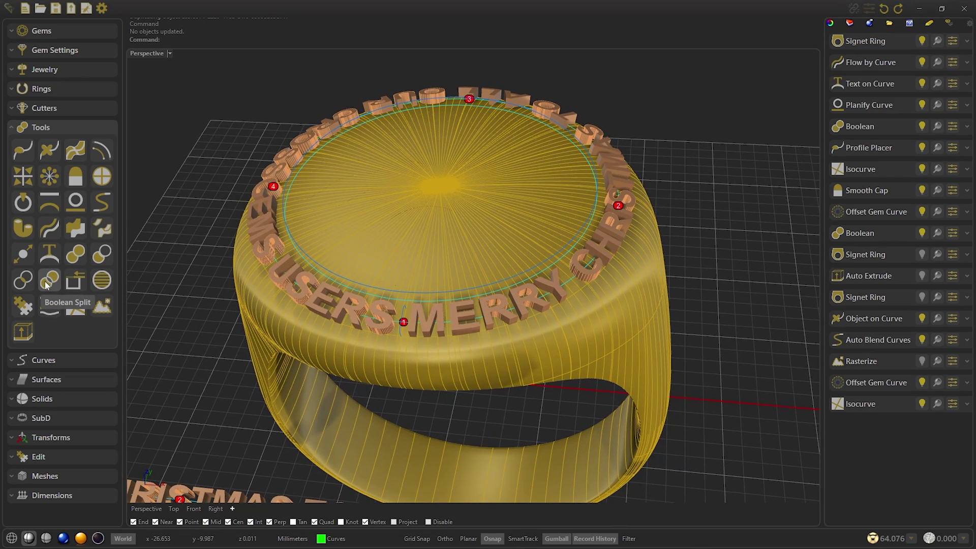
pyautogui.click(23, 279)
pyautogui.click(283, 216)
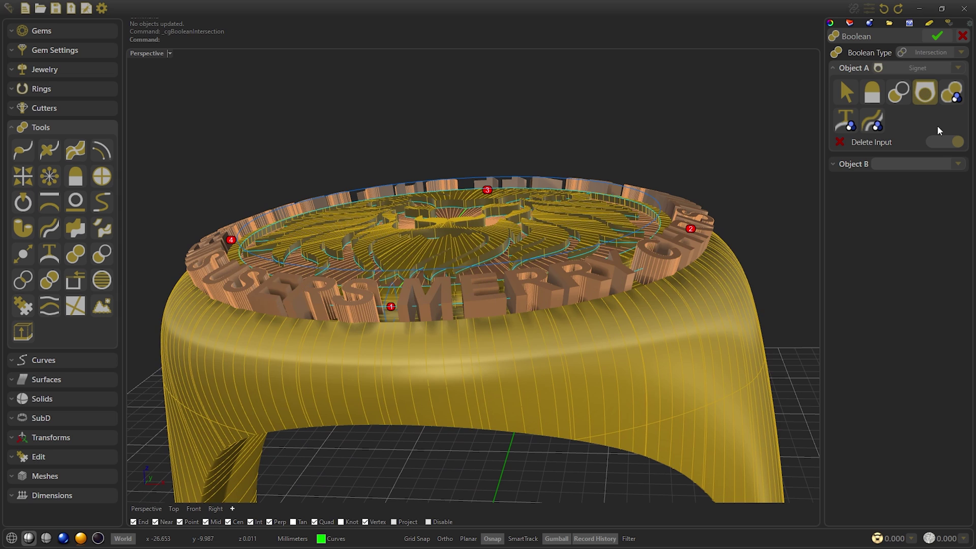
pyautogui.click(925, 92)
pyautogui.click(847, 142)
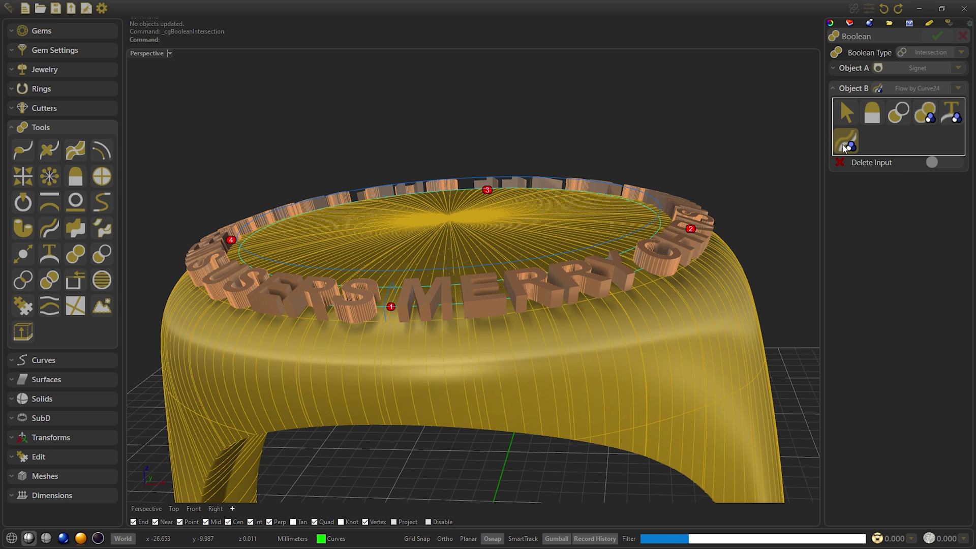
pyautogui.click(941, 35)
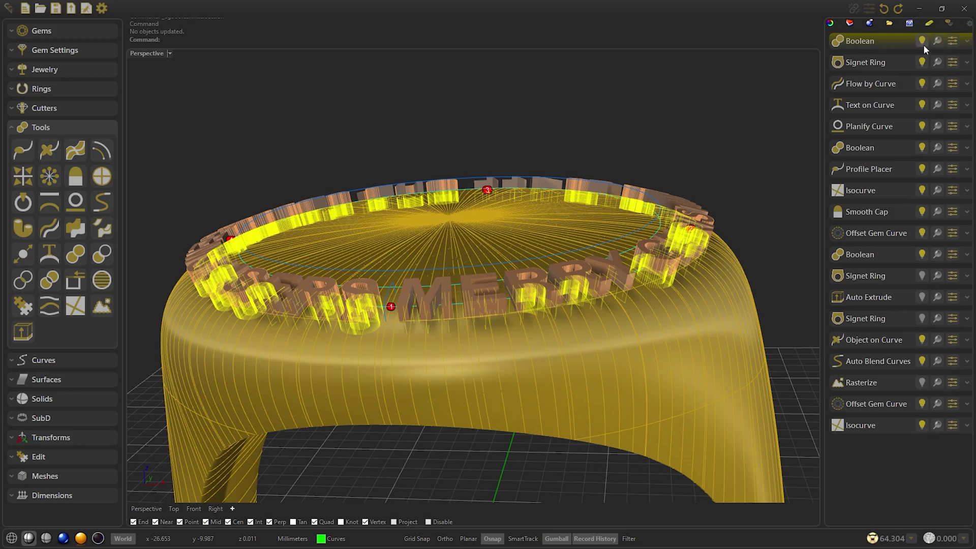
# Step: Hide the duplicated signet ring and the untrimmed flowed lettering, and switch the perspective view to the rendered display
pyautogui.click(921, 62)
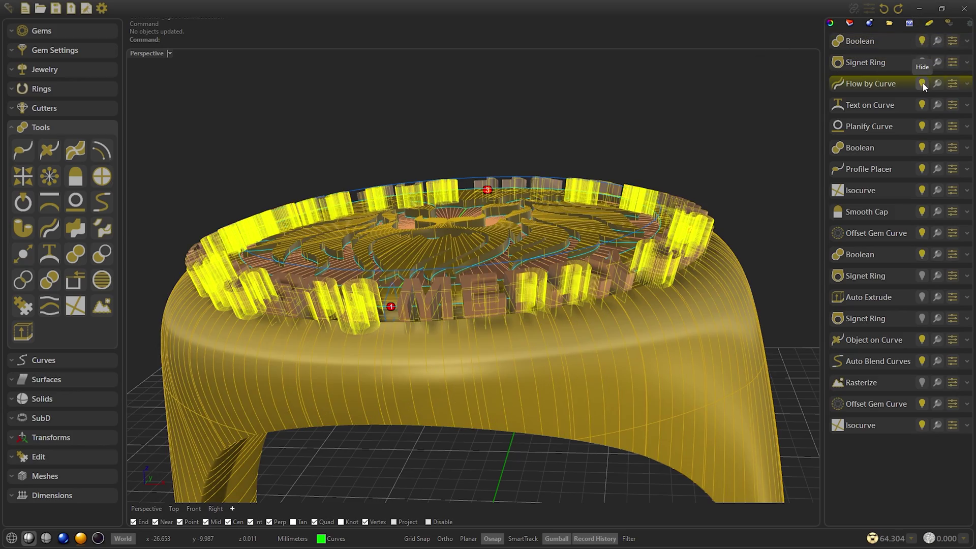
pyautogui.click(922, 83)
pyautogui.scroll(3, 768, 90)
pyautogui.scroll(-3, 768, 90)
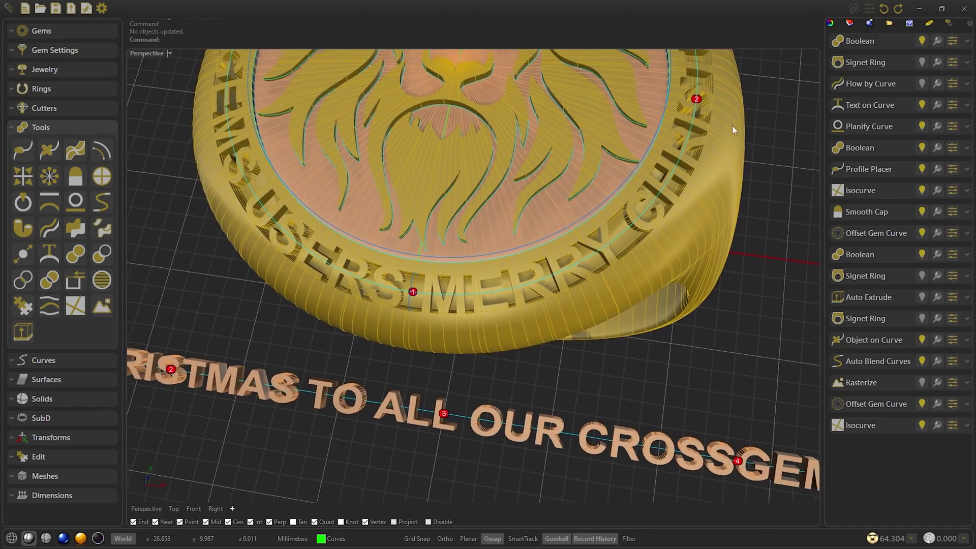
pyautogui.click(98, 539)
pyautogui.moveTo(581, 320); pyautogui.dragTo(627, 304, button='right')
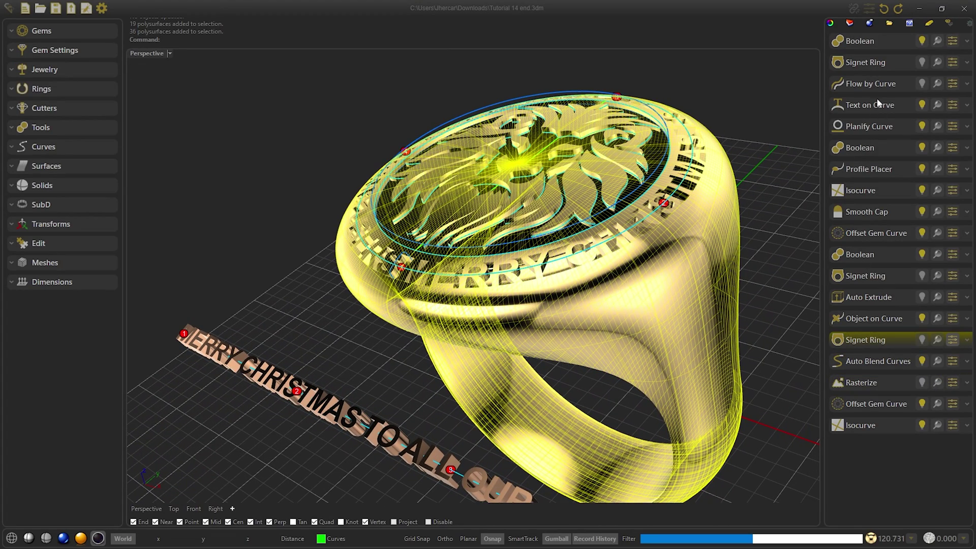
# Step: Open the signet ring for editing and set its US ring size to 11
pyautogui.click(953, 62)
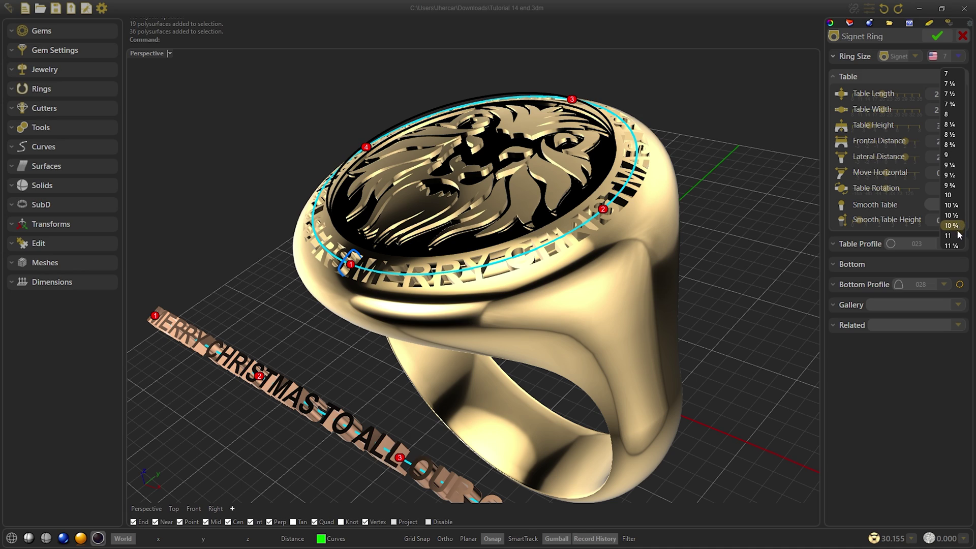
pyautogui.click(958, 234)
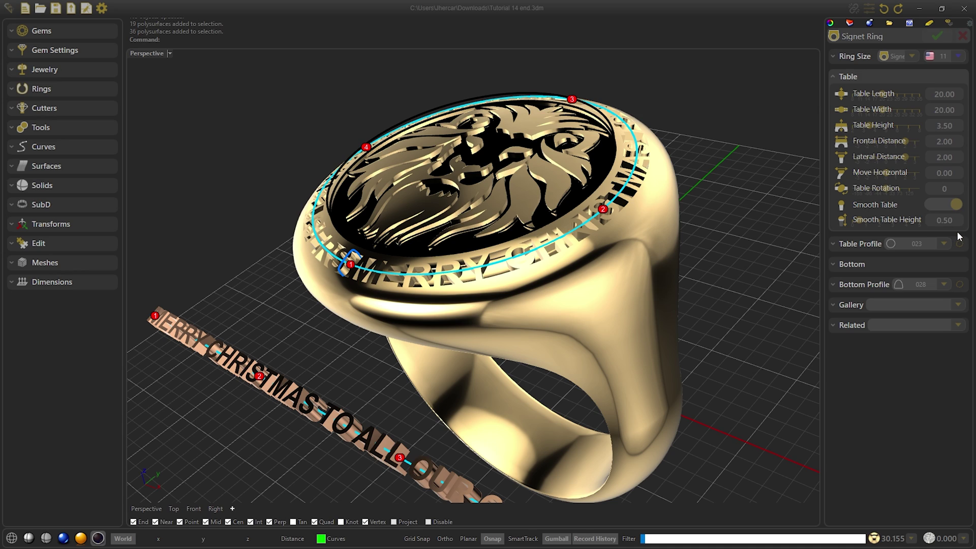